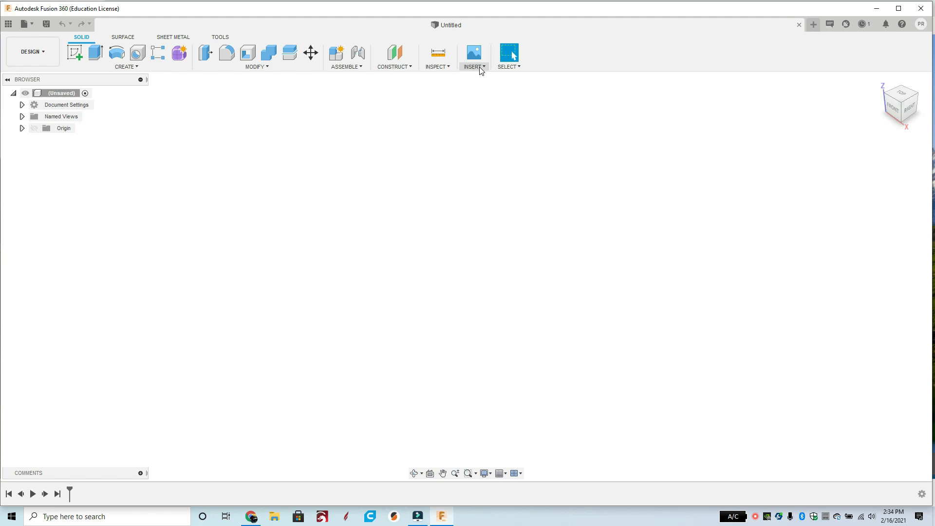
Insert the Wand STL mesh from the Downloads folder into the empty design.
click(481, 68)
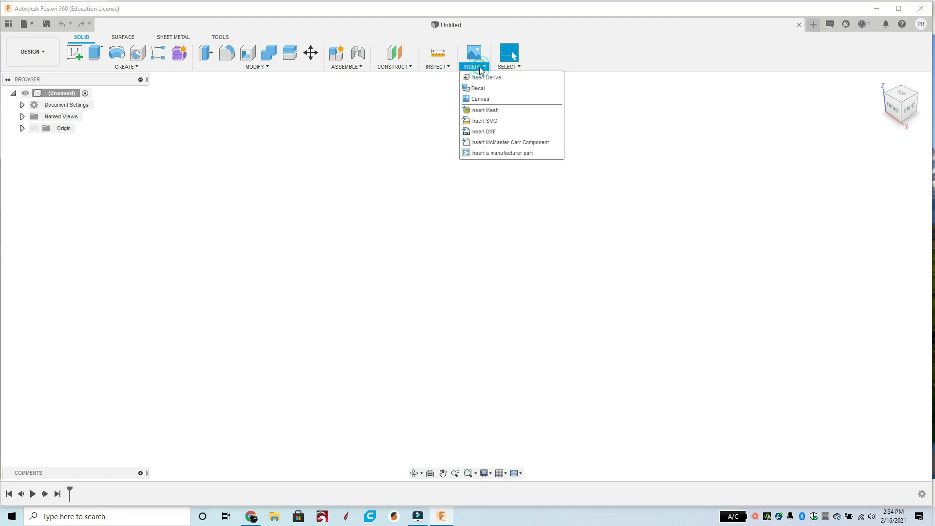
click(487, 111)
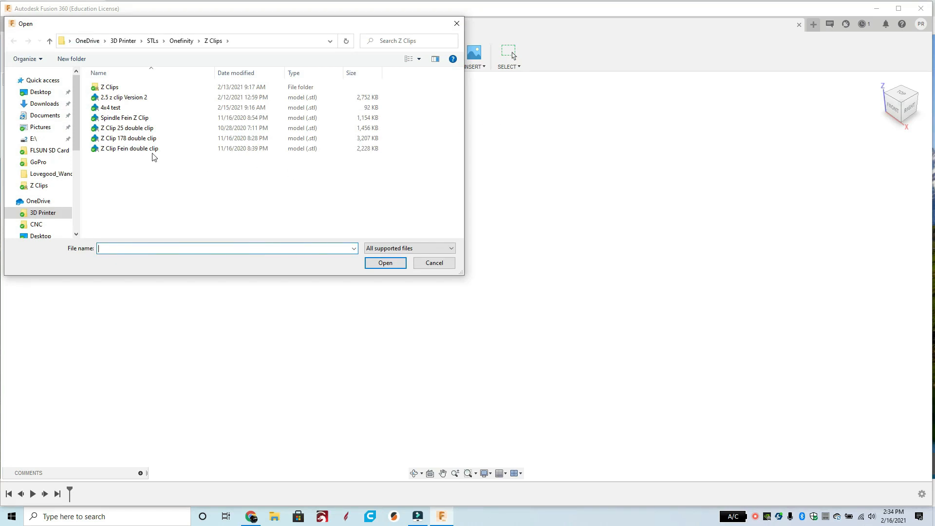
click(53, 105)
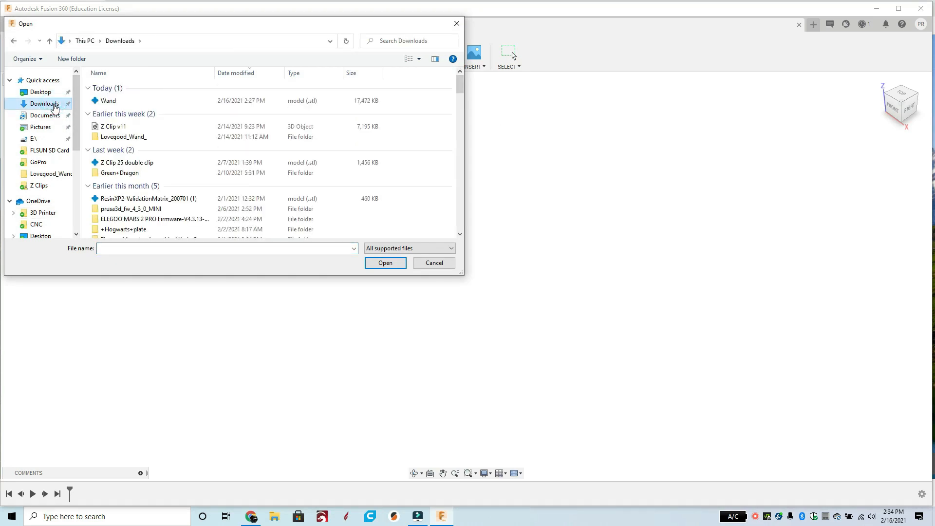
click(103, 100)
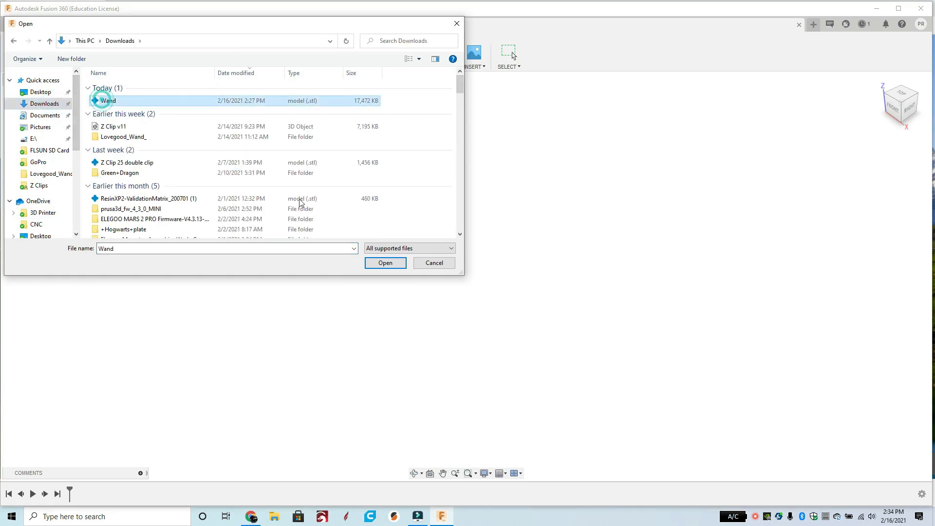
click(386, 264)
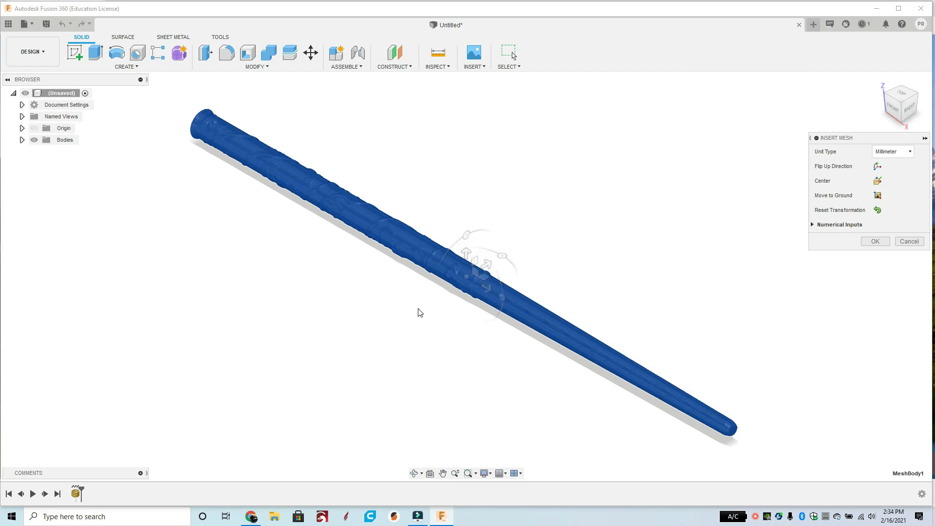
Center the inserted wand mesh and move it to the ground, keeping millimeters as the unit, and accept the insertion.
shift+middle_drag(419, 311, 313, 242)
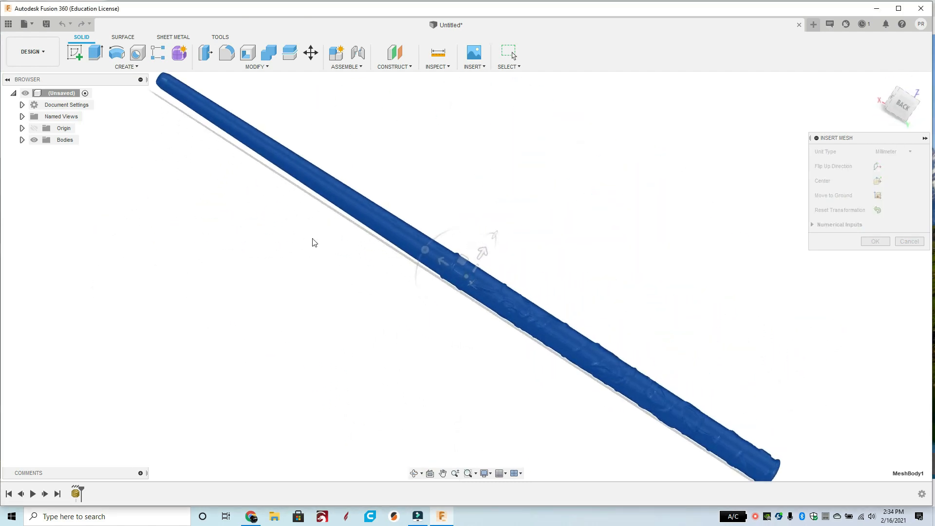
shift+middle_drag(728, 298, 483, 195)
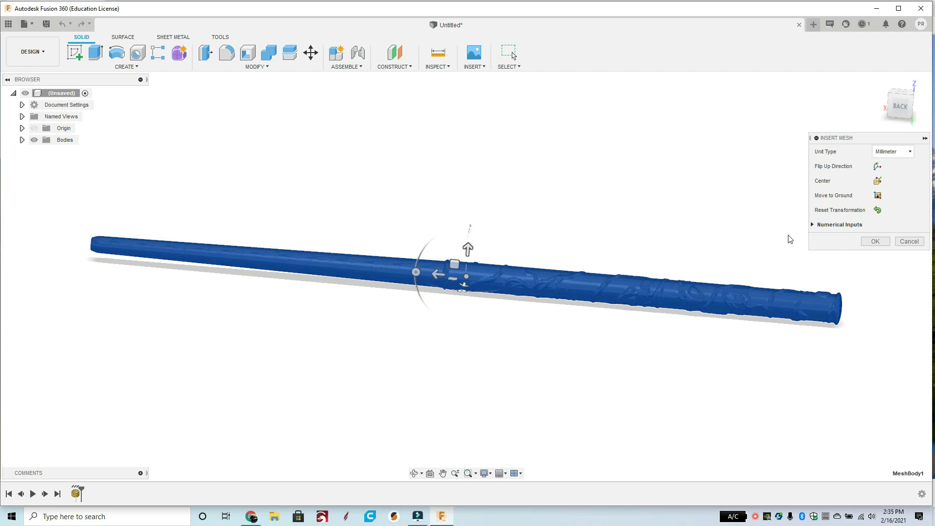
click(878, 181)
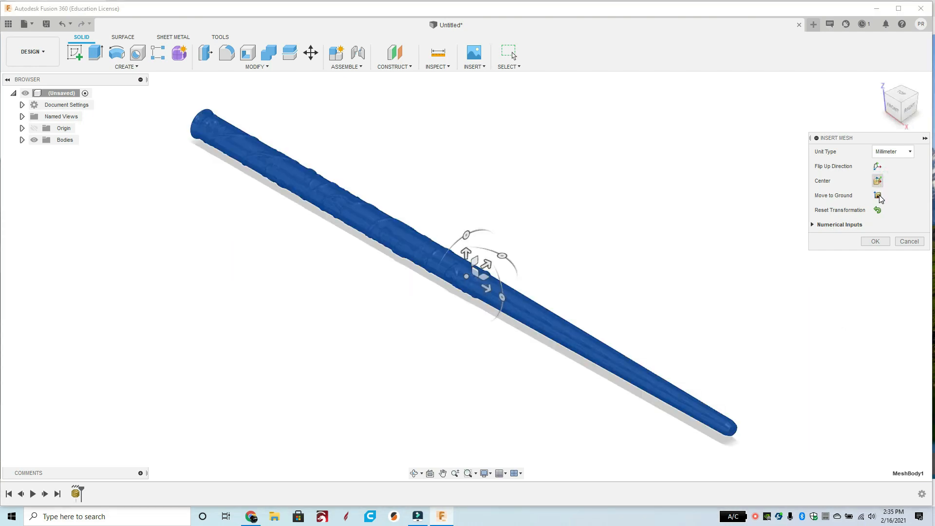
click(878, 196)
click(875, 242)
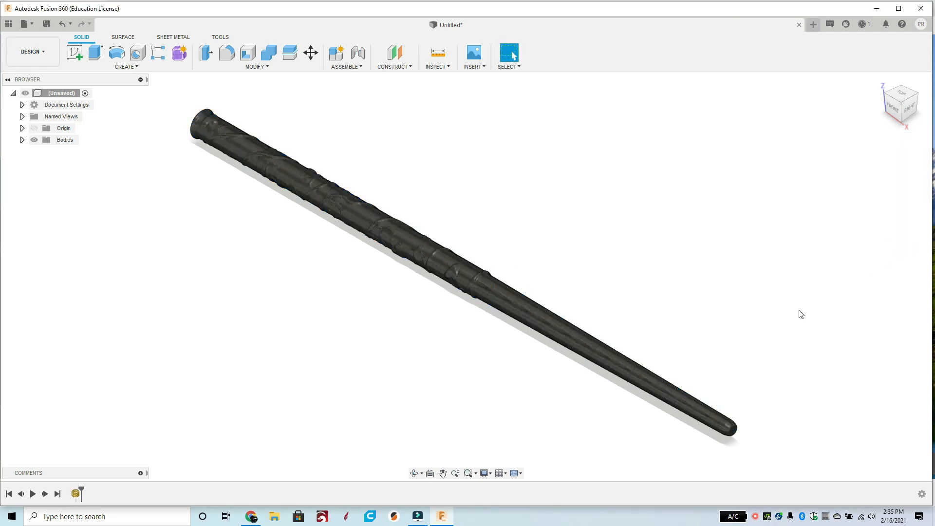
Stop capturing design history for the document and accept the removal of its timeline.
shift+middle_drag(752, 316, 570, 258)
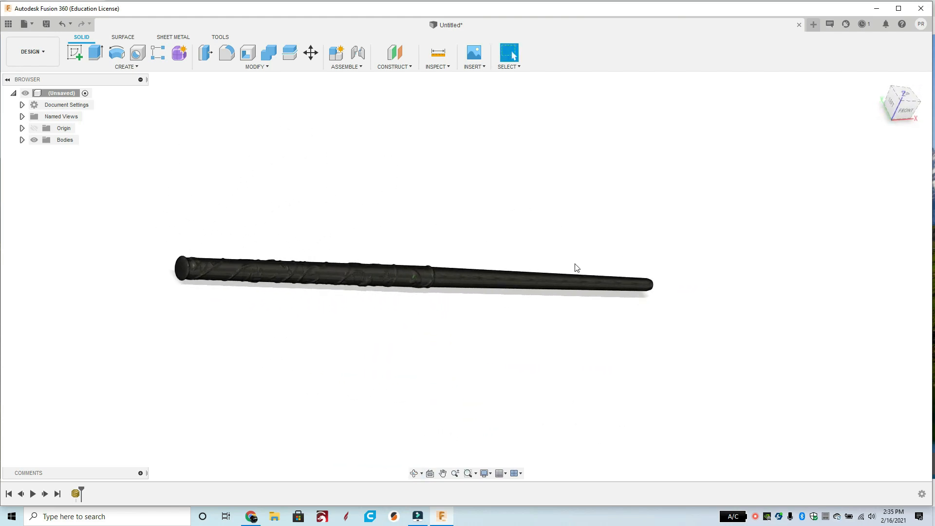
scroll(404, 287, down, 3)
scroll(416, 280, up, 5)
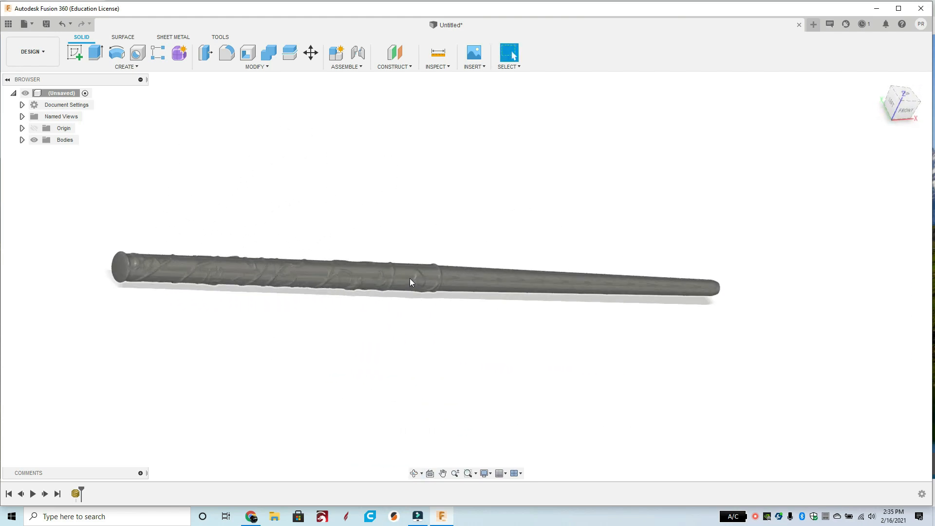
scroll(510, 378, down, 4)
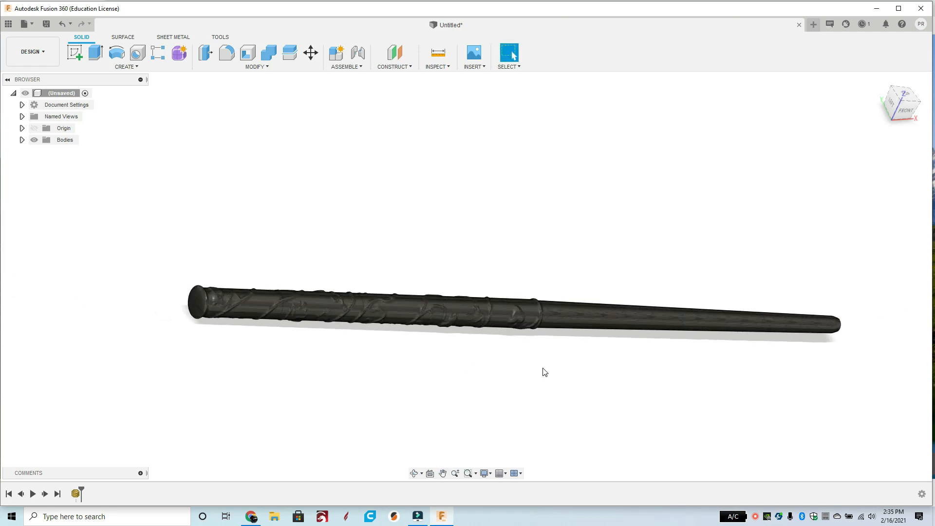
shift+middle_drag(673, 371, 507, 328)
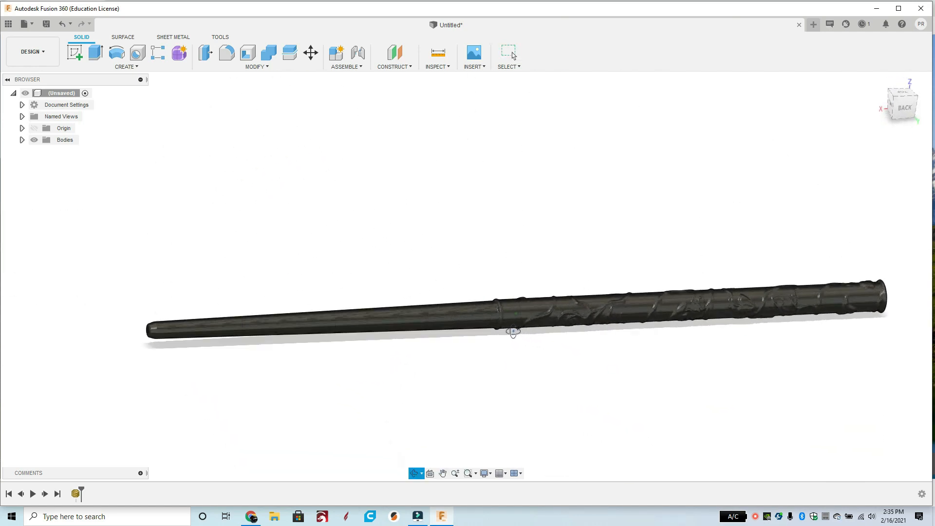
middle_drag(688, 357, 632, 332)
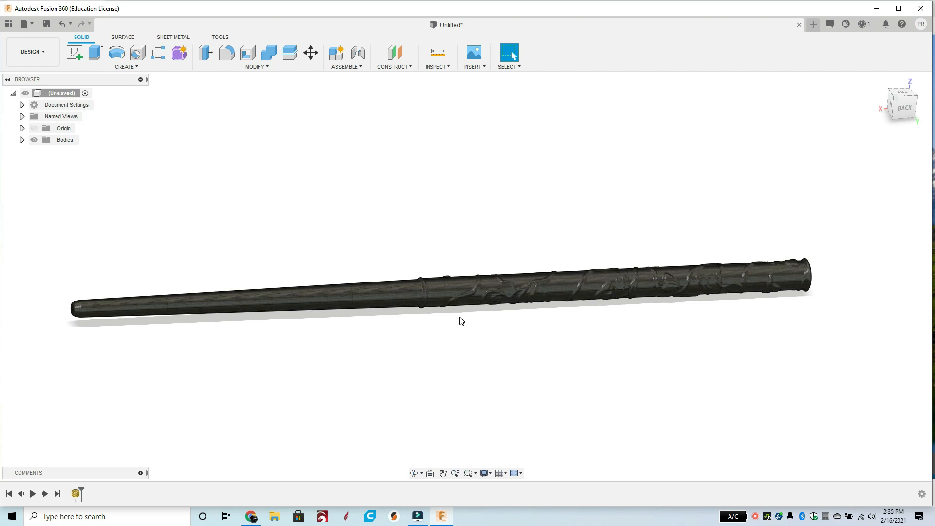
right_click(76, 105)
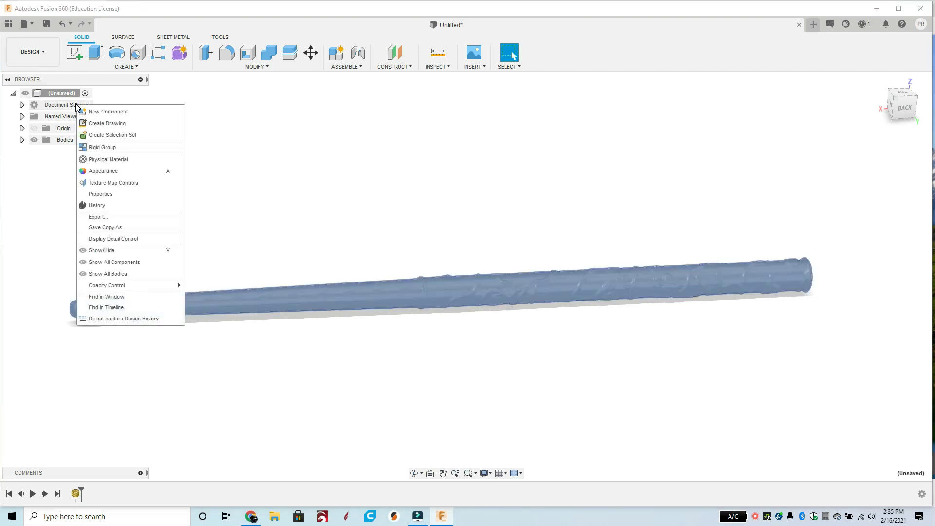
click(102, 319)
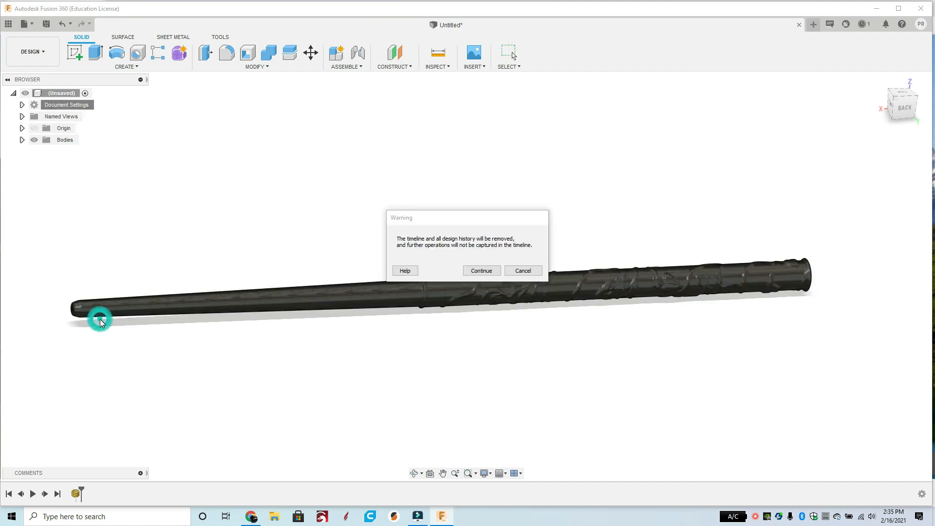
click(478, 270)
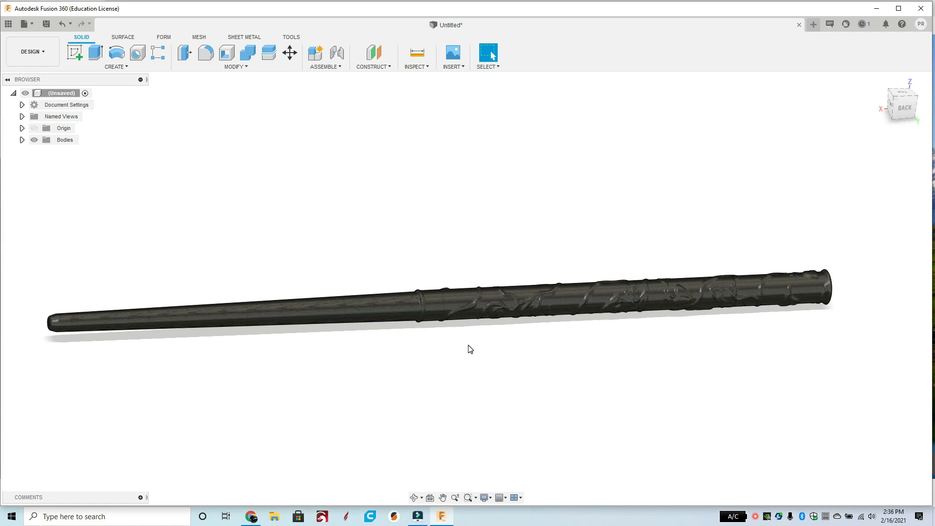
Try to convert the full-density wand mesh to a BRep as a new body.
scroll(470, 349, down, 1)
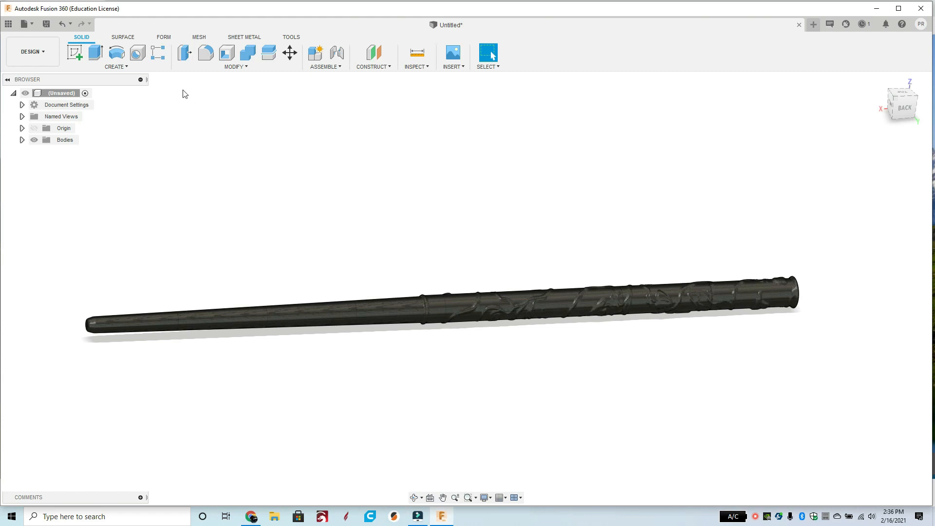
click(22, 140)
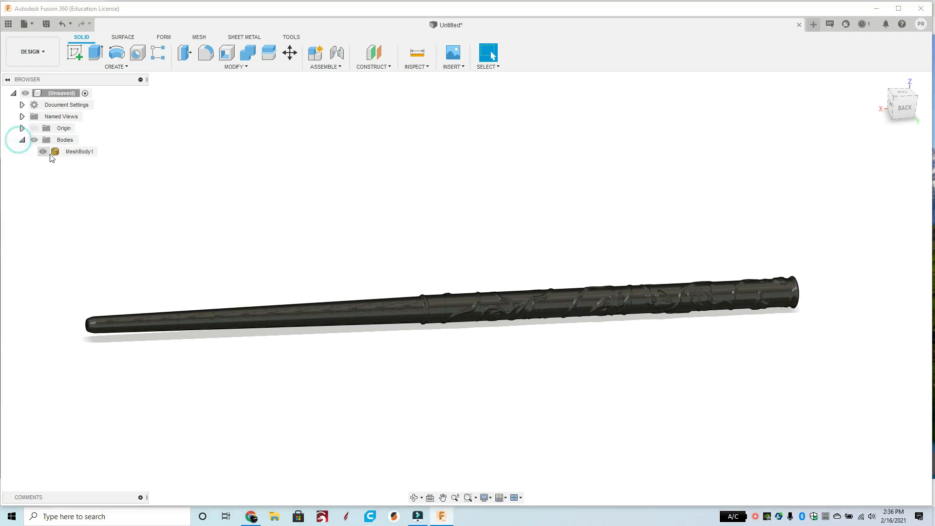
right_click(75, 154)
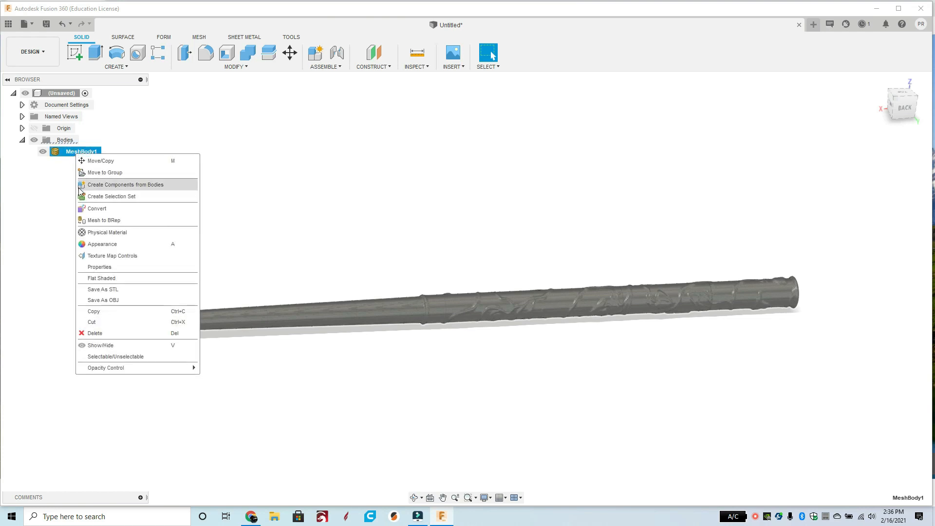
click(113, 224)
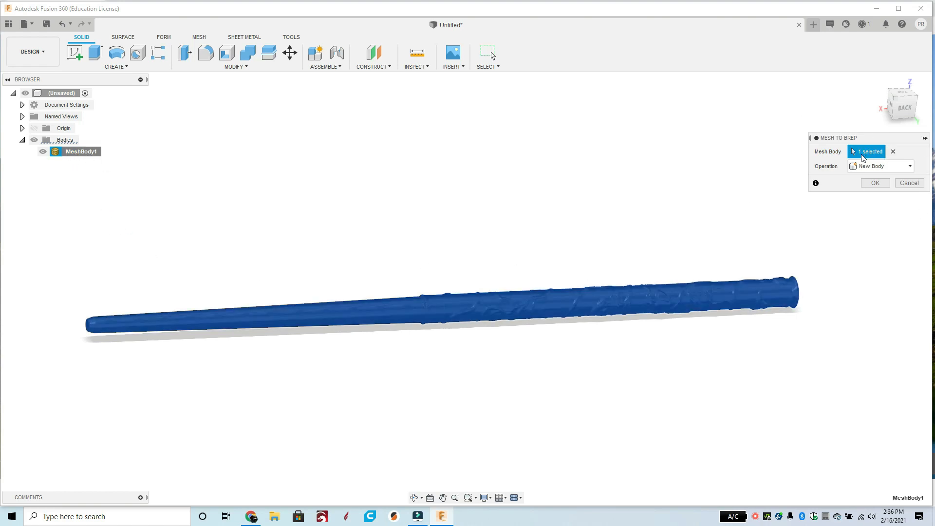
click(874, 183)
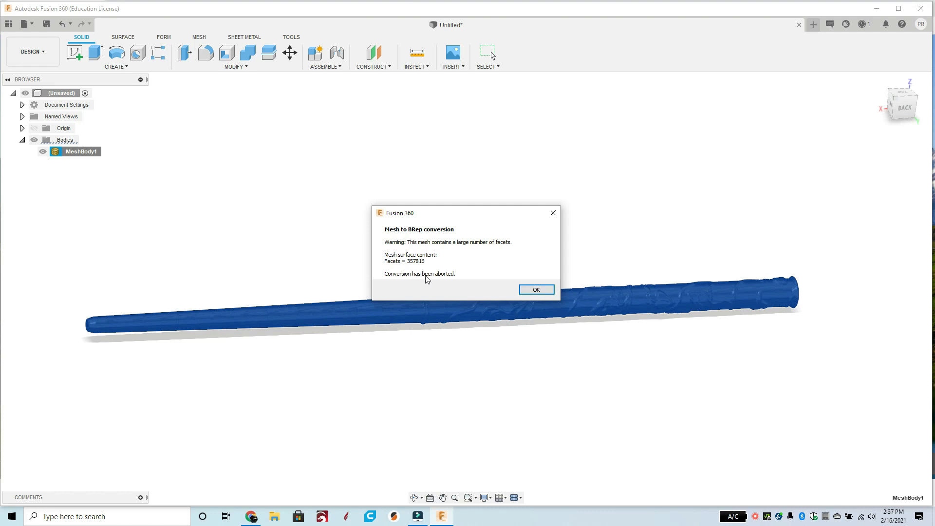
click(545, 290)
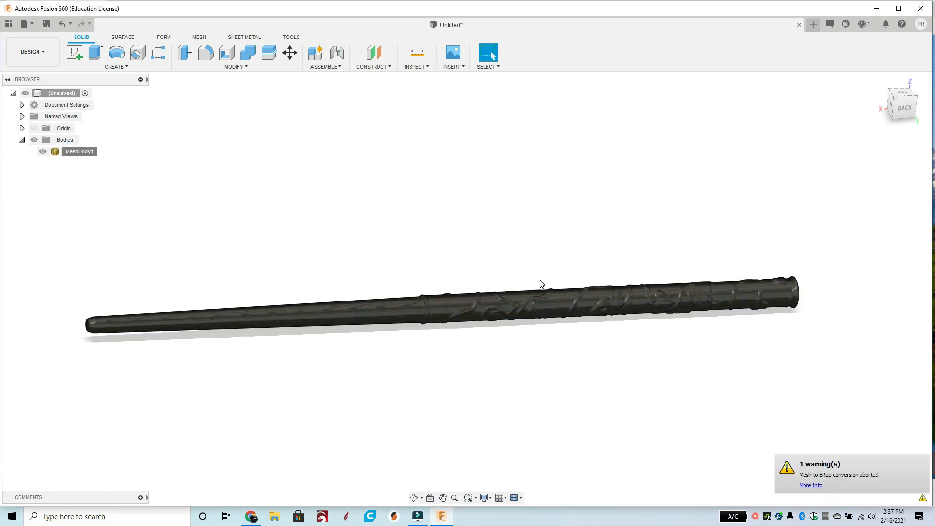
Reduce the whole wand mesh with the Adaptive type and a Density target of 0.20.
scroll(419, 324, down, 2)
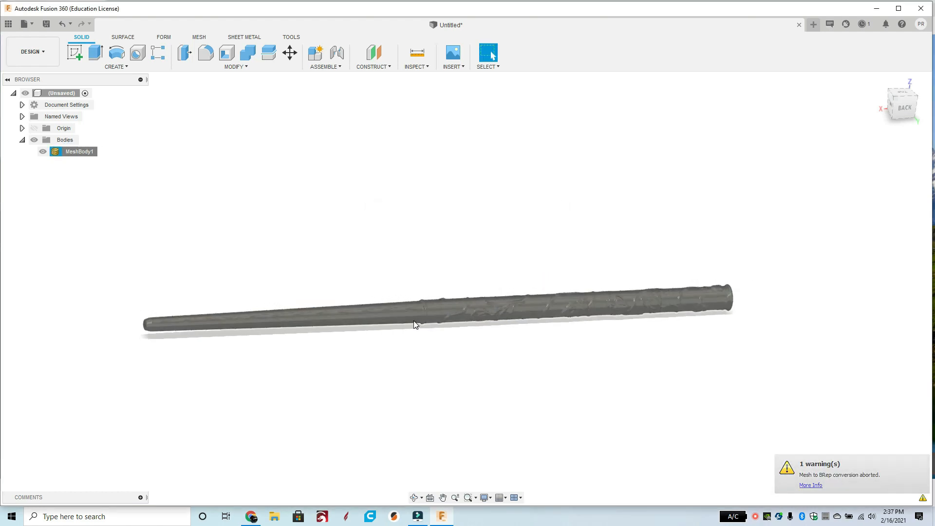
scroll(428, 317, up, 4)
scroll(429, 315, down, 2)
scroll(429, 316, down, 1)
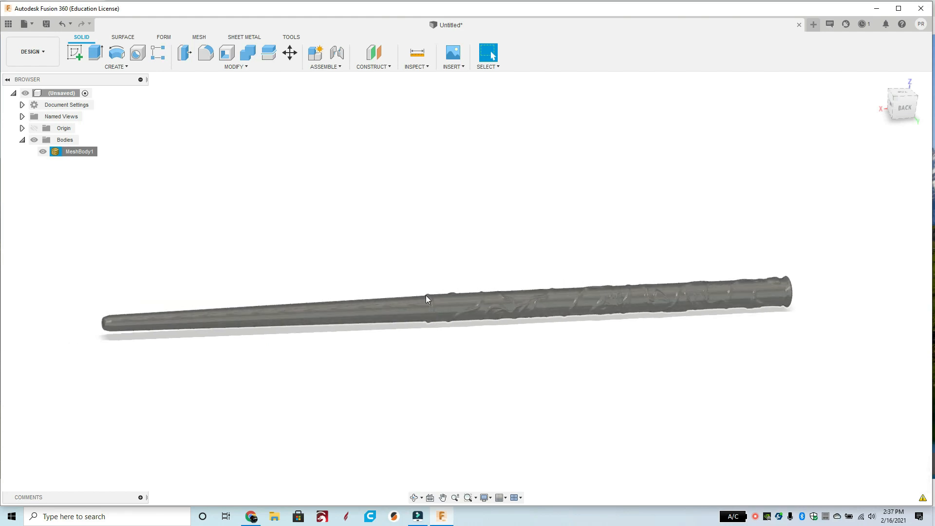
click(199, 38)
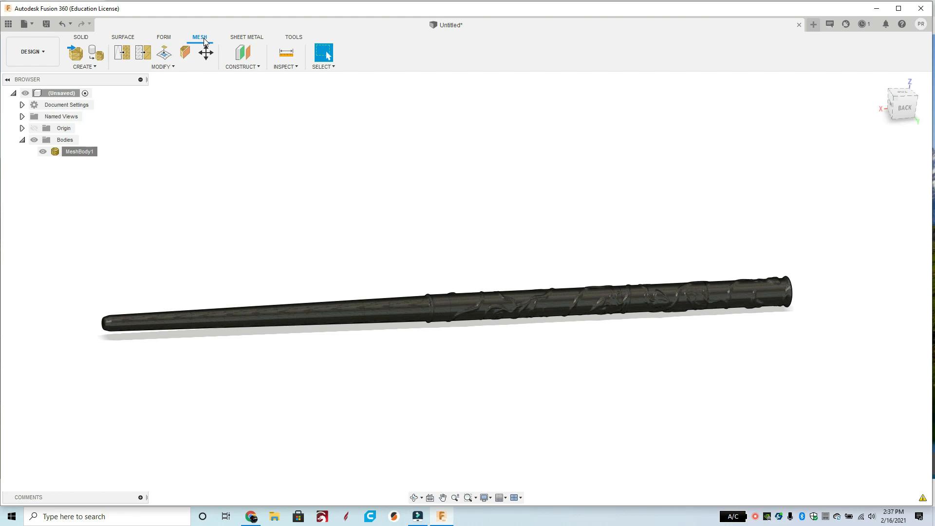
click(171, 67)
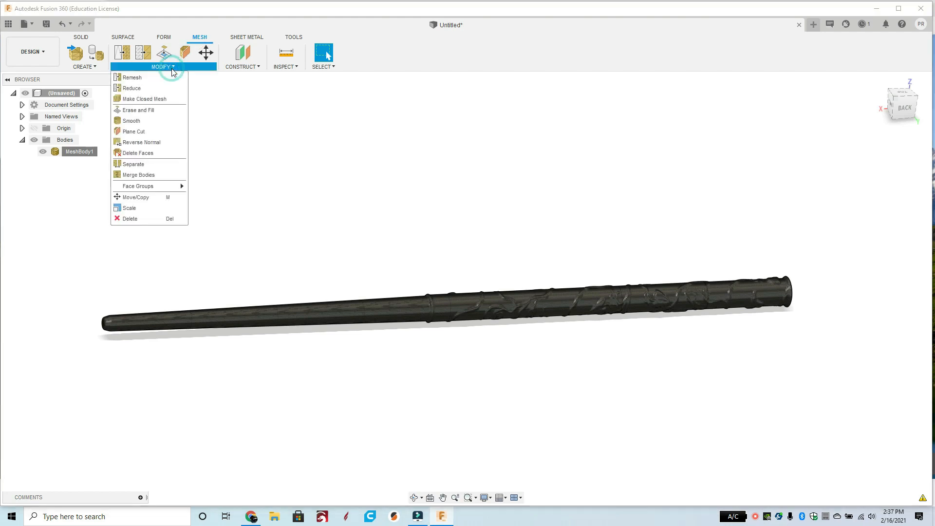
click(140, 90)
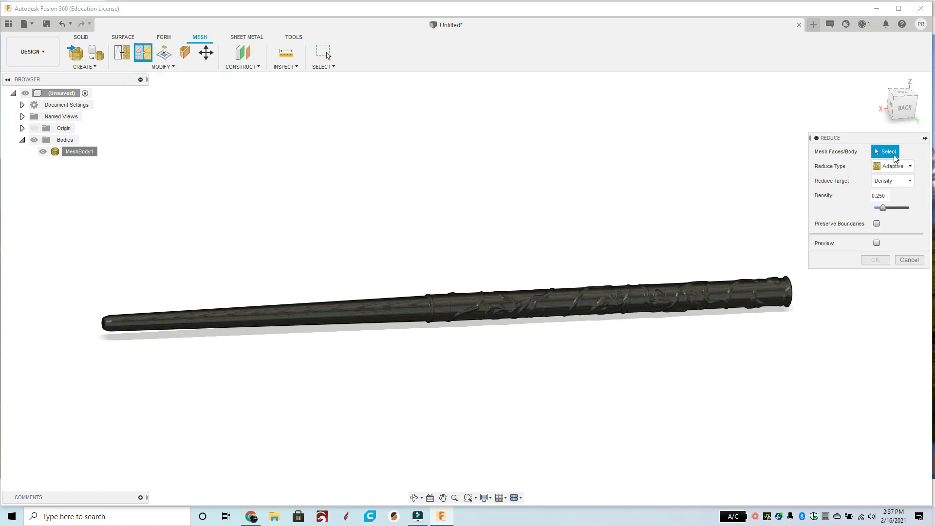
click(82, 152)
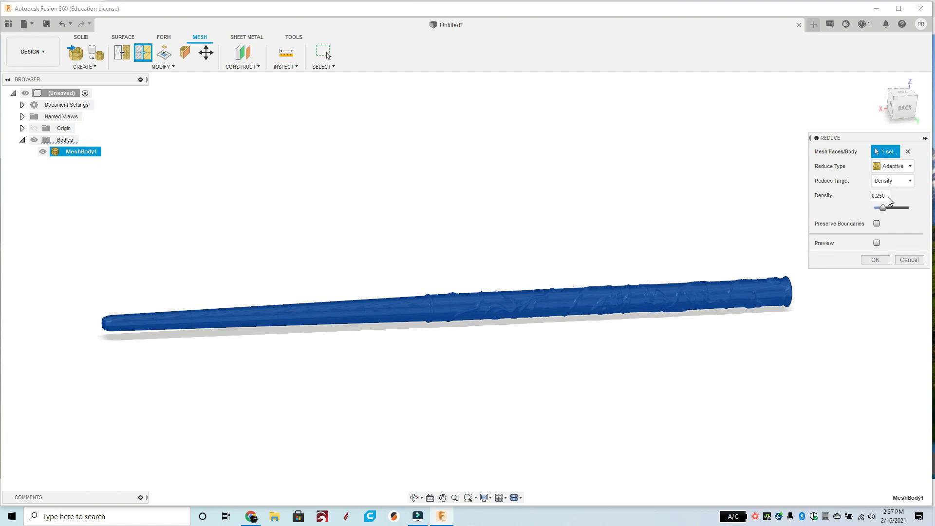
click(910, 168)
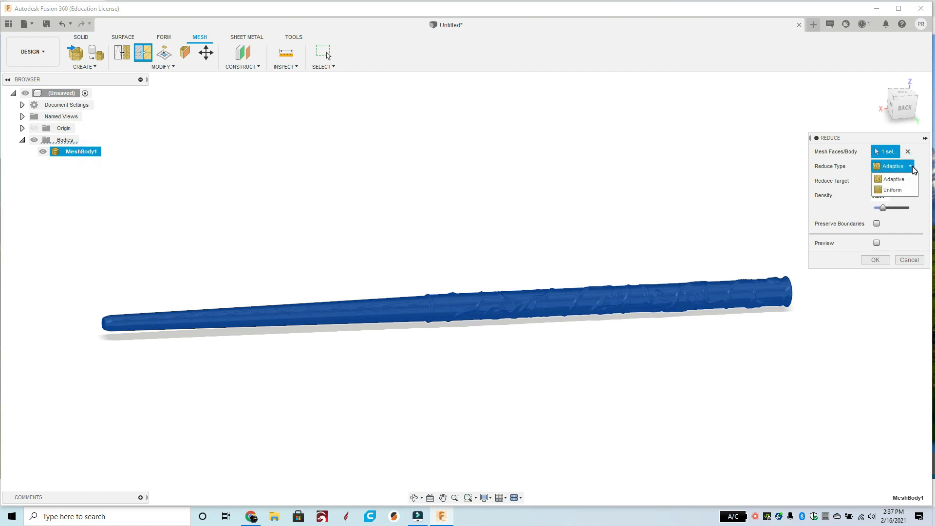
click(913, 168)
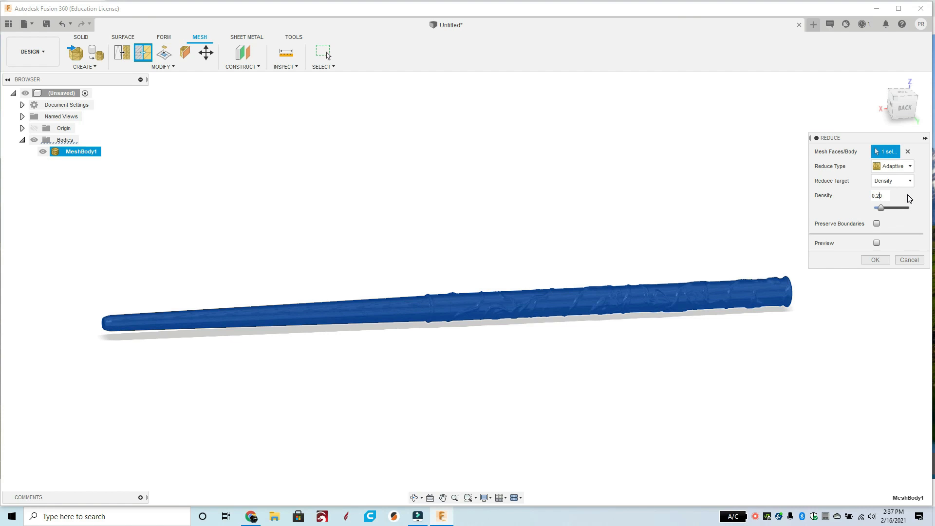
click(874, 260)
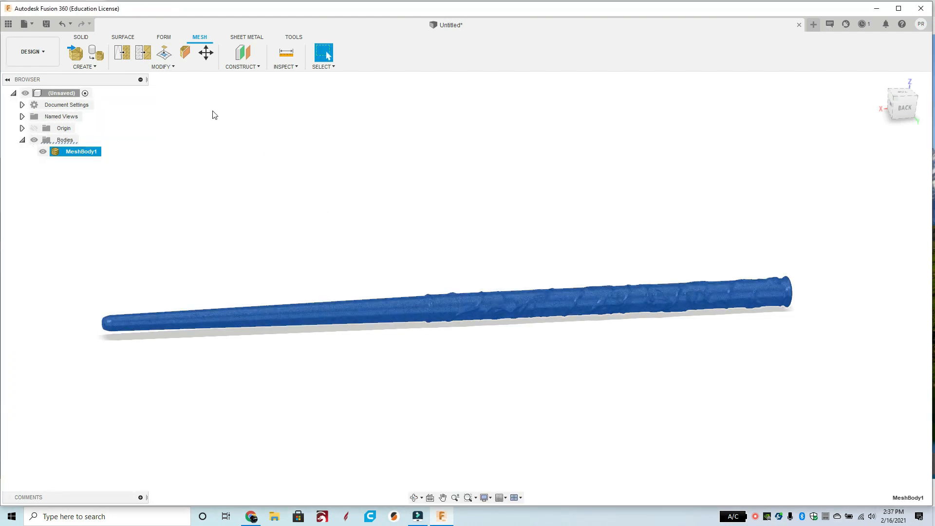
Try to convert the once-reduced wand mesh to a BRep as a new body.
click(81, 38)
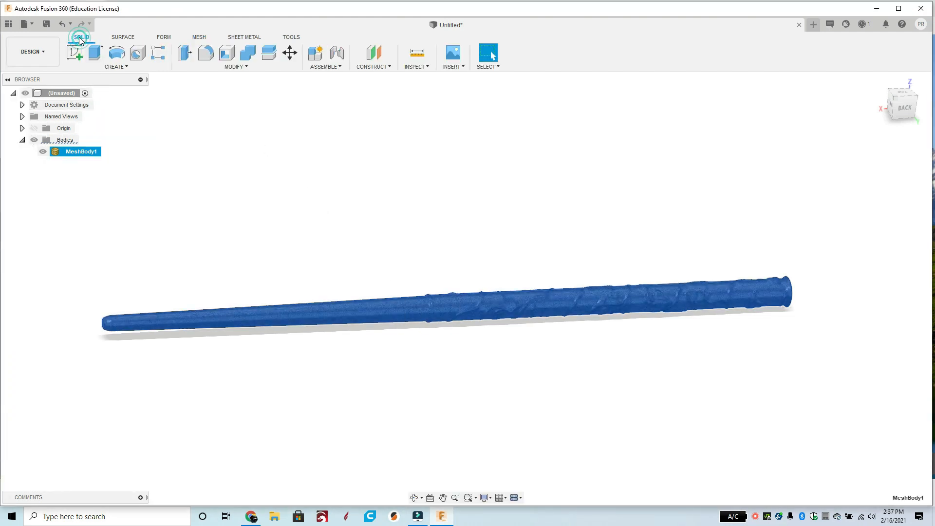
click(119, 141)
right_click(79, 152)
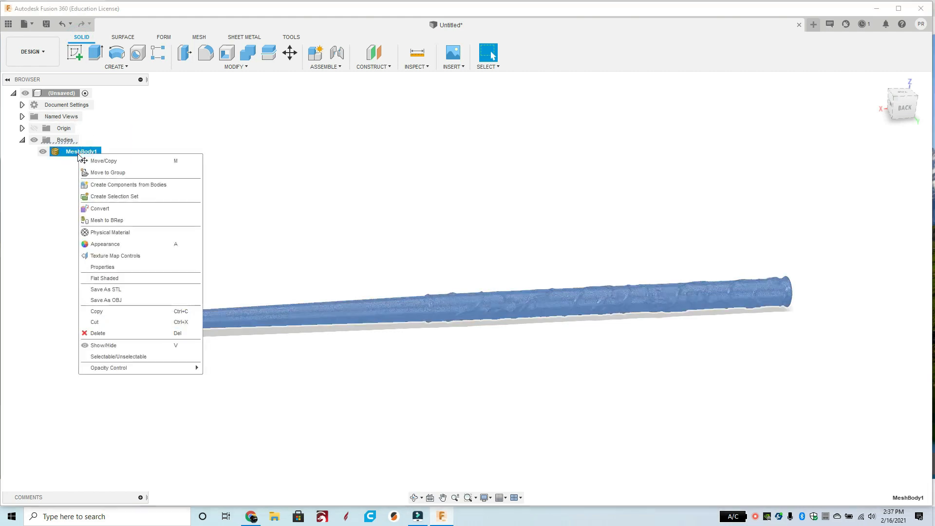
click(111, 220)
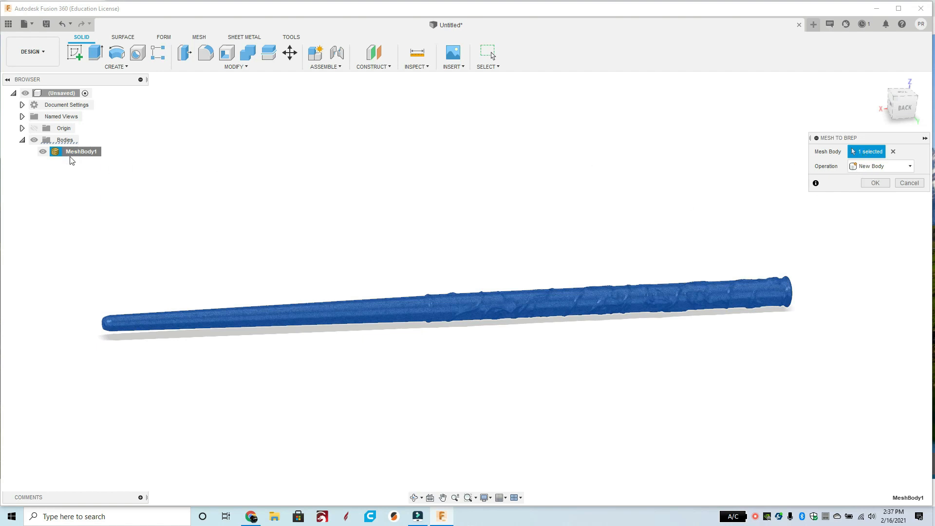
click(881, 184)
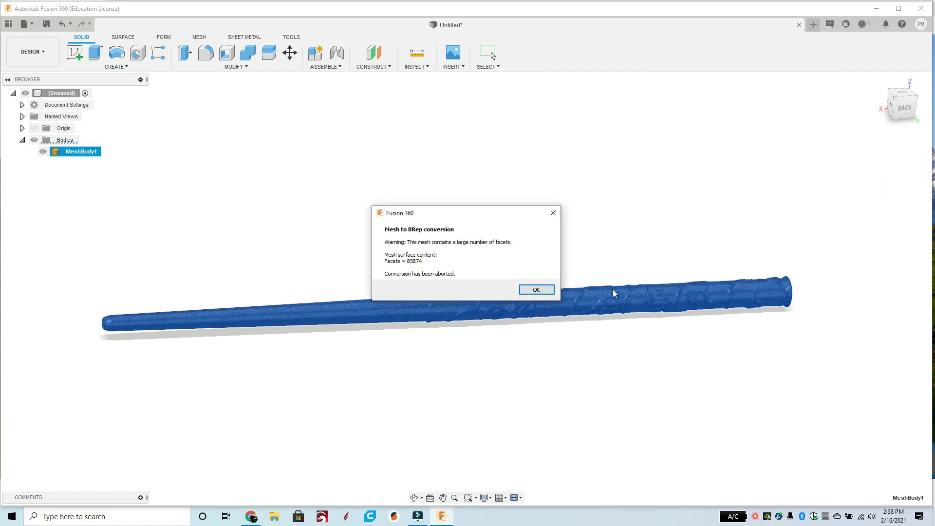
click(536, 289)
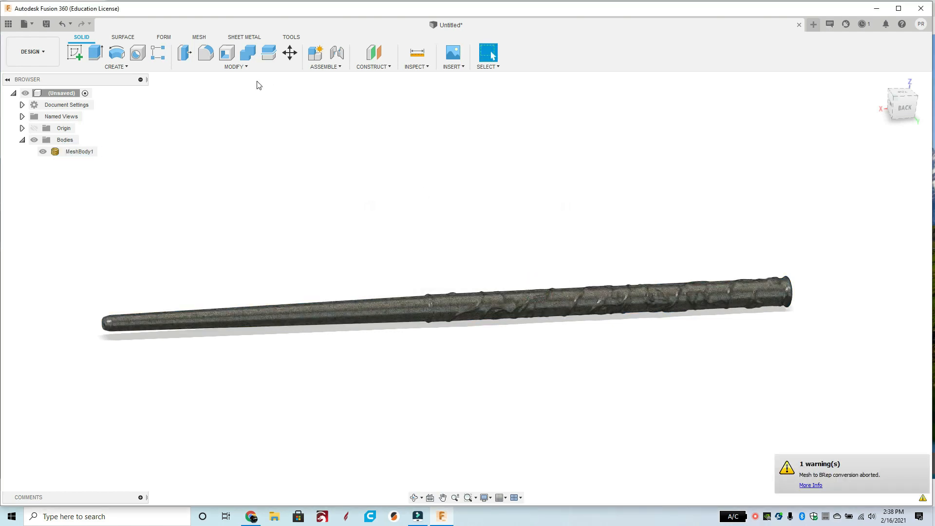
Reduce the whole wand mesh a second time with the Adaptive type and a Density target of 0.20.
click(206, 37)
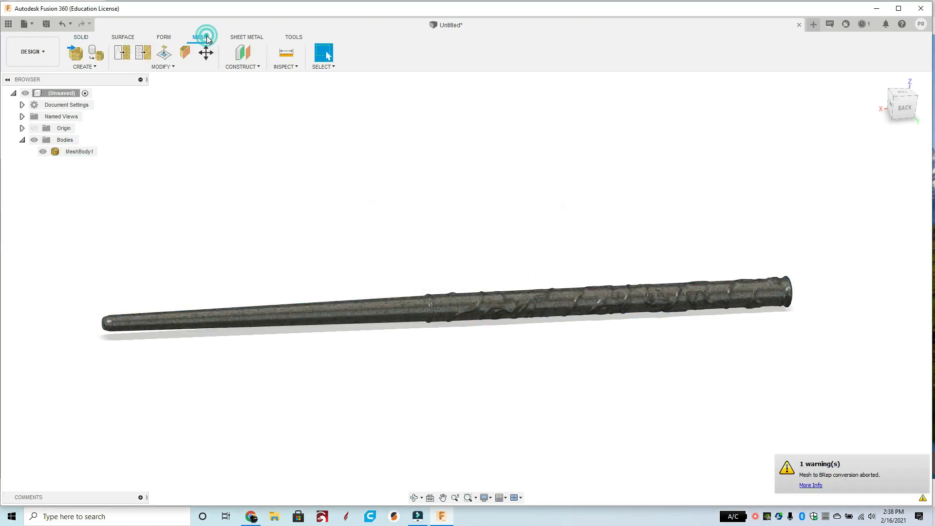
click(170, 69)
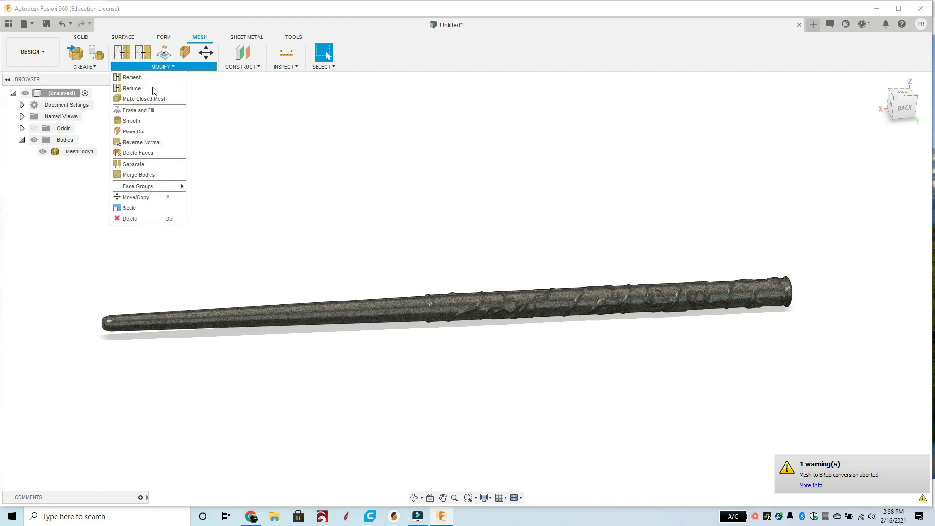
click(131, 89)
click(88, 152)
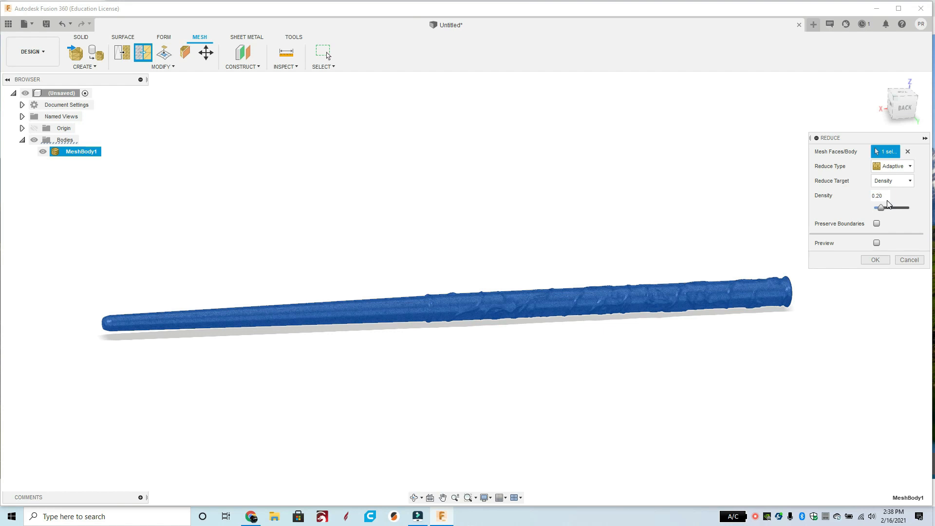
click(875, 260)
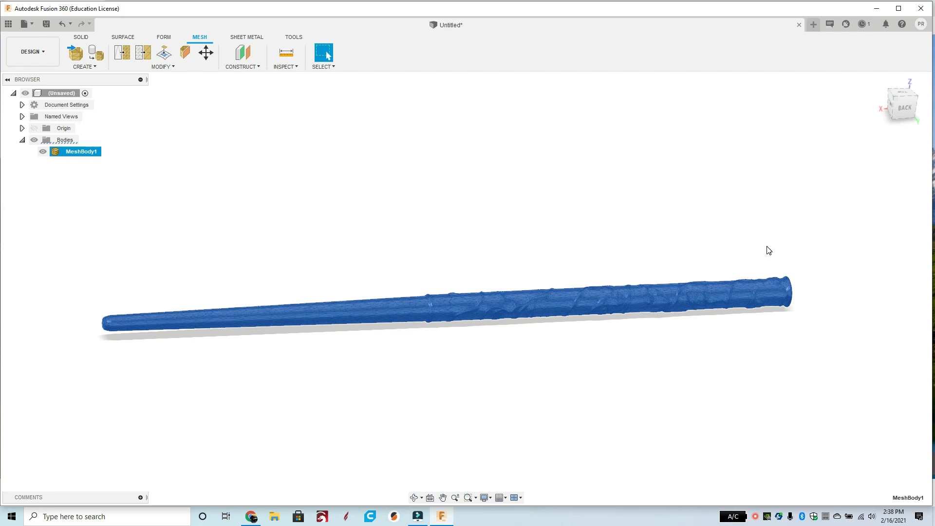
Convert the twice-reduced wand mesh to a BRep as a new body, proceeding despite its large number of facets.
click(83, 38)
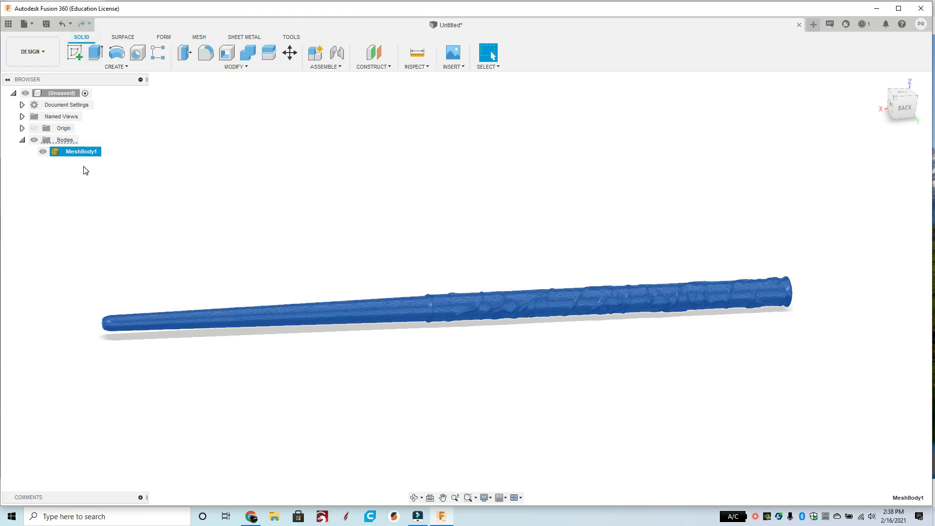
right_click(86, 154)
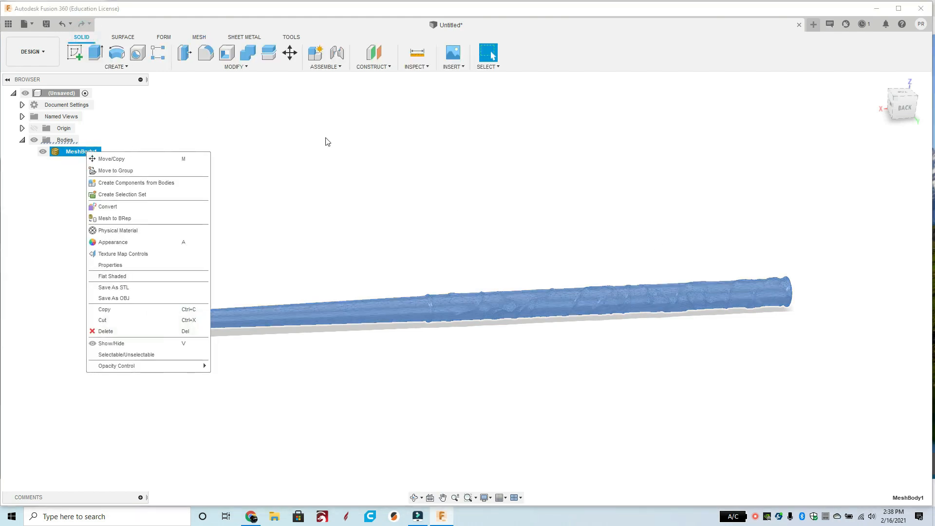
click(385, 138)
right_click(92, 154)
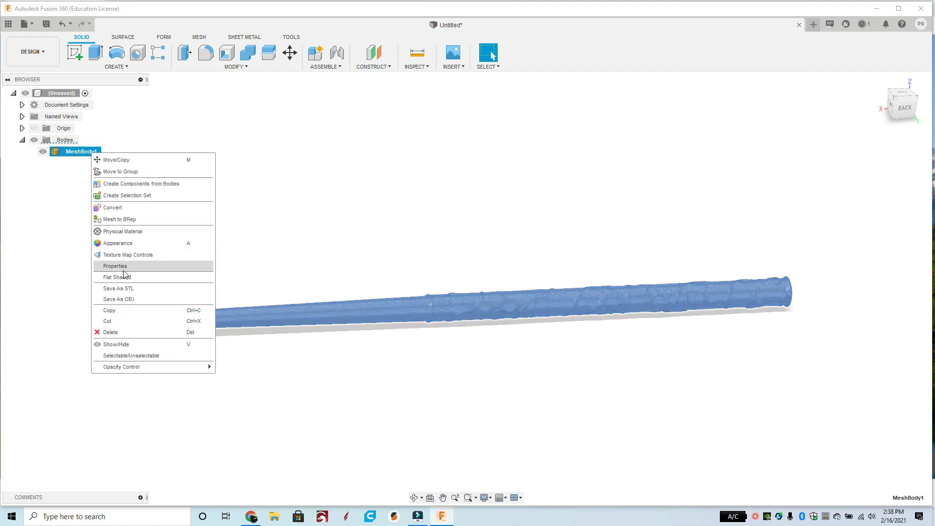
click(134, 223)
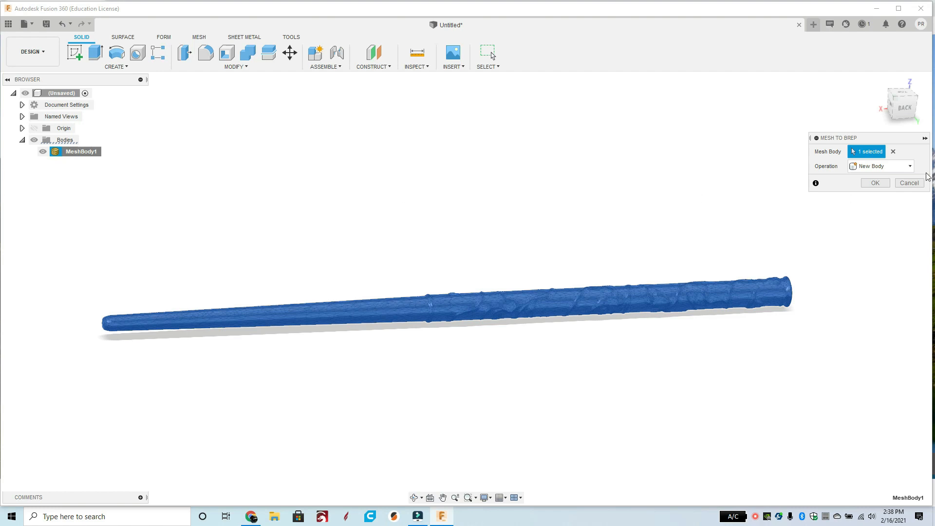
click(869, 183)
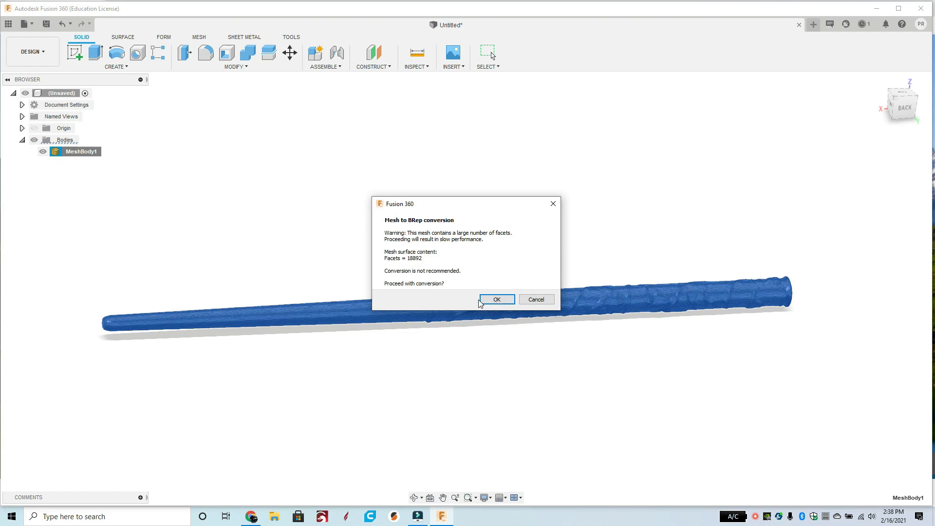
click(494, 300)
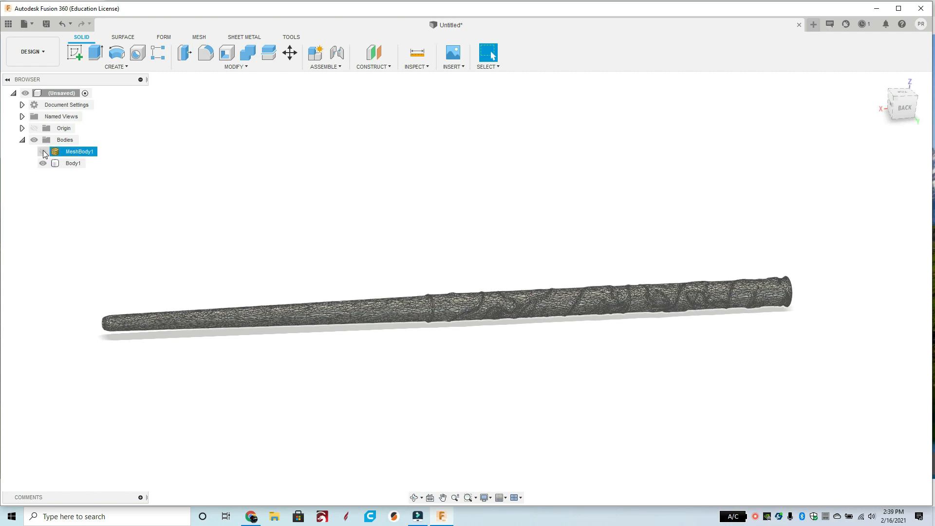
Examine the faceted surface of the converted wand body from several sides and up close along the carved handle.
click(73, 163)
scroll(524, 370, down, 1)
shift+middle_drag(613, 359, 591, 307)
scroll(557, 355, down, 2)
scroll(561, 351, up, 5)
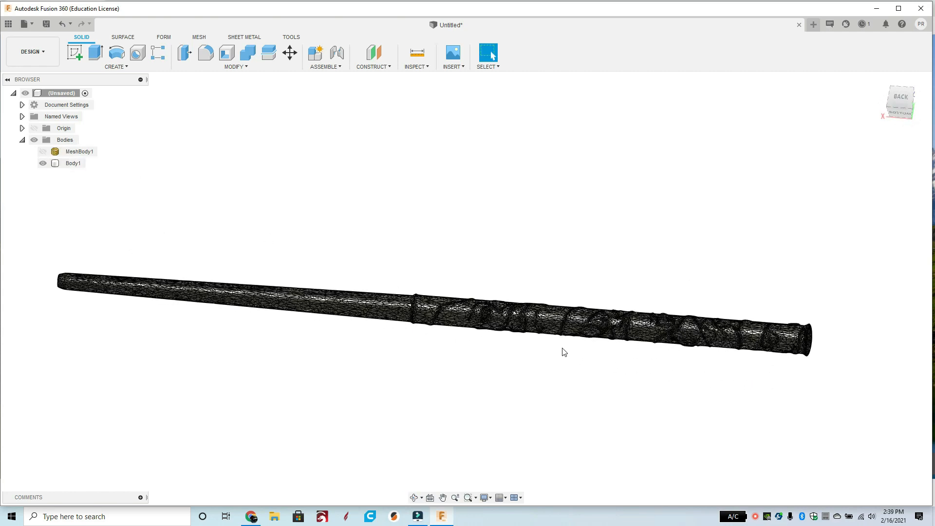
scroll(596, 362, down, 5)
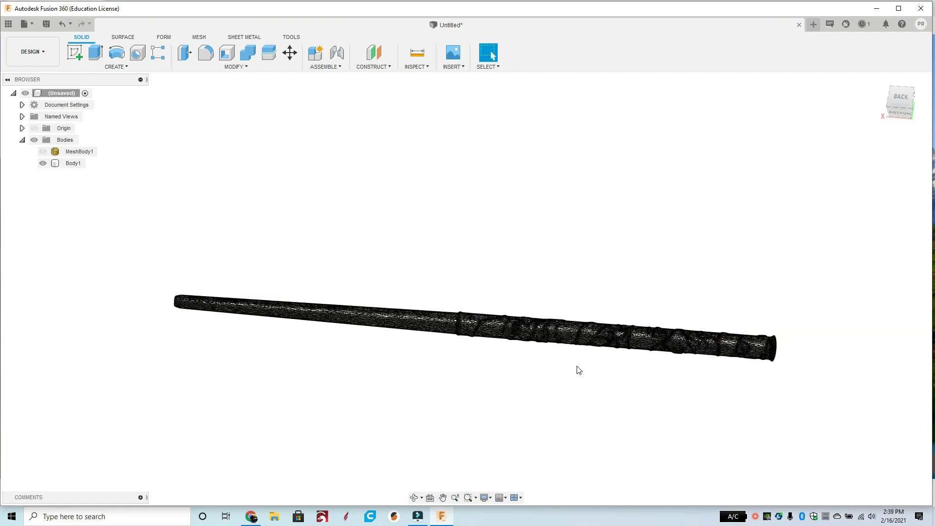
shift+middle_drag(501, 368, 547, 376)
click(359, 388)
scroll(359, 388, down, 2)
scroll(366, 390, up, 6)
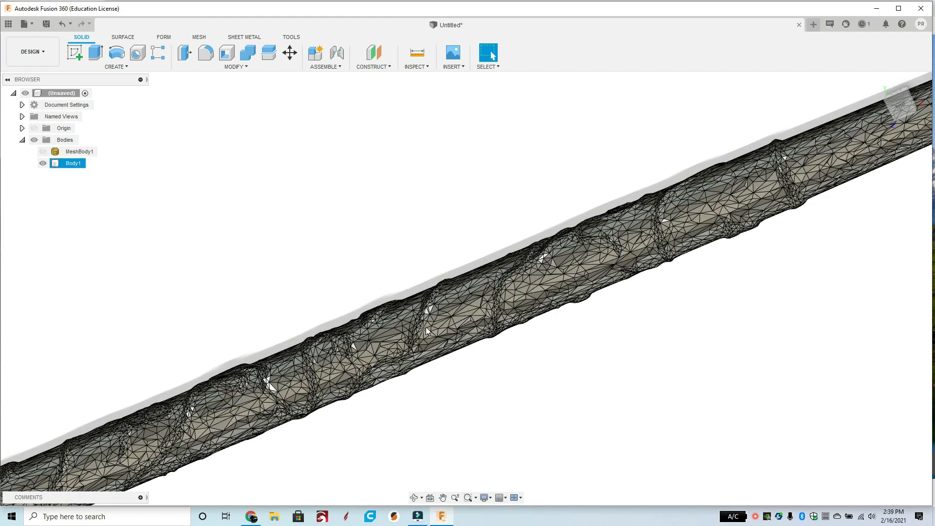
click(473, 387)
shift+middle_drag(474, 387, 590, 304)
click(507, 360)
scroll(507, 360, down, 5)
click(421, 420)
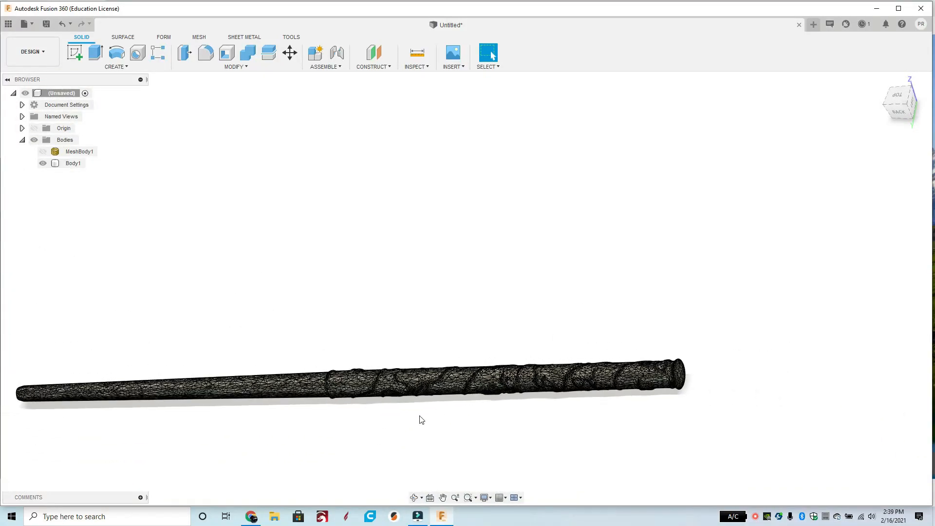
middle_drag(411, 422, 511, 372)
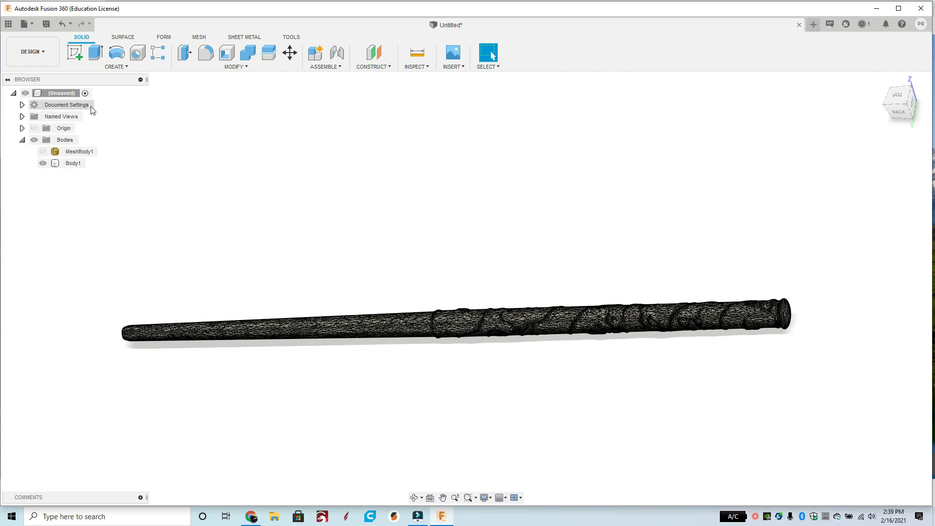
Turn design history capture back on for the document.
right_click(75, 105)
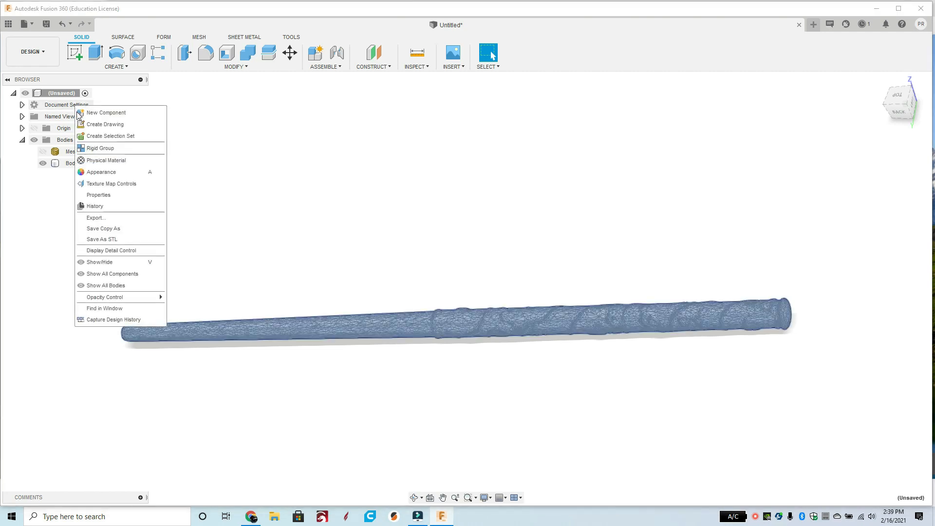
click(114, 319)
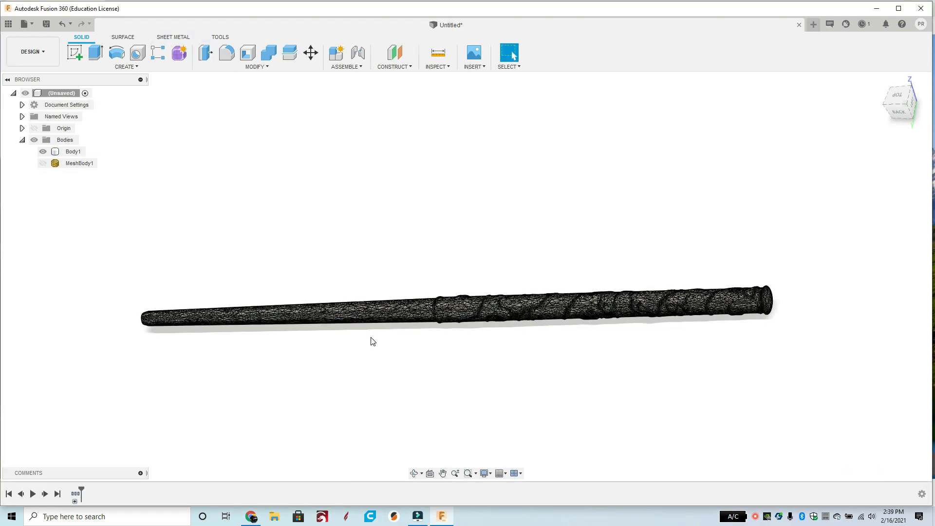
click(360, 317)
click(458, 291)
click(474, 300)
click(519, 329)
click(521, 321)
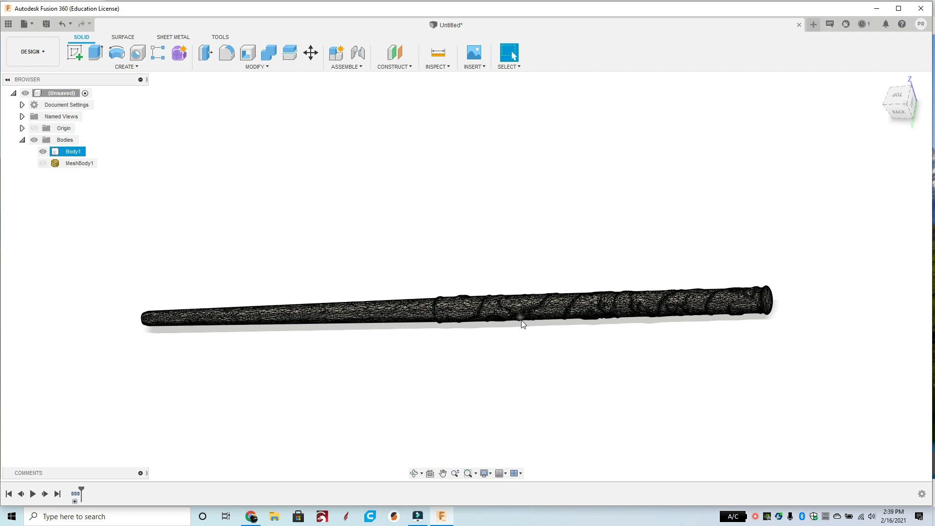
click(584, 322)
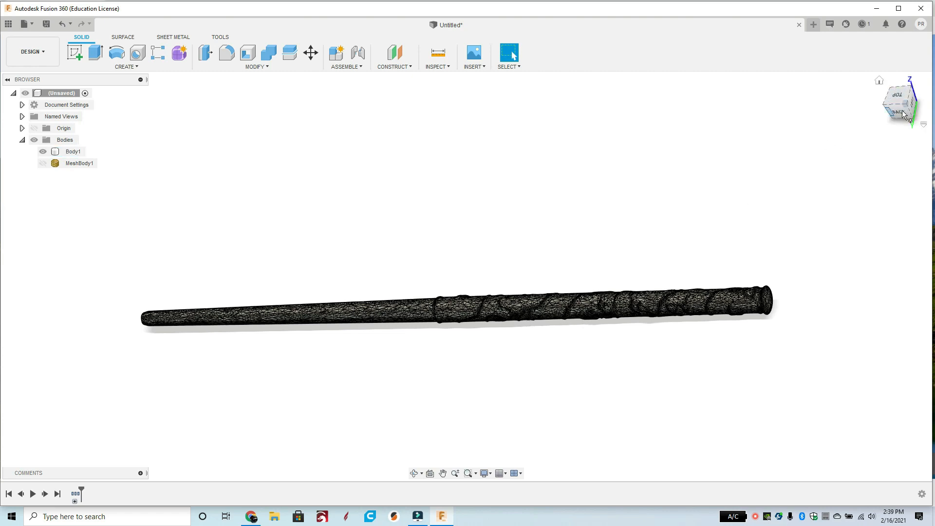
Measure the wand's overall length from a vertex at the center of its tip to one at the center of the handle end.
click(898, 96)
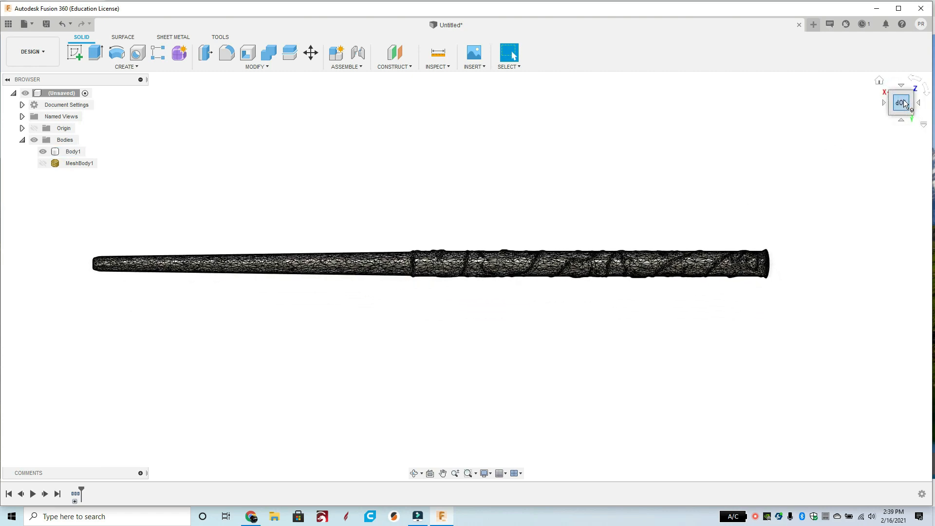
click(926, 91)
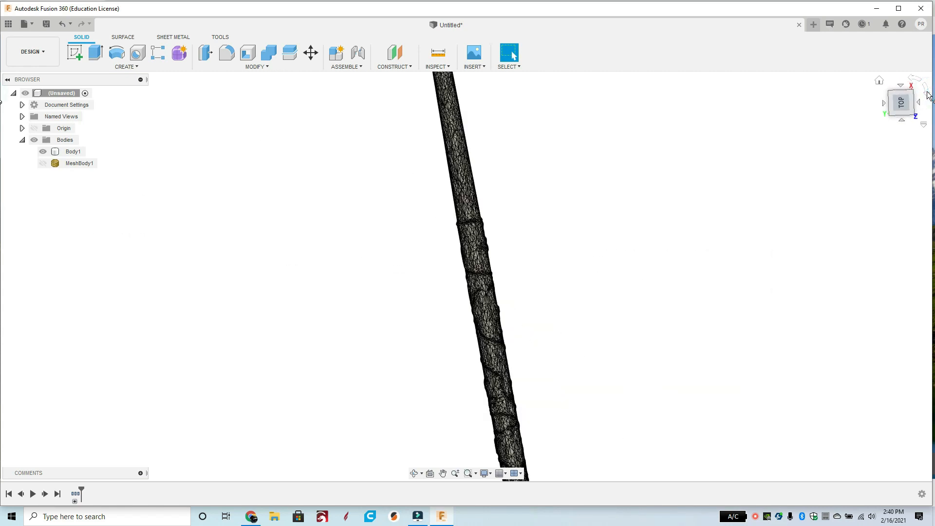
click(901, 119)
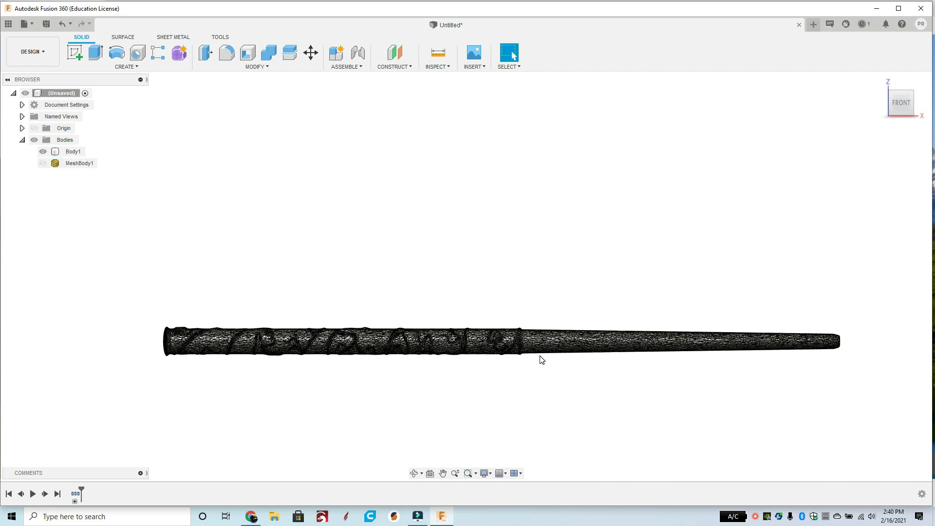
click(507, 351)
click(439, 54)
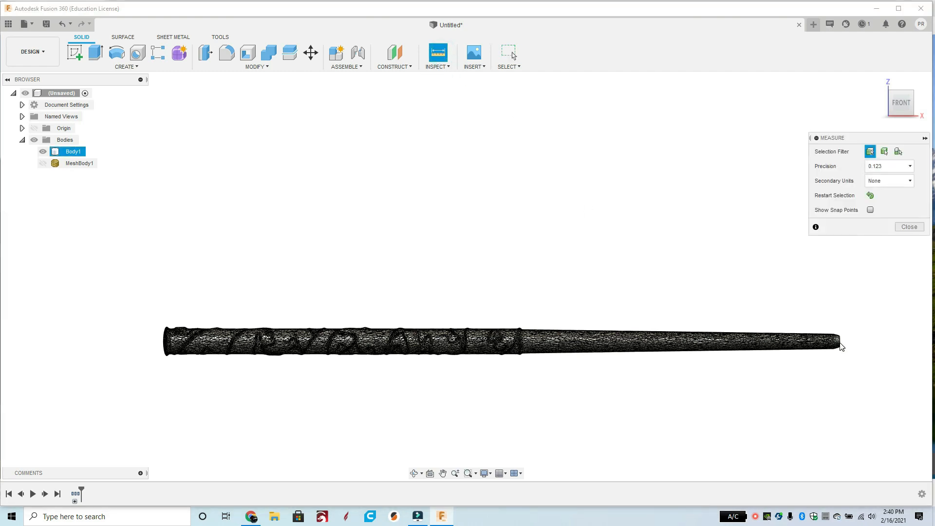
shift+middle_drag(843, 347, 733, 346)
scroll(668, 345, up, 5)
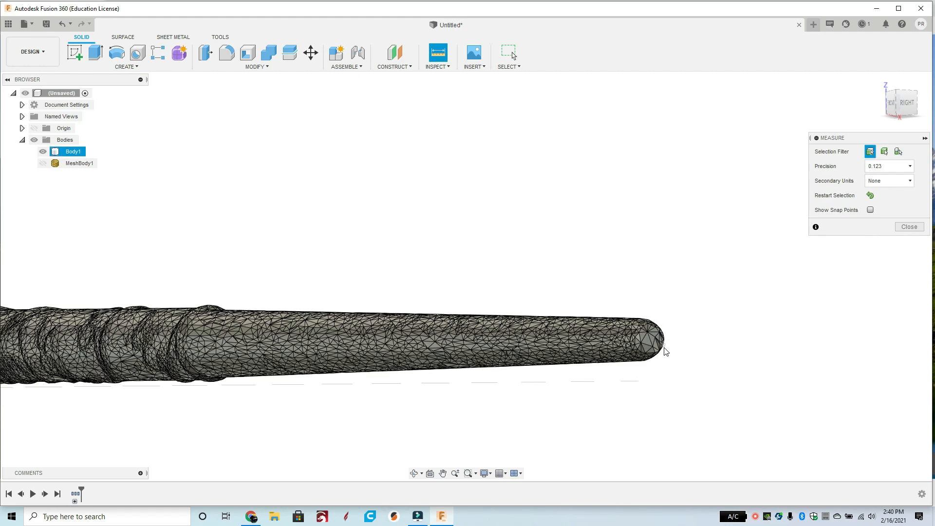
scroll(664, 346, up, 2)
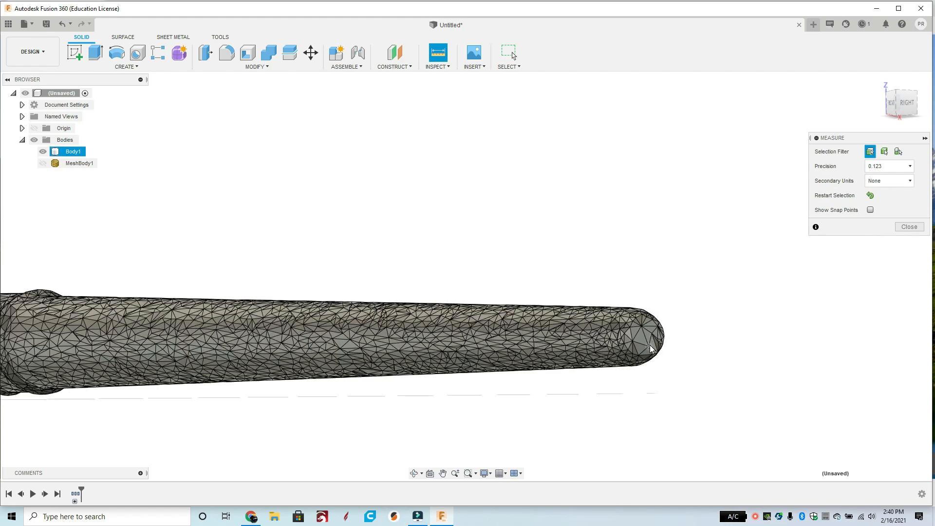
click(650, 348)
scroll(680, 361, down, 4)
shift+middle_drag(682, 365, 733, 371)
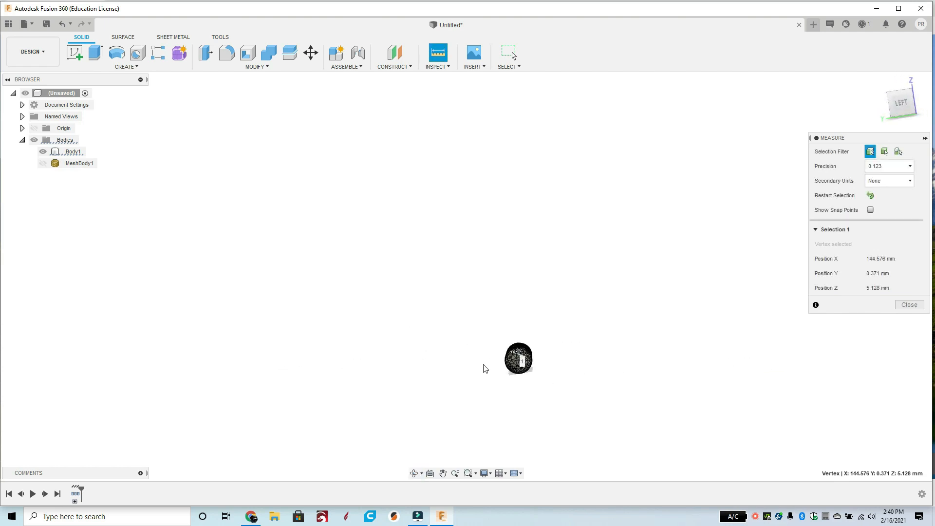
scroll(519, 361, up, 4)
scroll(518, 365, up, 2)
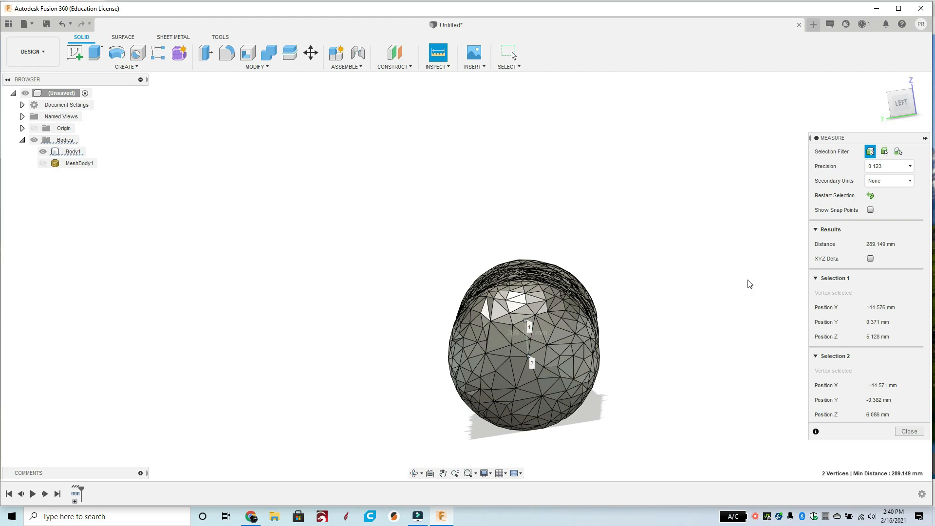
Review the length measurement along the whole wand in a near-front view.
scroll(653, 318, down, 4)
shift+middle_drag(660, 317, 524, 312)
scroll(618, 317, down, 5)
scroll(551, 322, down, 1)
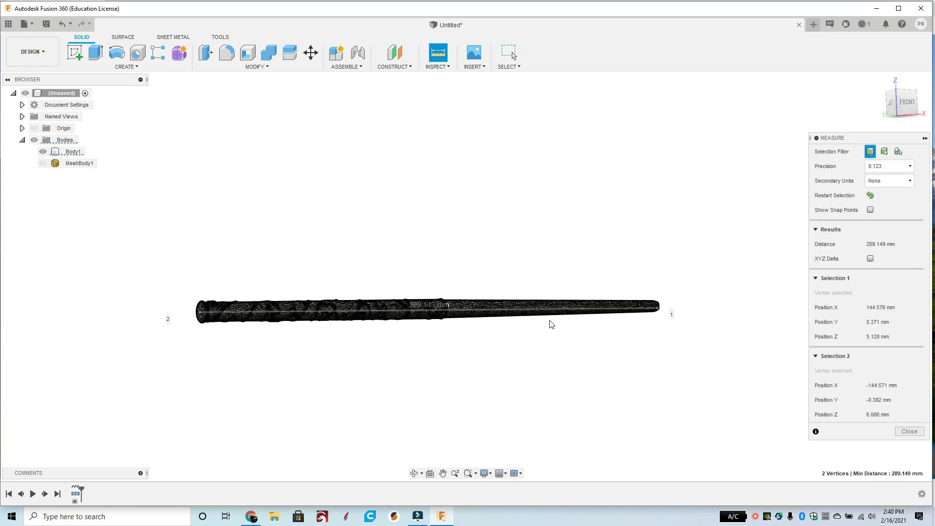
shift+middle_drag(639, 300, 547, 309)
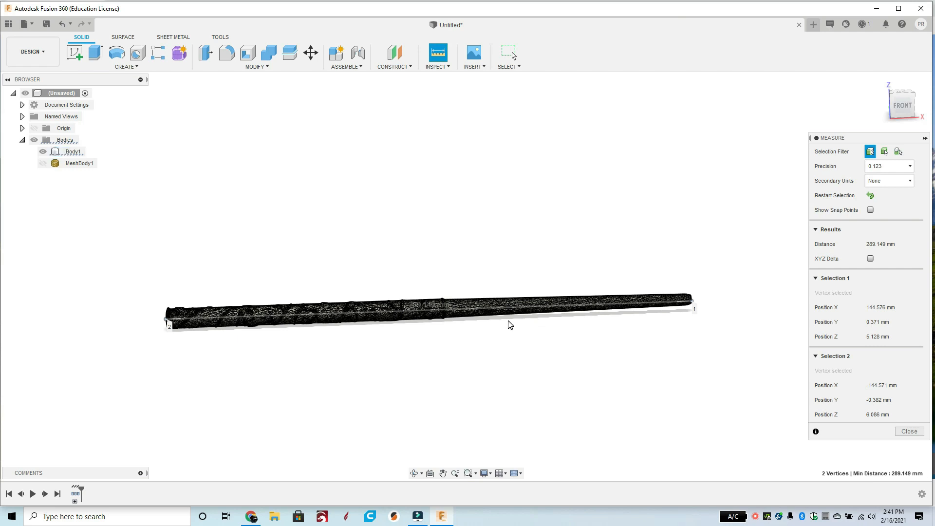
scroll(486, 324, down, 1)
scroll(485, 323, up, 3)
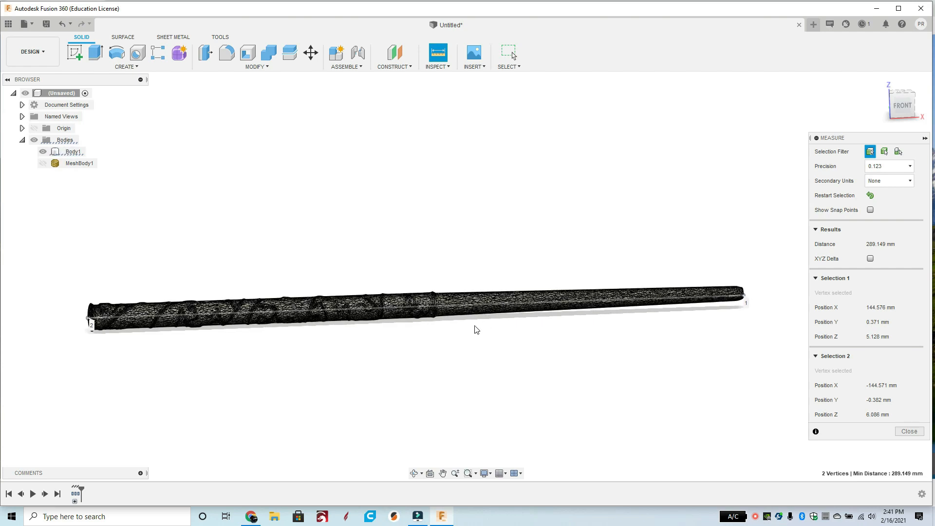
Close the length measurement and create a construction plane offset about 45 mm from the YZ plane toward the wand's tip.
middle_drag(476, 330, 509, 332)
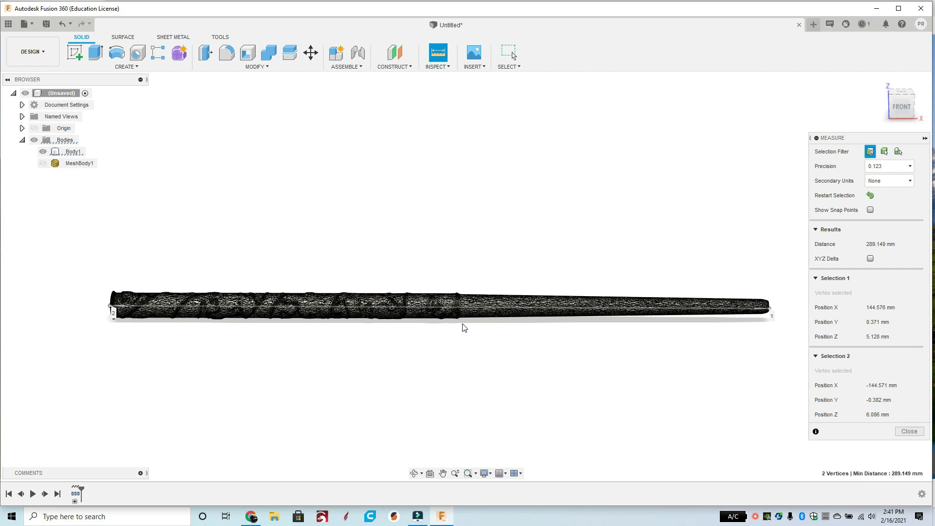
click(909, 431)
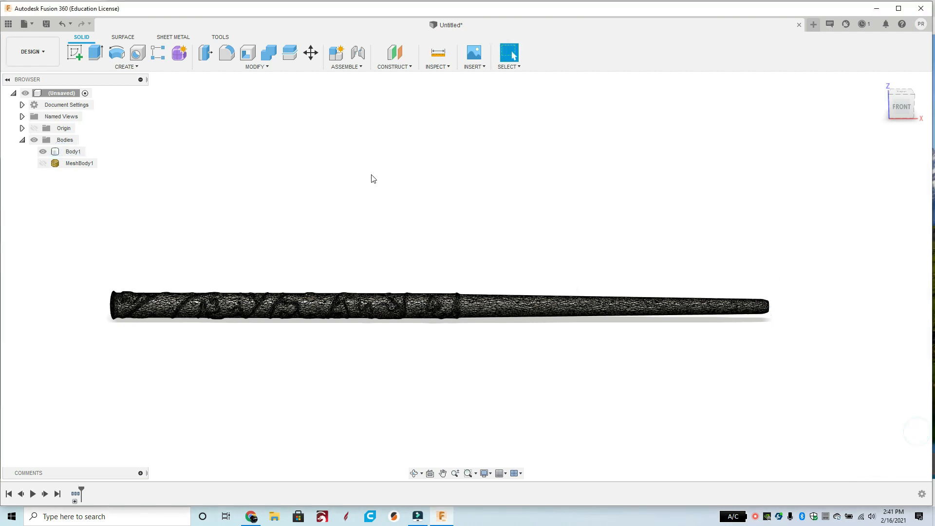
click(394, 58)
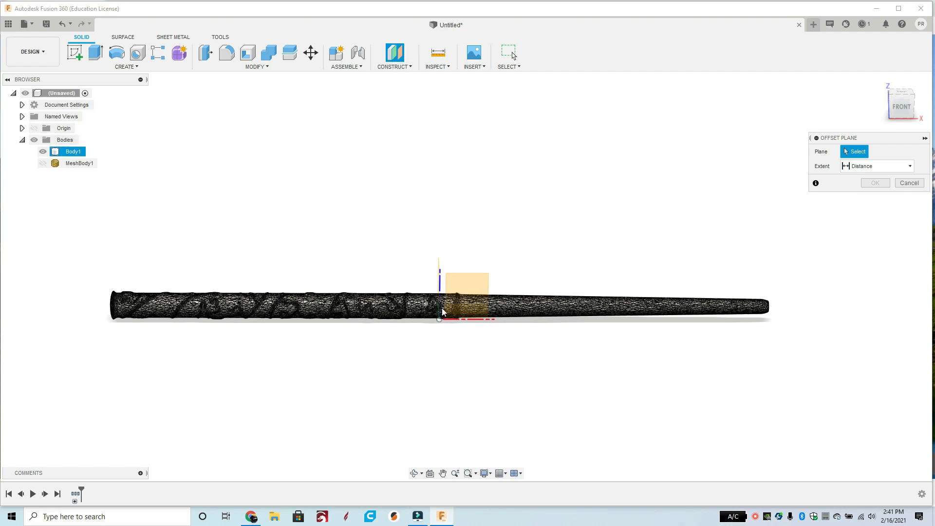
mouse_move(494, 278)
shift+middle_down()
mouse_move(468, 272)
mouse_move(438, 248)
mouse_move(489, 275)
shift+middle_up()
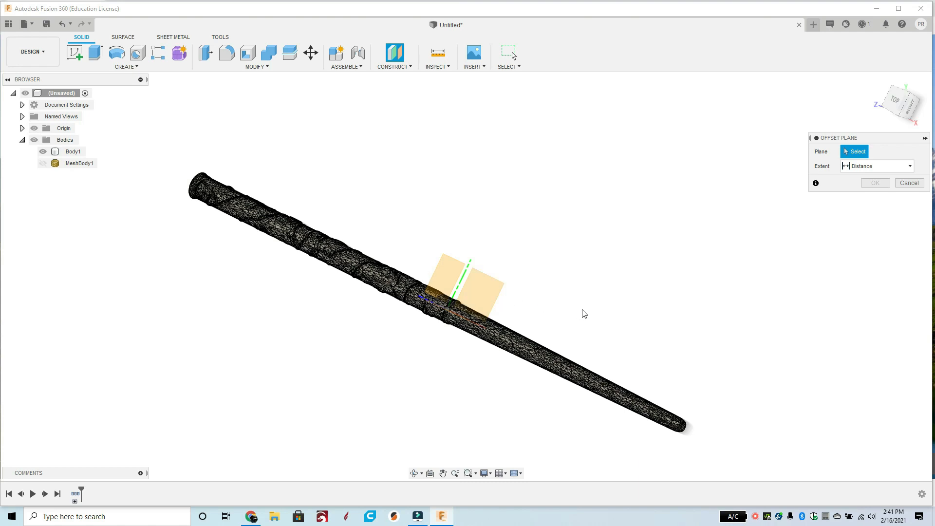
shift+middle_drag(584, 313, 615, 272)
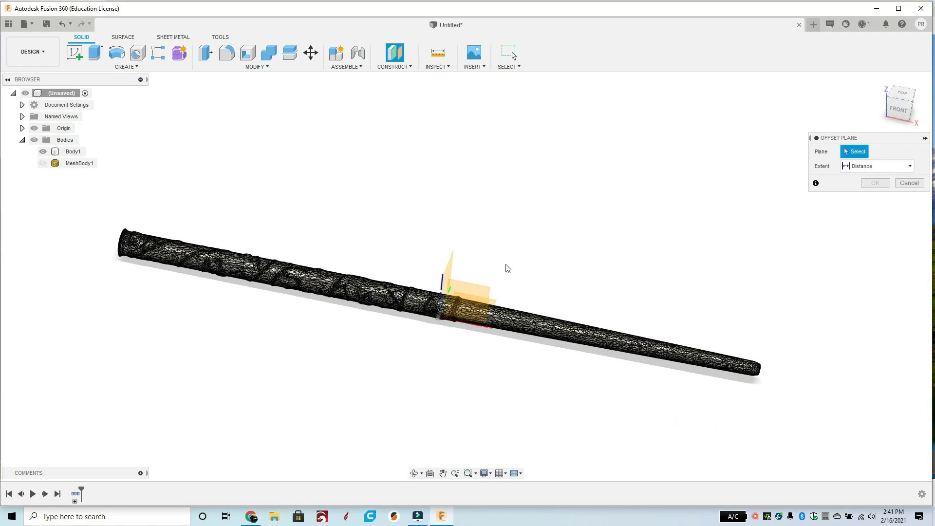
mouse_move(507, 268)
shift+middle_down()
mouse_move(516, 264)
mouse_move(510, 269)
shift+middle_up()
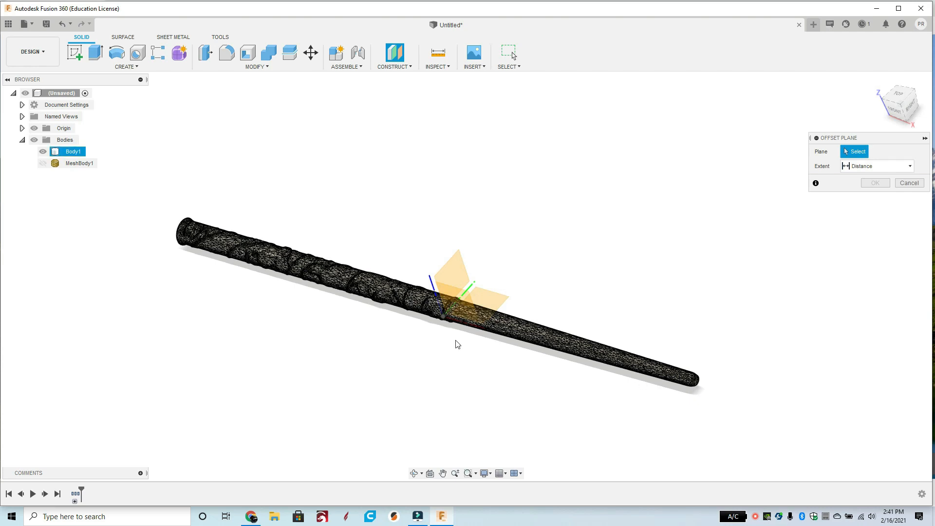
click(457, 277)
shift+middle_drag(507, 298, 525, 280)
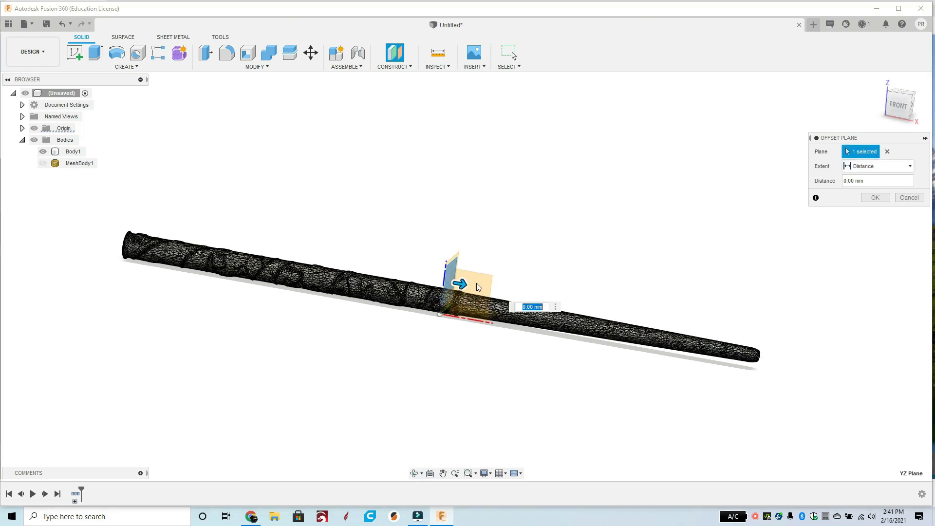
click(899, 104)
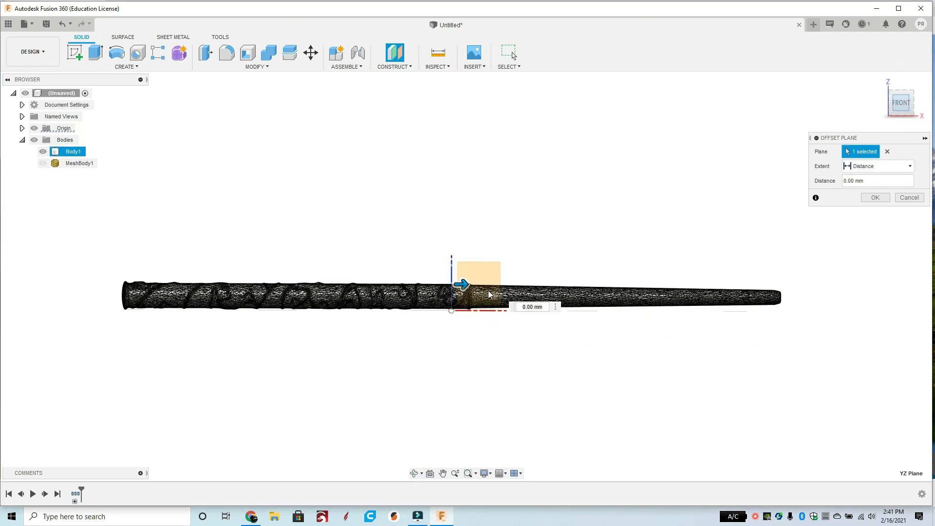
drag(471, 286, 566, 290)
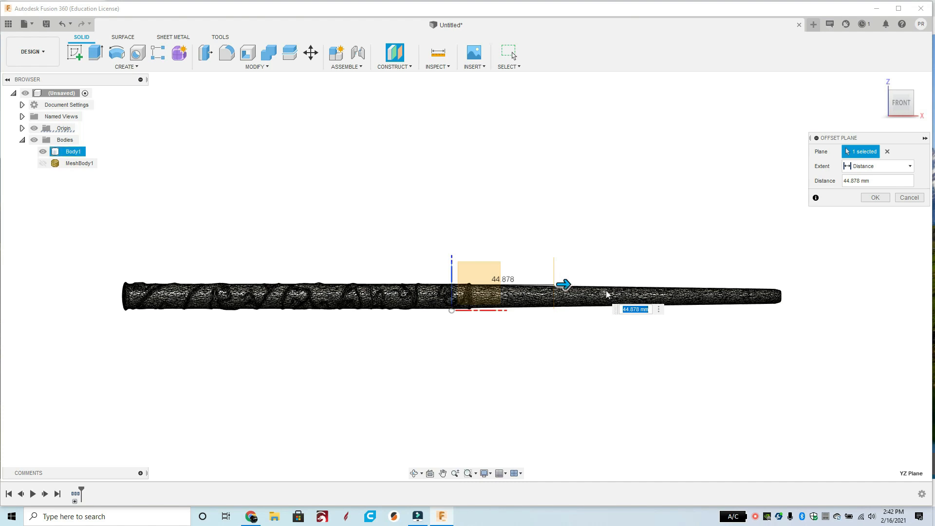
click(875, 198)
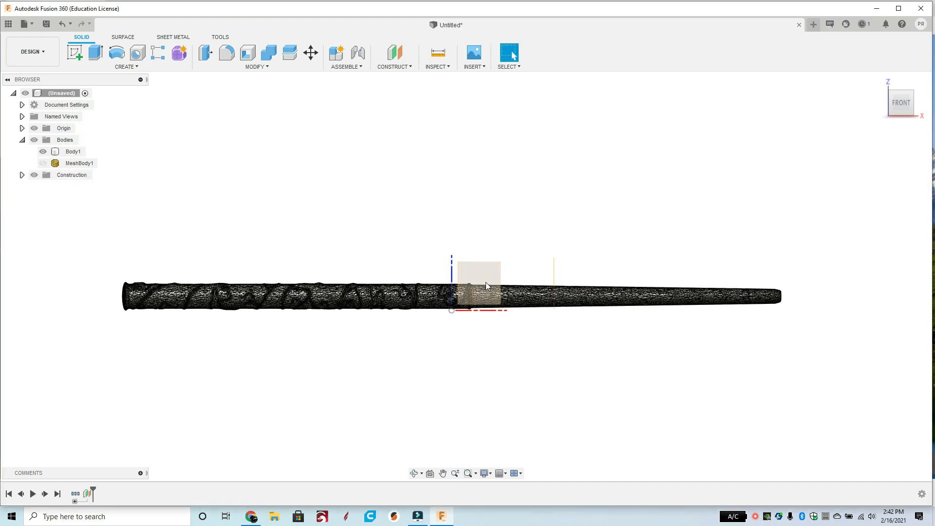
Create a second construction plane offset about 46 mm from the YZ plane toward the handle end.
shift+middle_drag(496, 274, 473, 289)
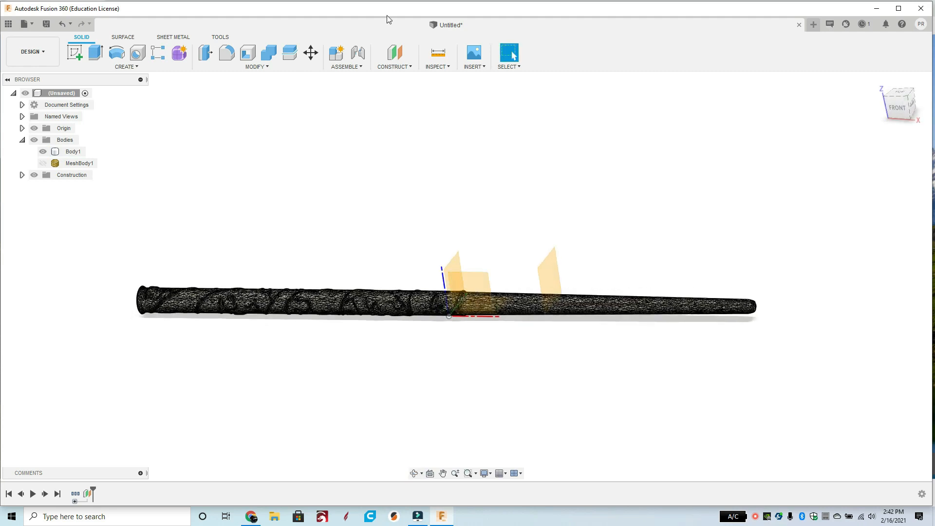
click(394, 53)
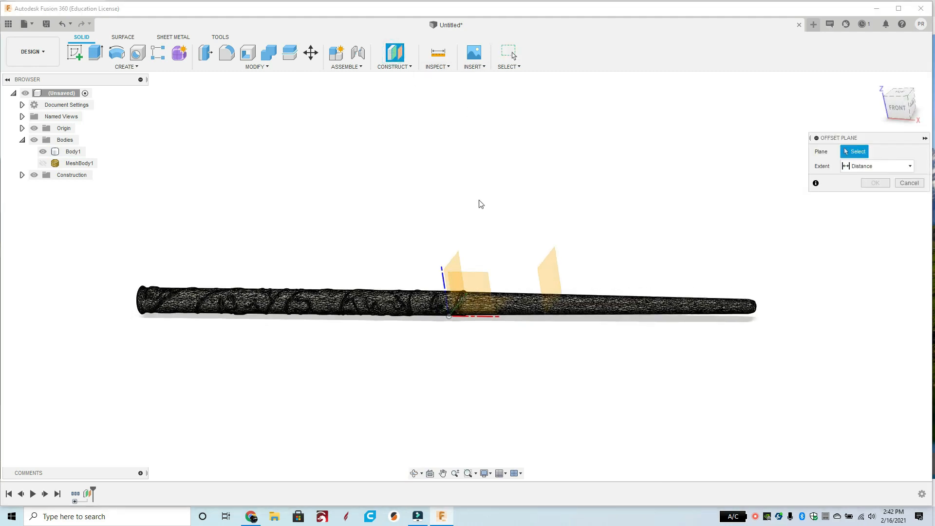
click(455, 263)
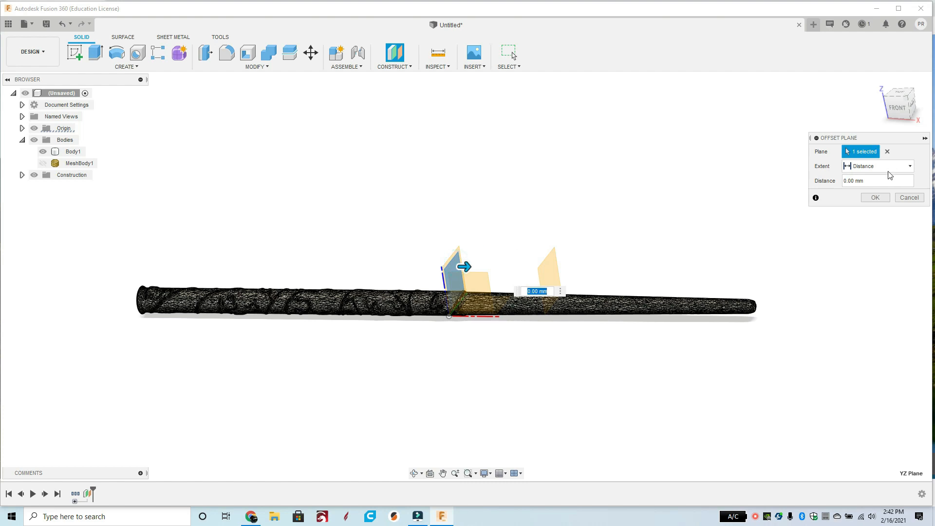
click(894, 117)
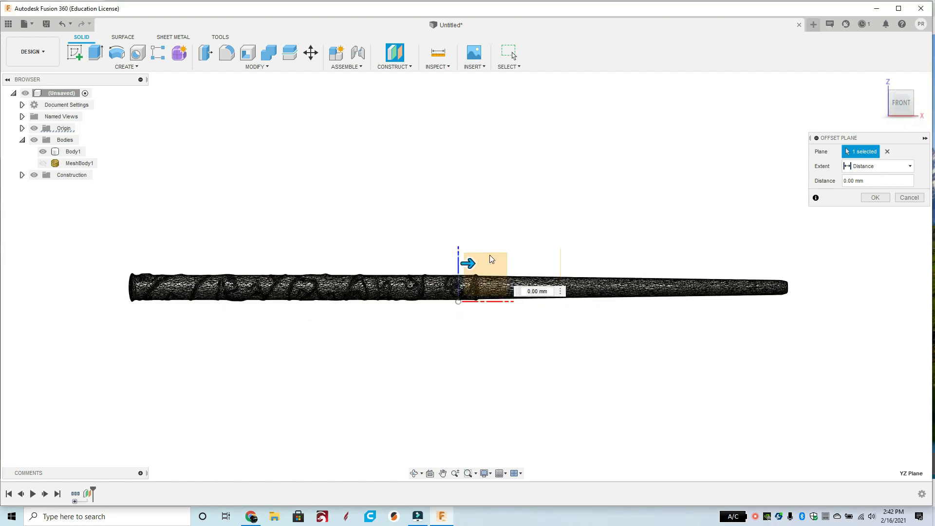
drag(466, 262, 366, 263)
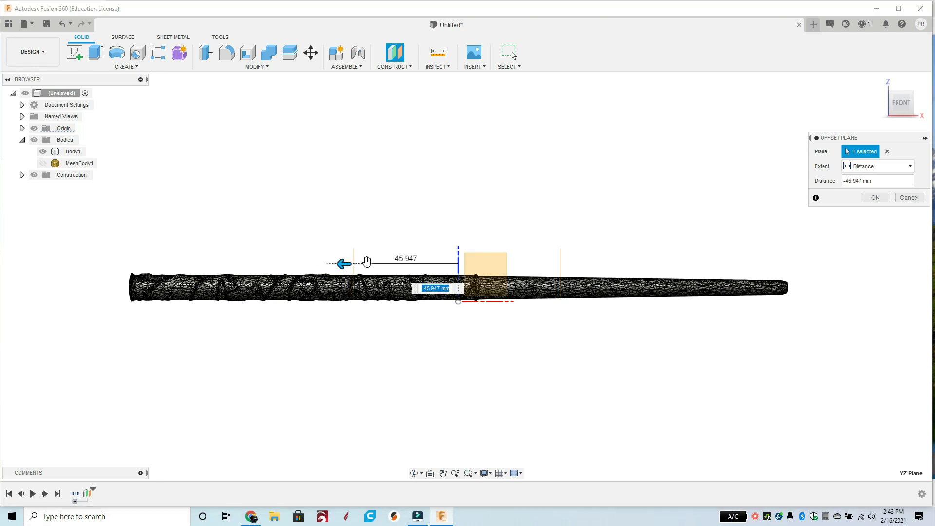
click(875, 198)
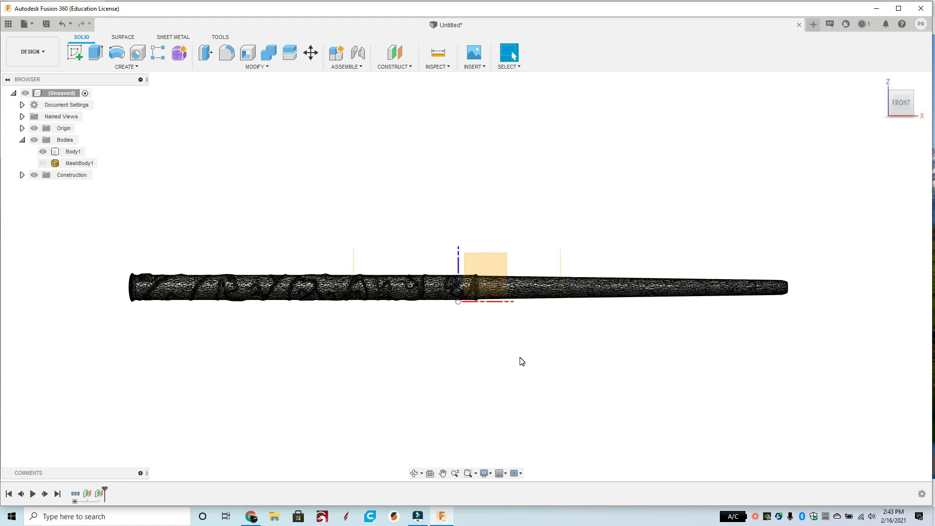
Split the wand body into three sections, using both offset construction planes as splitting tools.
shift+middle_drag(568, 323, 567, 289)
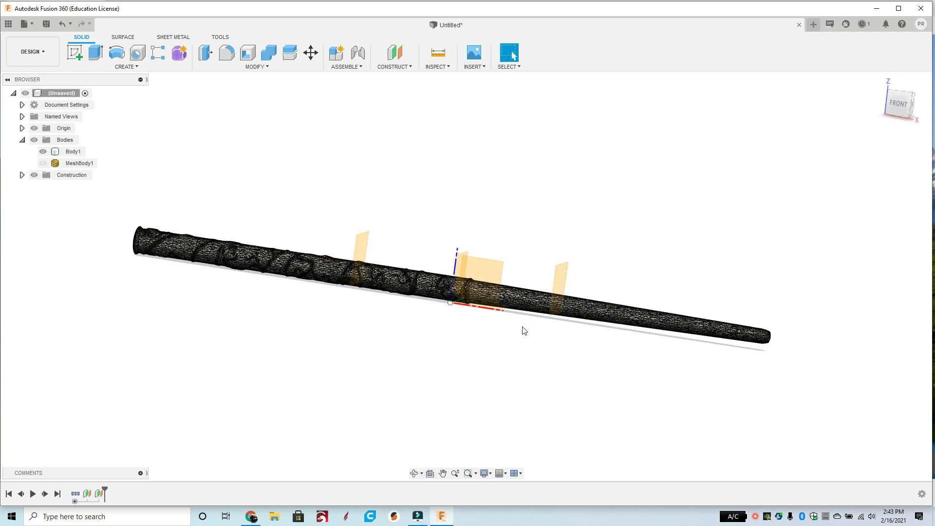
click(899, 112)
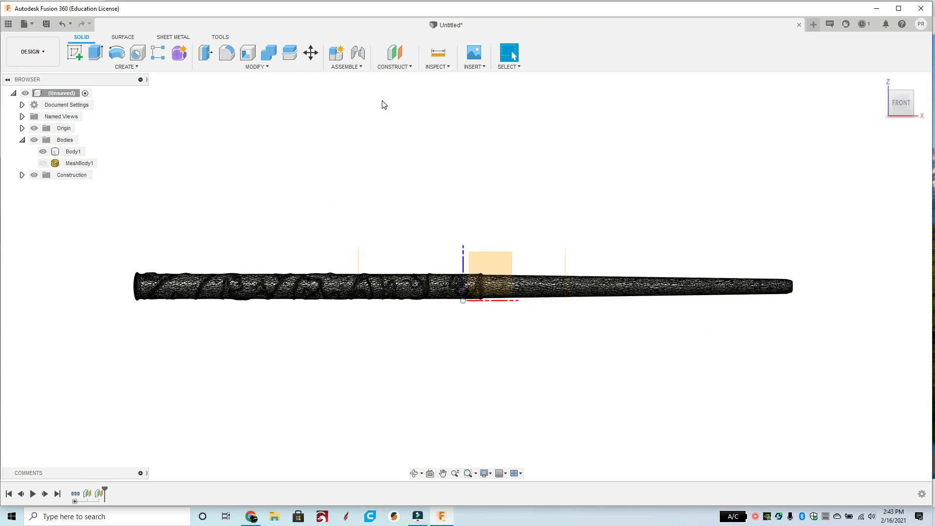
click(272, 69)
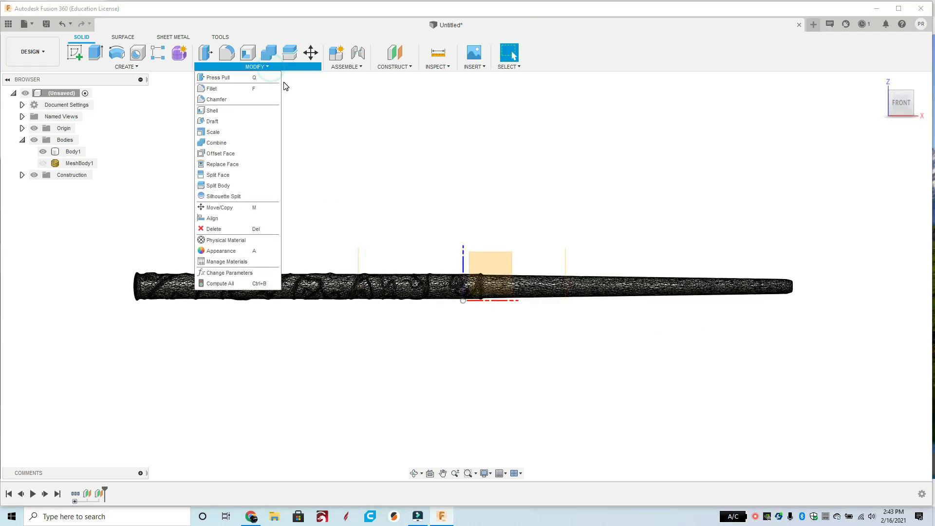
click(218, 186)
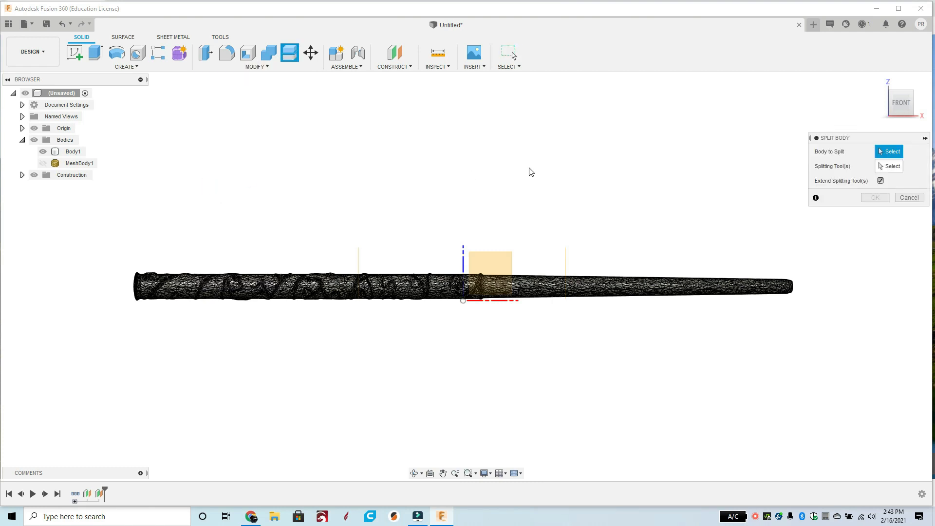
click(73, 152)
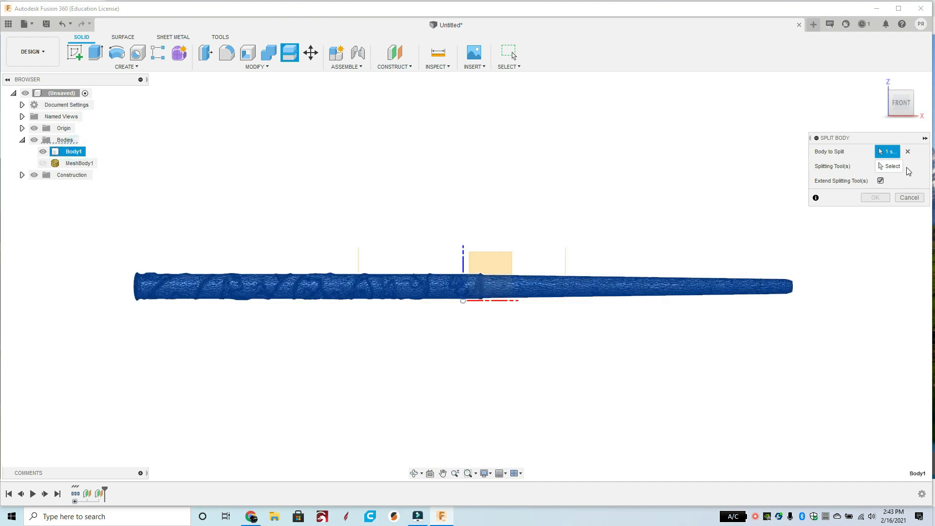
click(895, 167)
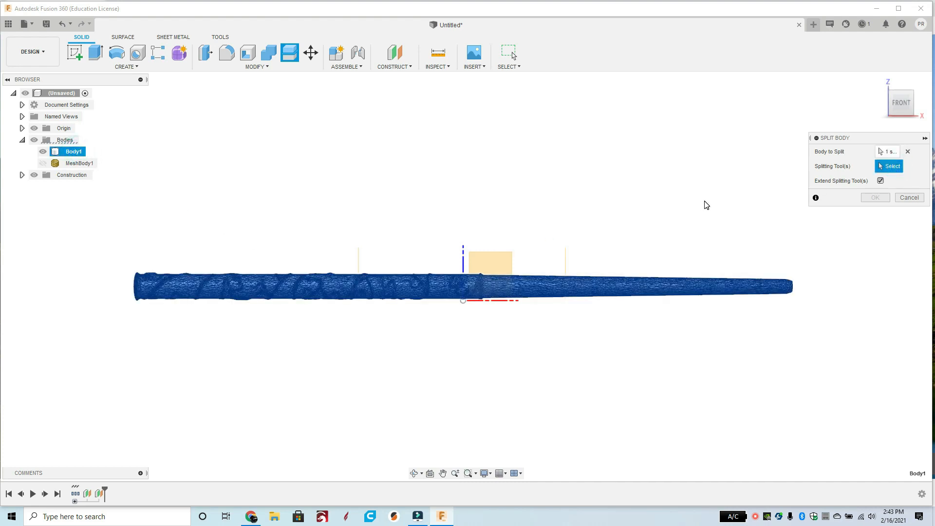
shift+middle_drag(706, 205, 546, 287)
click(549, 279)
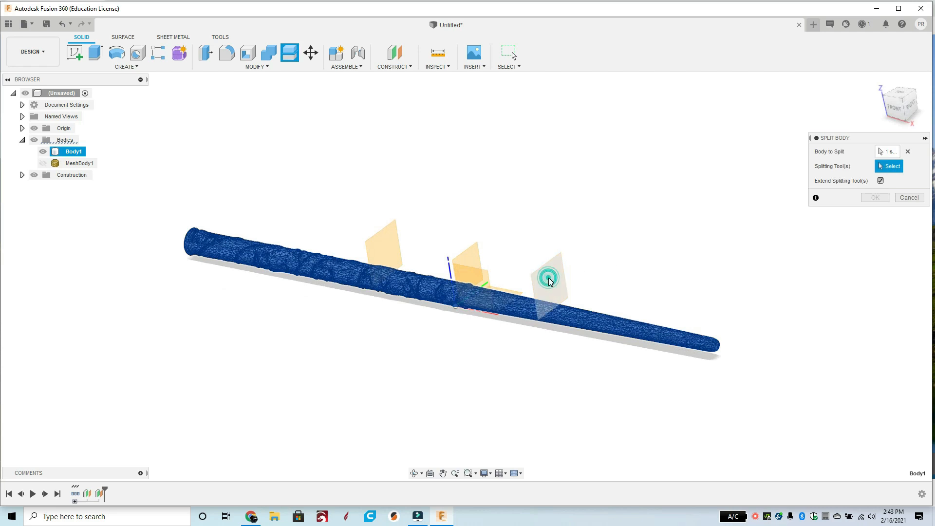
shift+middle_drag(622, 242, 594, 246)
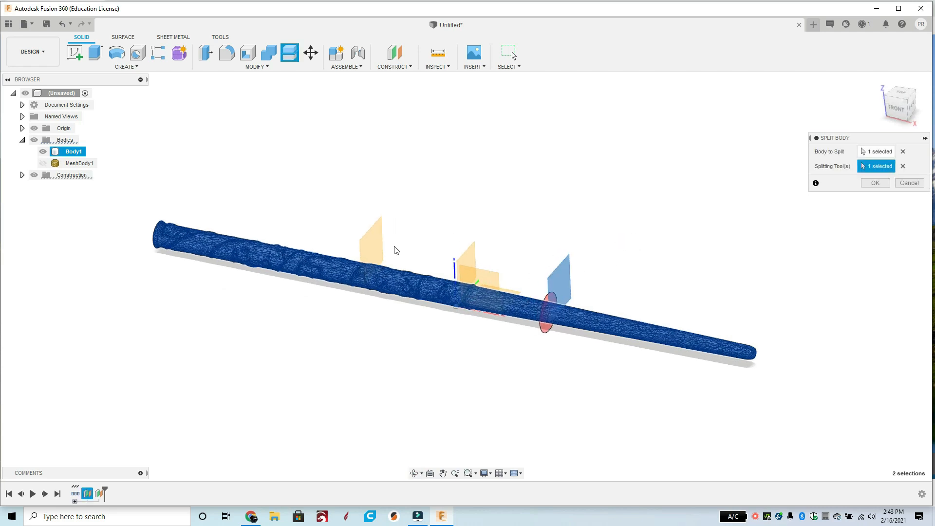
click(378, 244)
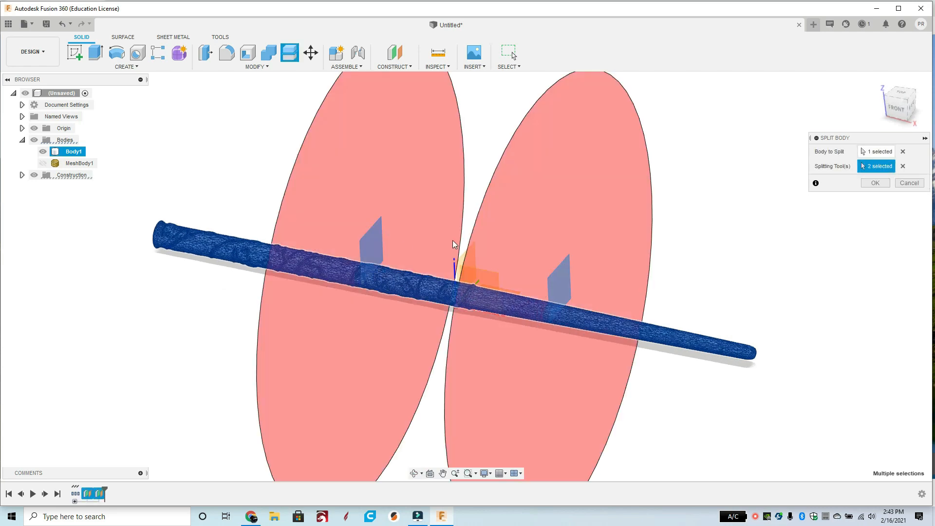
click(884, 185)
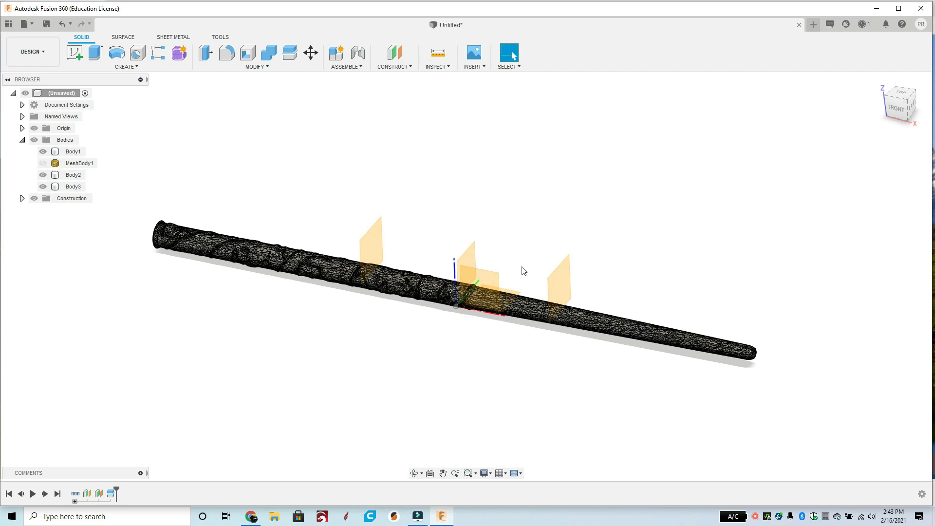
Hide the origin geometry and both offset construction planes.
click(39, 129)
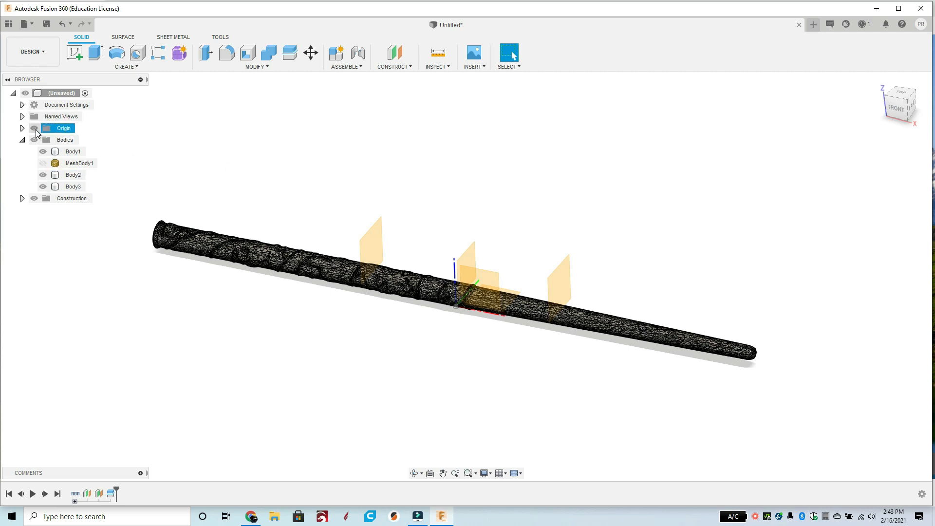
click(34, 129)
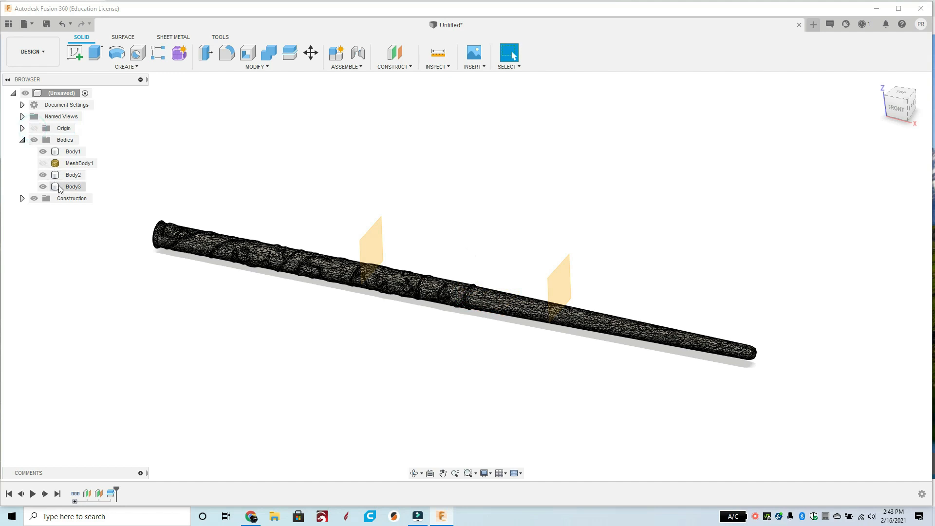
click(22, 198)
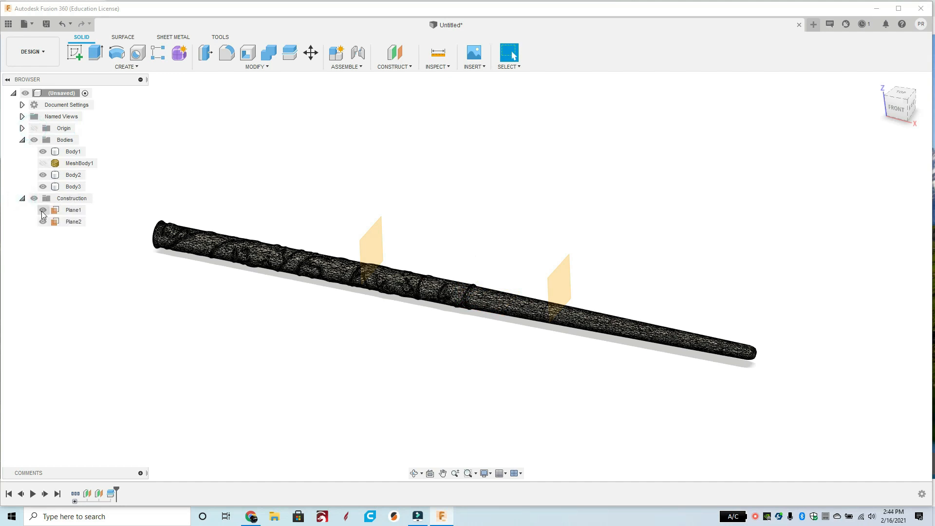
click(43, 210)
click(43, 223)
click(43, 222)
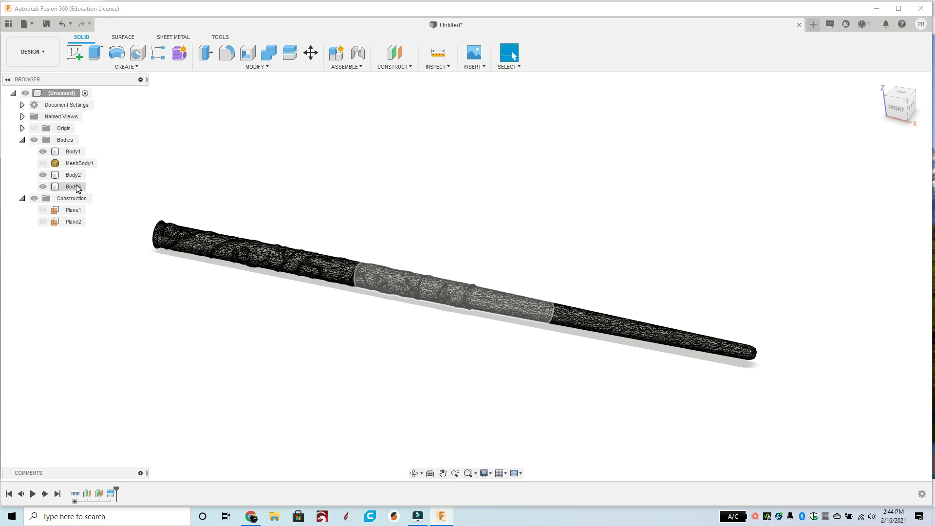
Hide Body2 and Body3 so only the handle section shows, and face its flat cut end straight on.
click(50, 152)
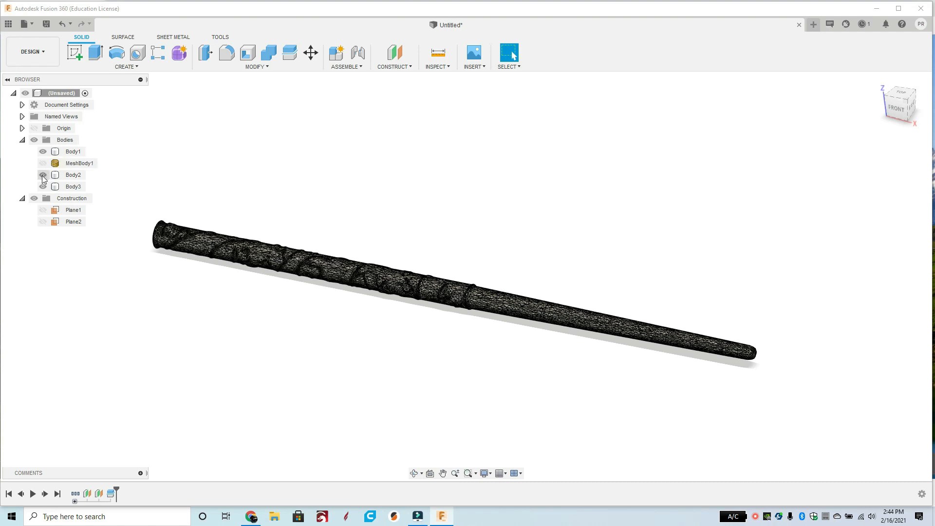
click(43, 174)
click(43, 187)
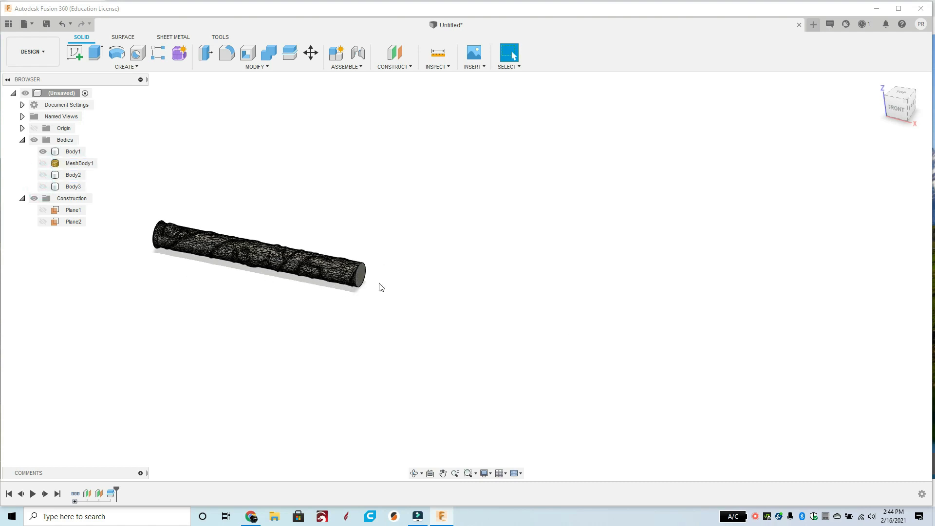
shift+middle_drag(440, 306, 546, 313)
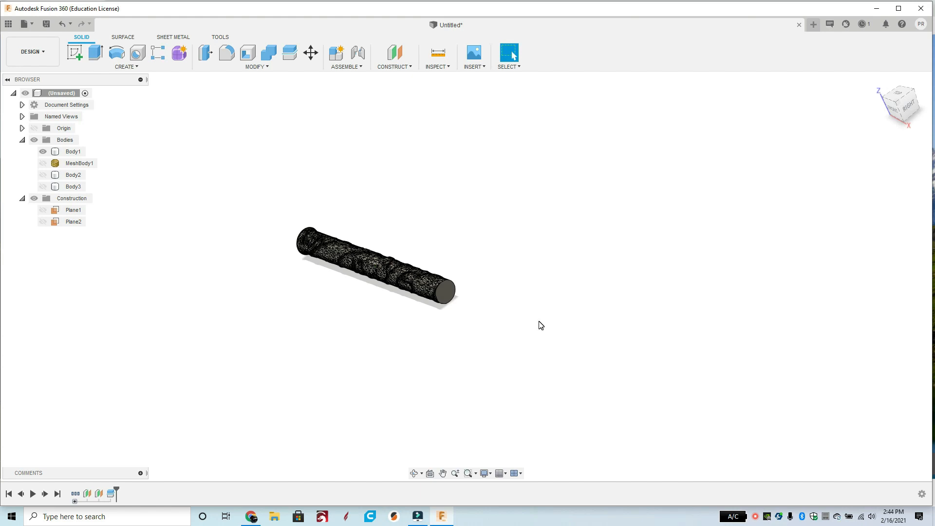
shift+middle_drag(541, 325, 517, 384)
scroll(368, 281, up, 3)
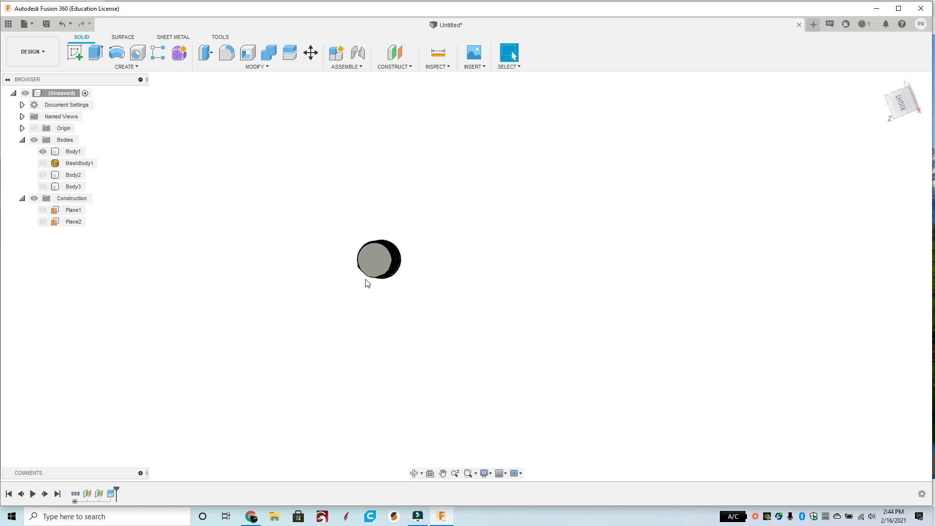
click(903, 103)
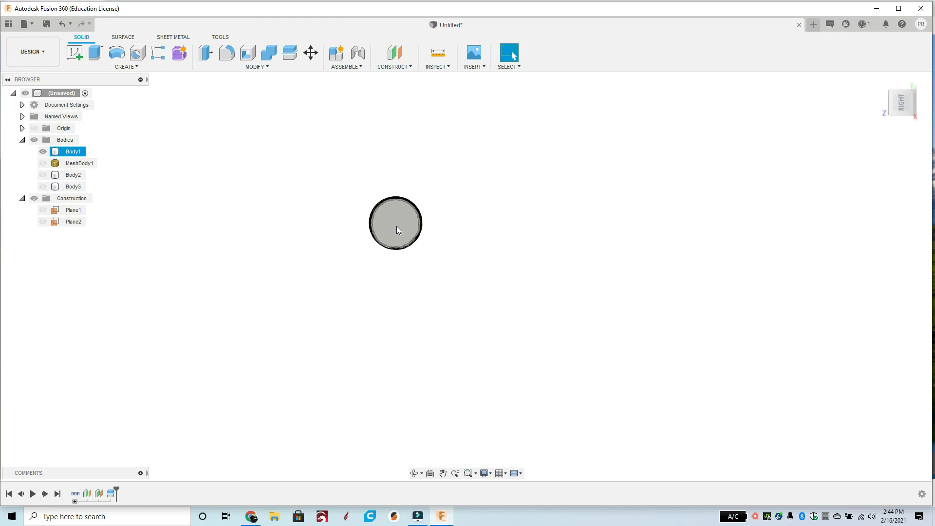
Start a new sketch on the flat cut end of the handle section.
scroll(396, 234, up, 2)
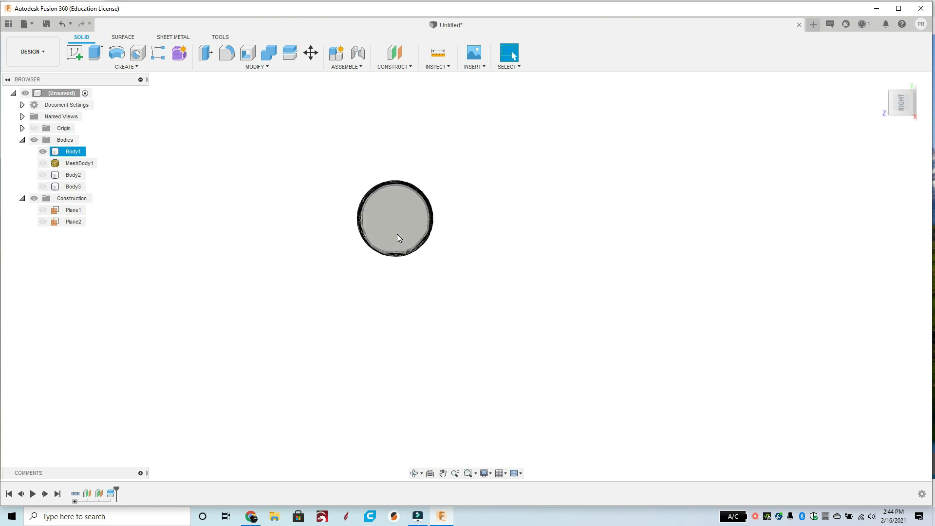
scroll(396, 233, up, 4)
middle_drag(399, 221, 402, 233)
click(511, 54)
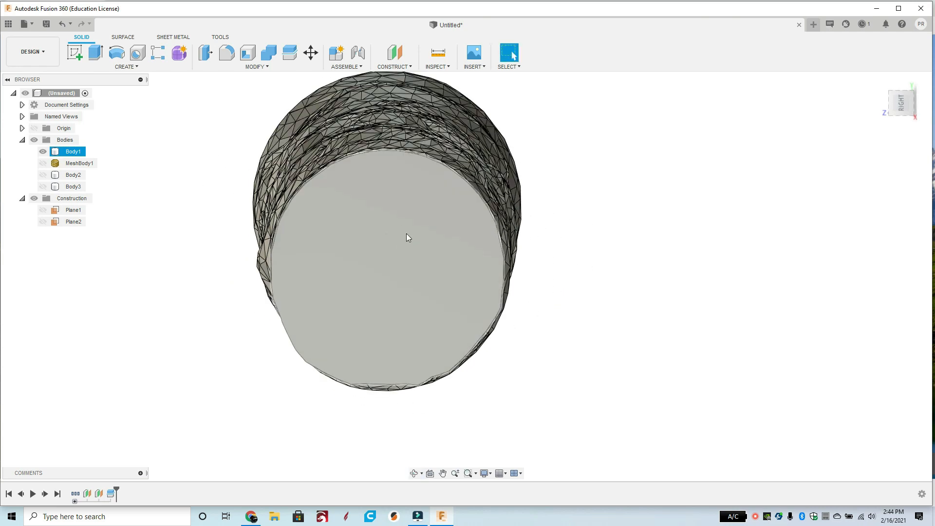
click(901, 104)
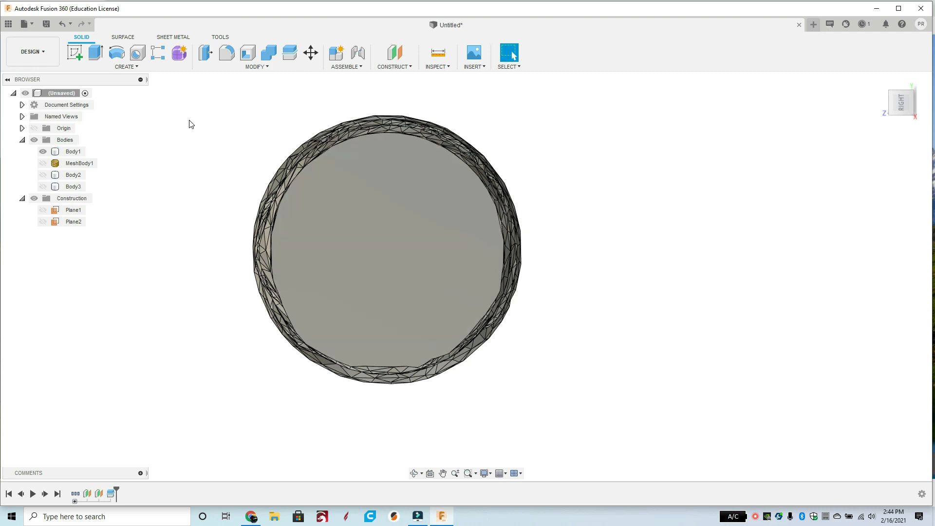
click(127, 68)
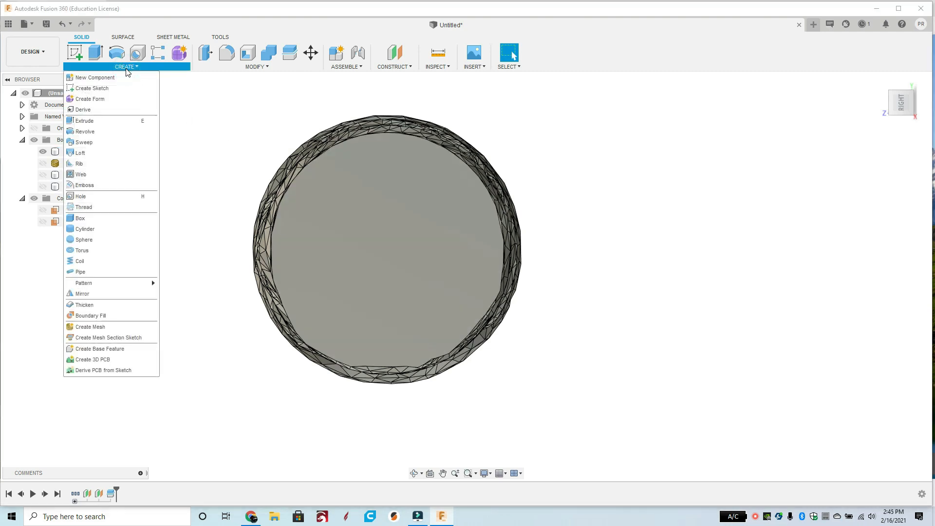
click(103, 90)
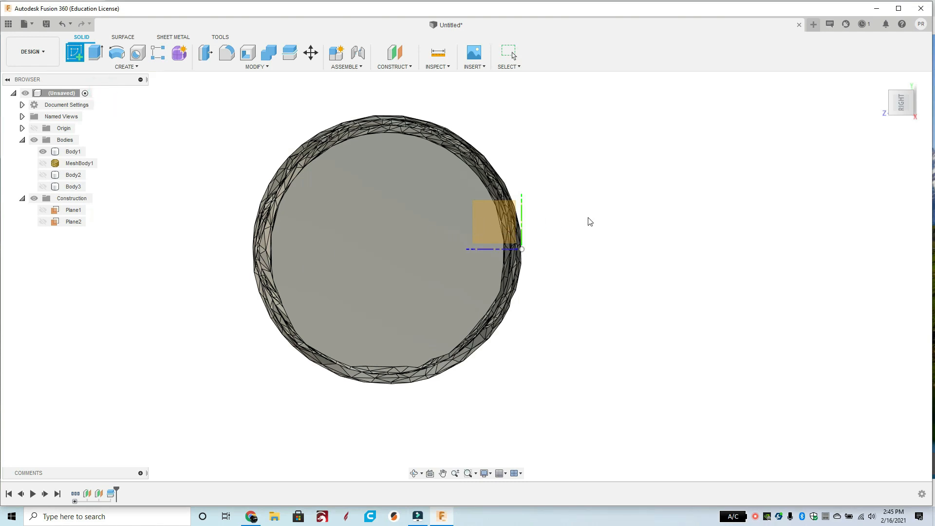
mouse_move(596, 215)
shift+middle_down()
mouse_move(526, 234)
mouse_move(595, 214)
shift+middle_up()
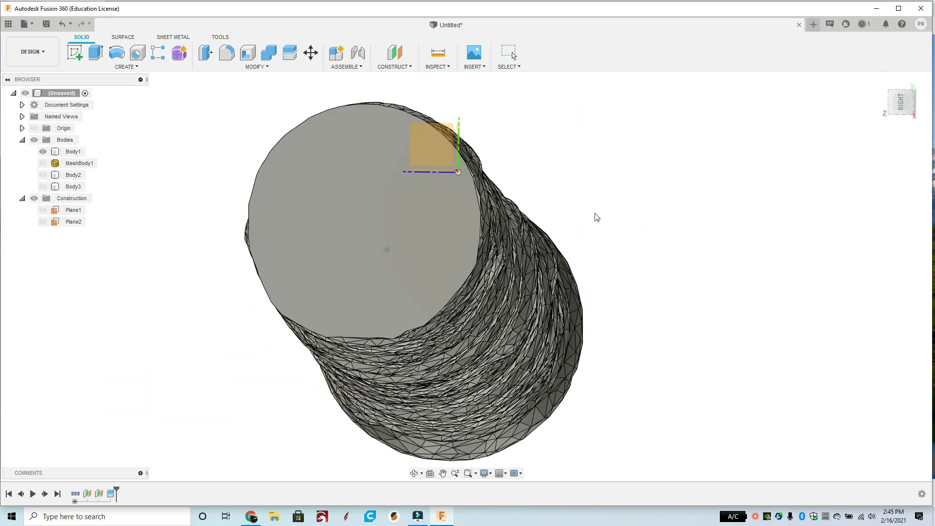
click(902, 102)
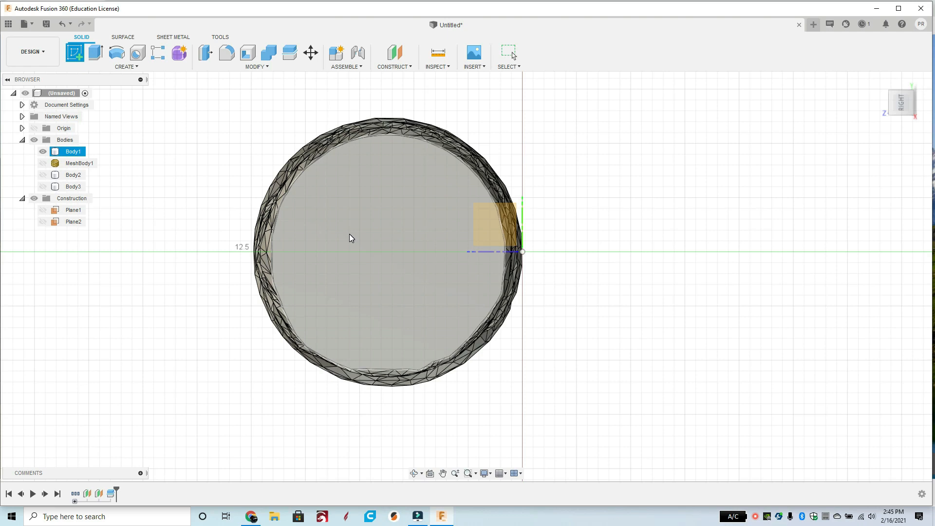
click(366, 236)
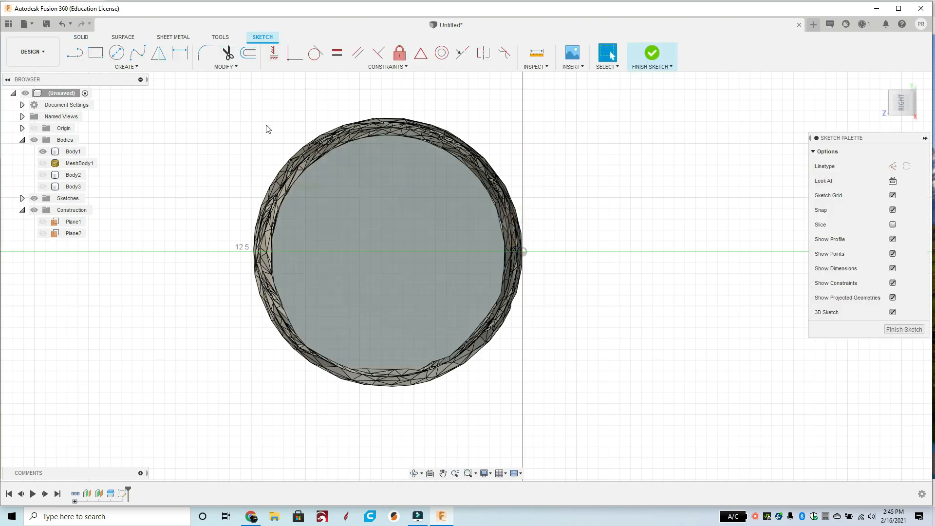
Sketch a 3-point circle about 11 mm in diameter that follows the outer edge of the flat cut face.
click(125, 68)
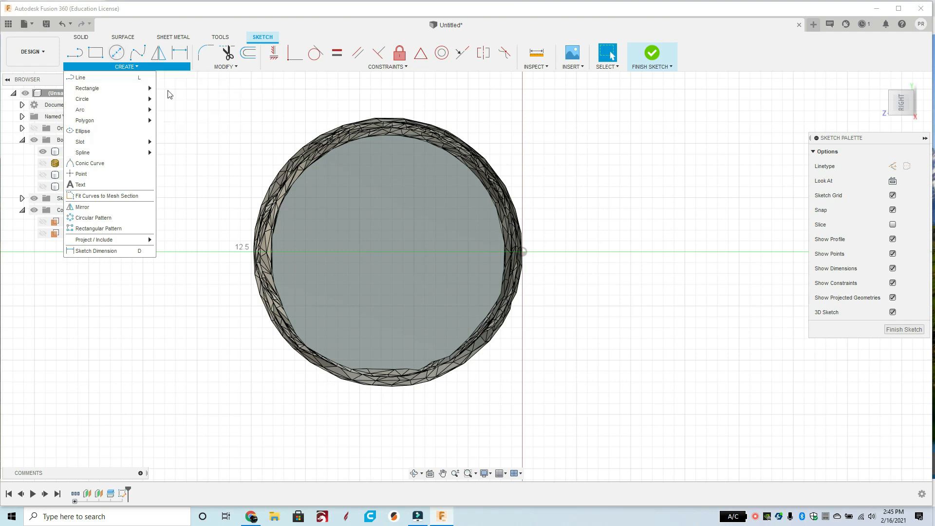
click(95, 99)
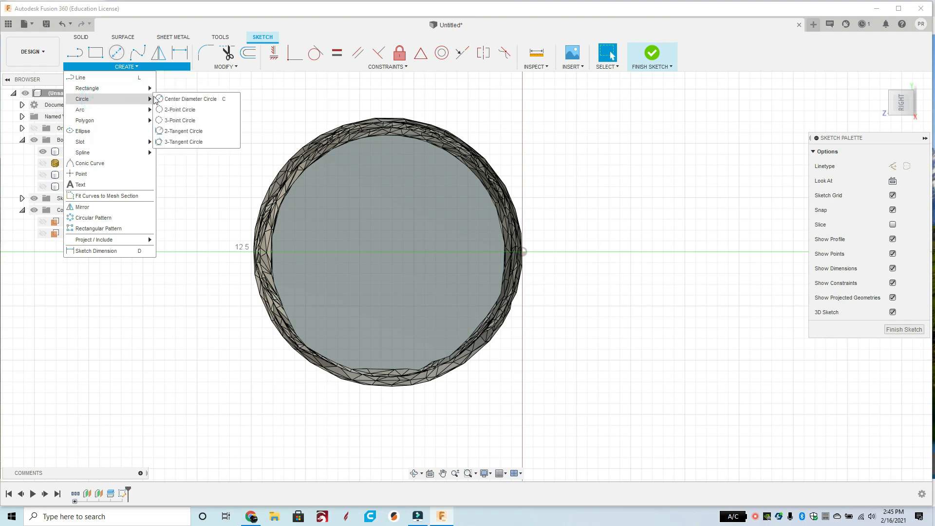
click(184, 120)
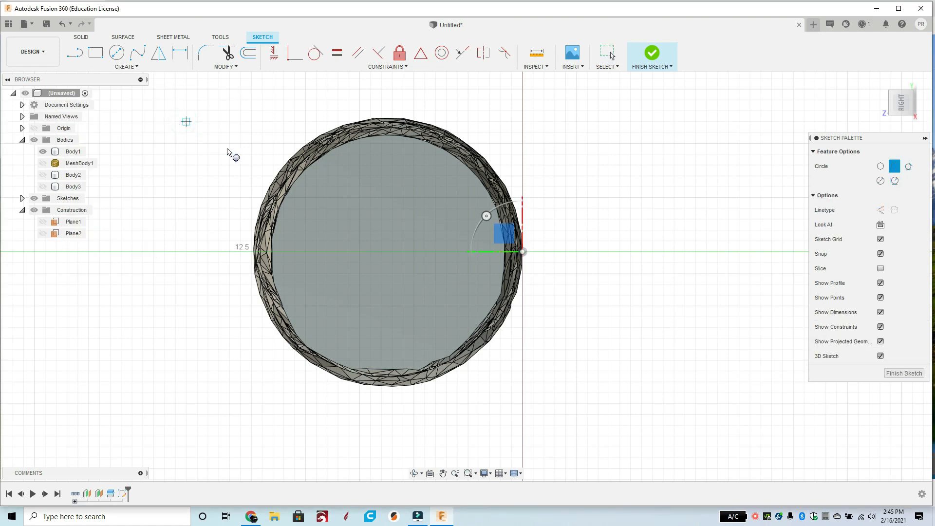
scroll(302, 187, up, 10)
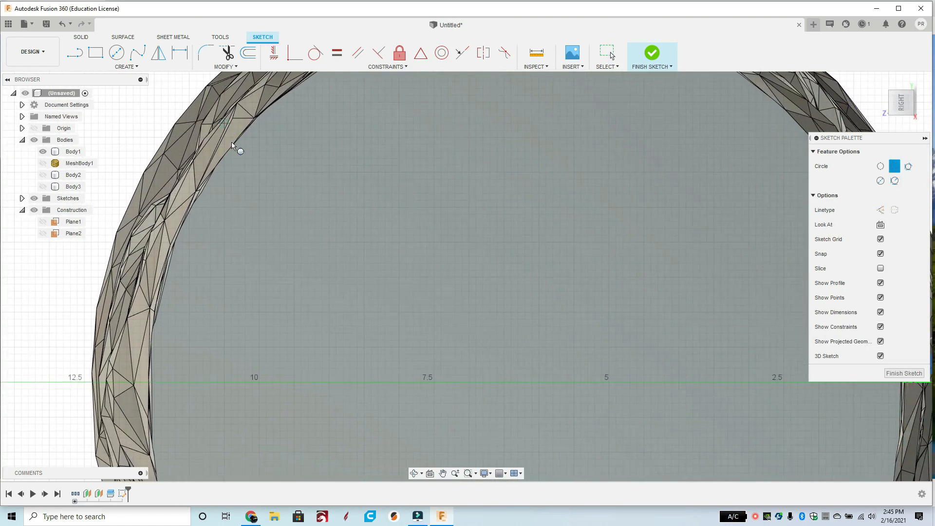
click(233, 149)
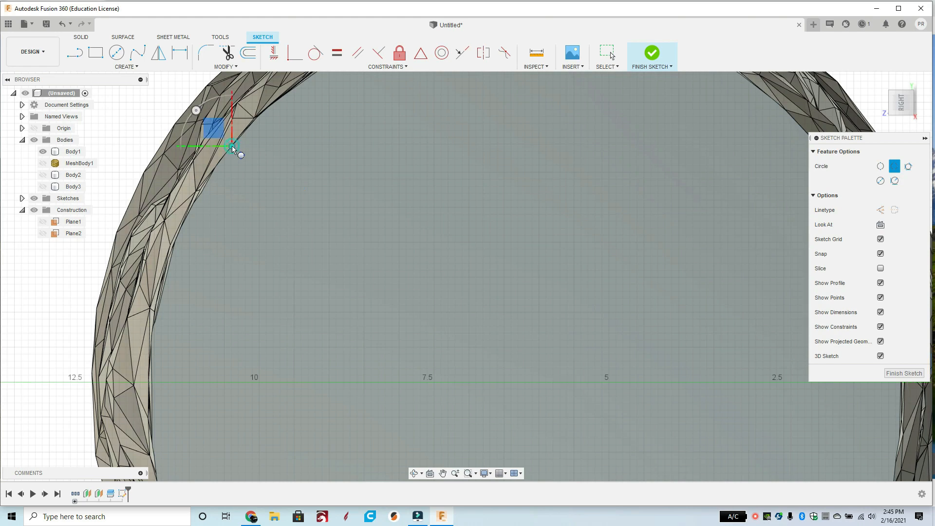
scroll(253, 171, down, 8)
scroll(480, 105, up, 10)
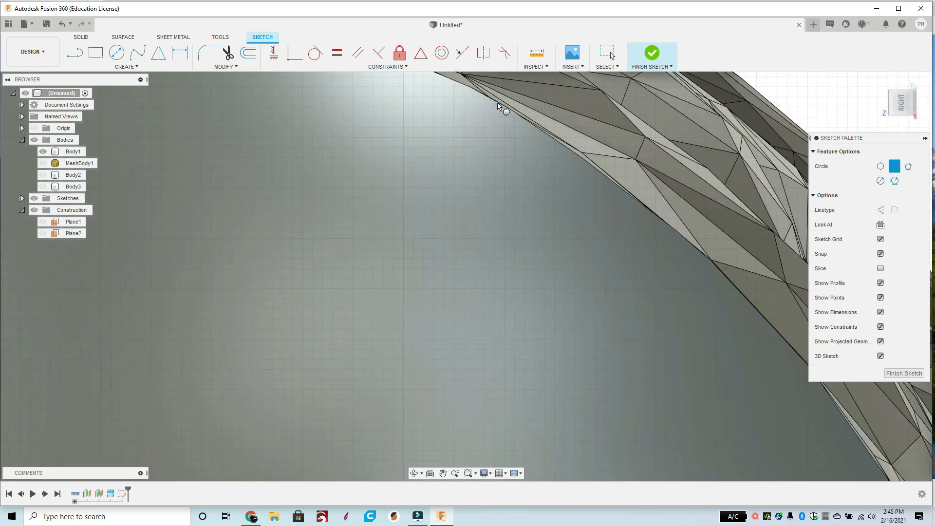
click(497, 102)
scroll(494, 151, down, 6)
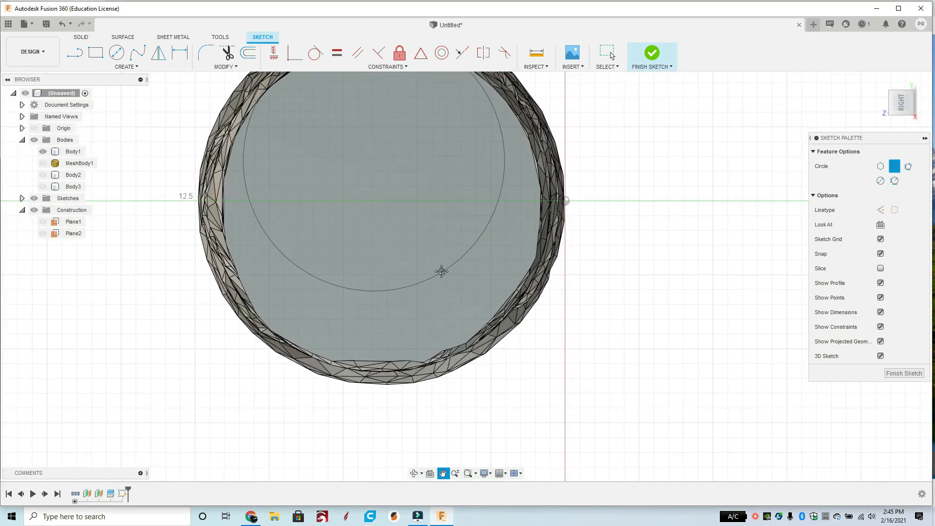
scroll(410, 339, up, 4)
scroll(270, 358, up, 5)
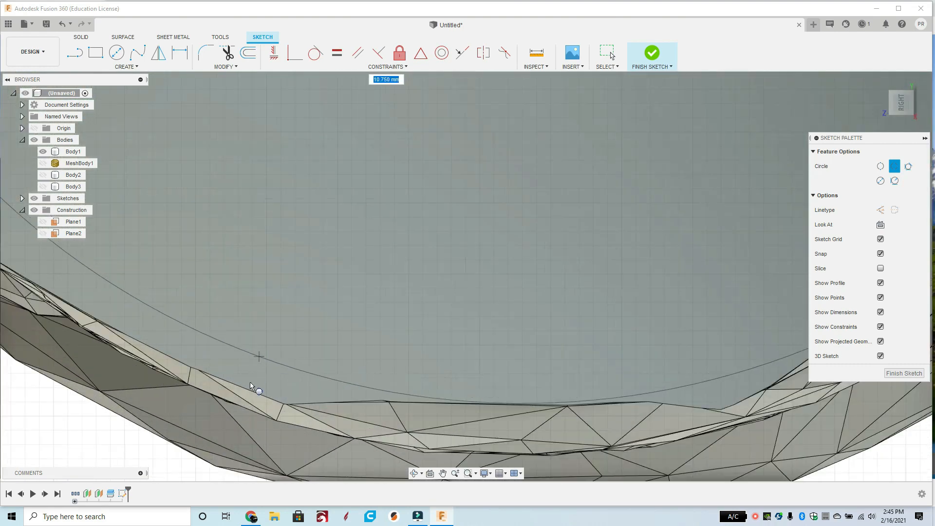
click(248, 389)
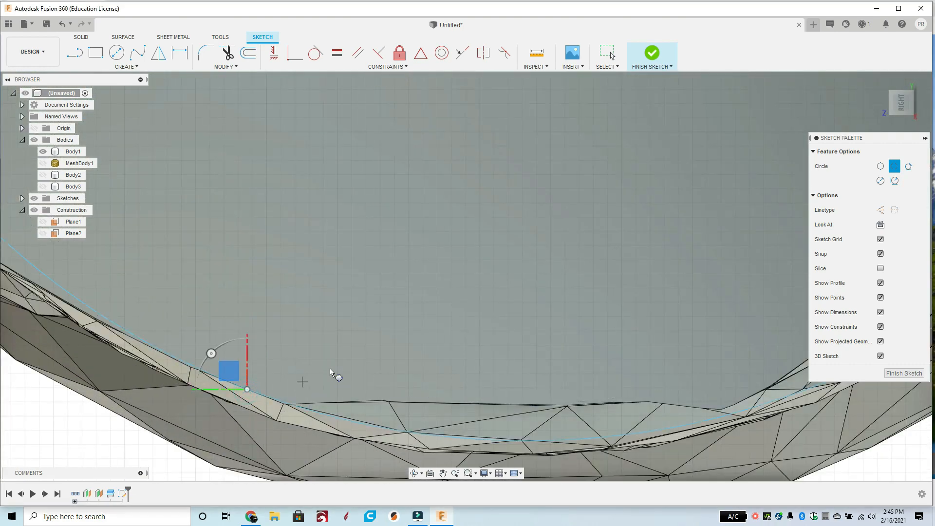
scroll(328, 363, down, 5)
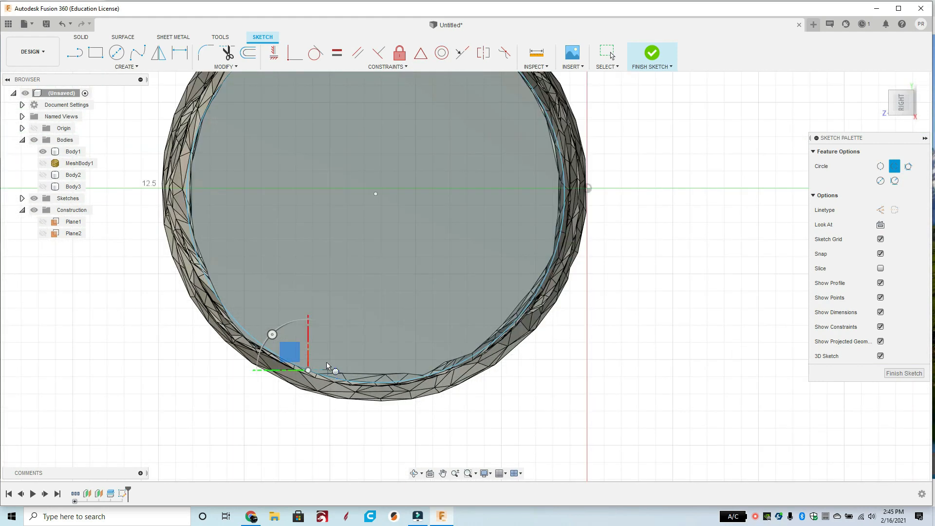
scroll(229, 324, up, 3)
scroll(340, 339, down, 4)
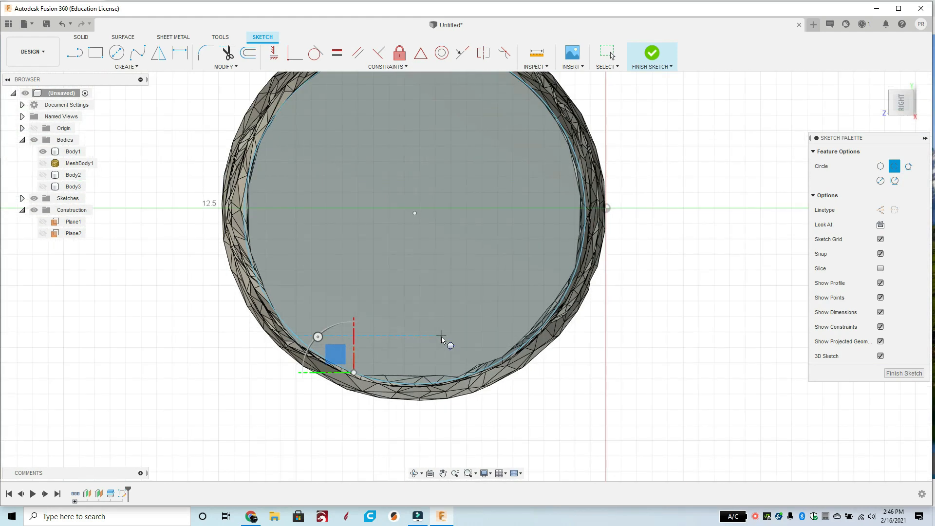
scroll(441, 339, down, 2)
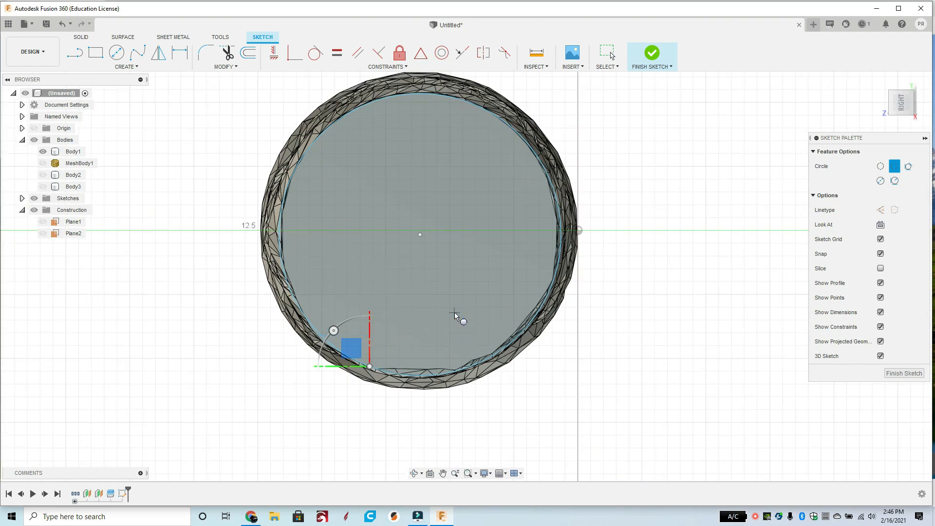
Measure the diameter of the circle traced around the cut face.
click(421, 235)
click(540, 57)
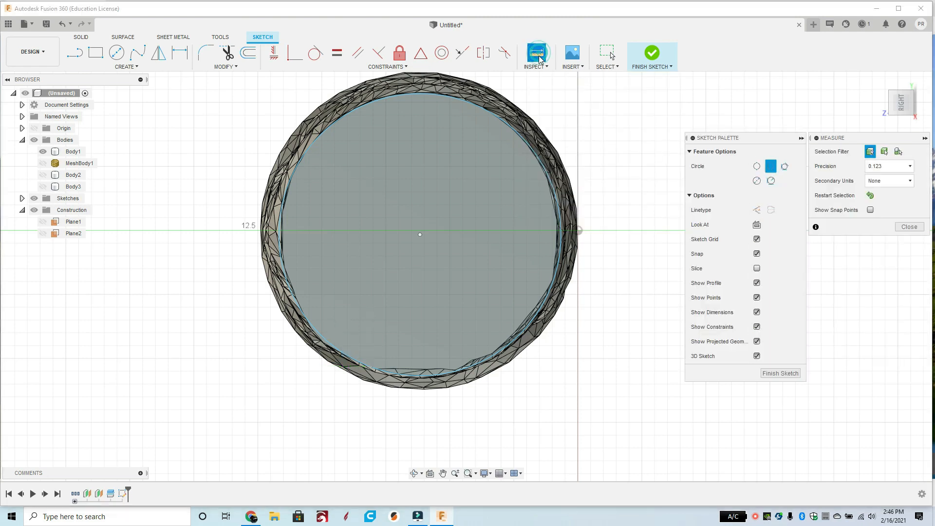
click(445, 98)
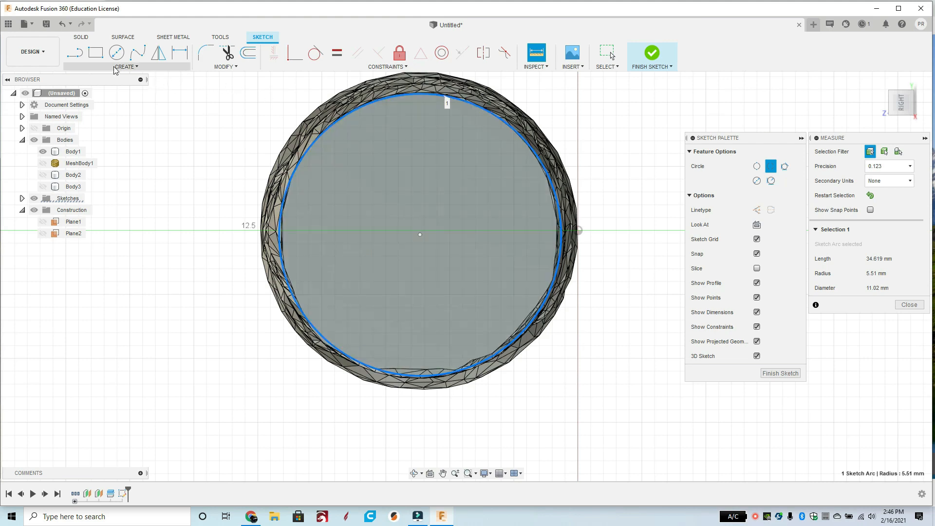
click(909, 304)
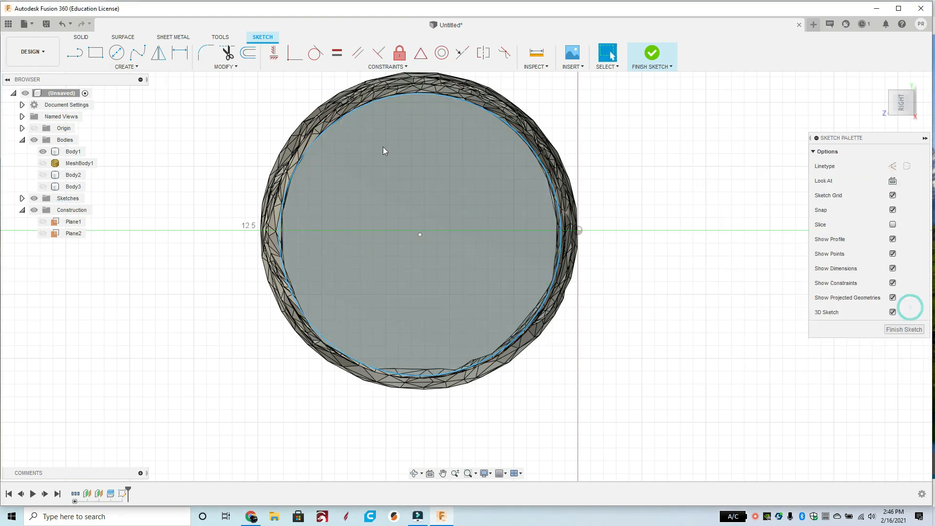
Sketch an 8 mm diameter circle from the centre point of the traced circle.
click(117, 54)
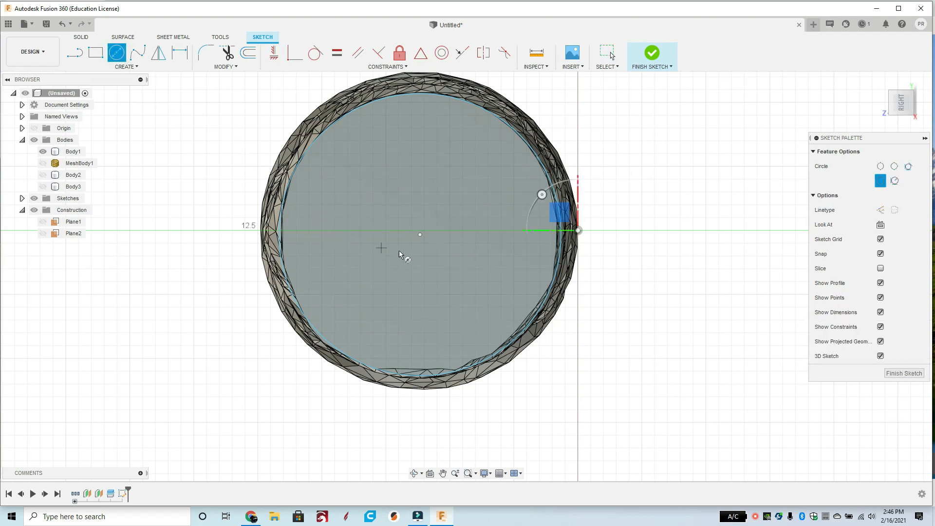
click(420, 236)
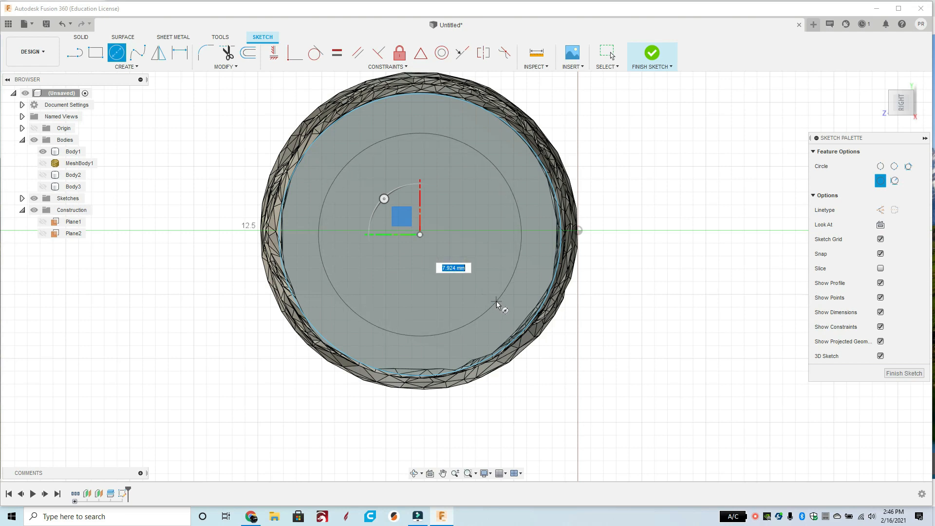
text(7.5)
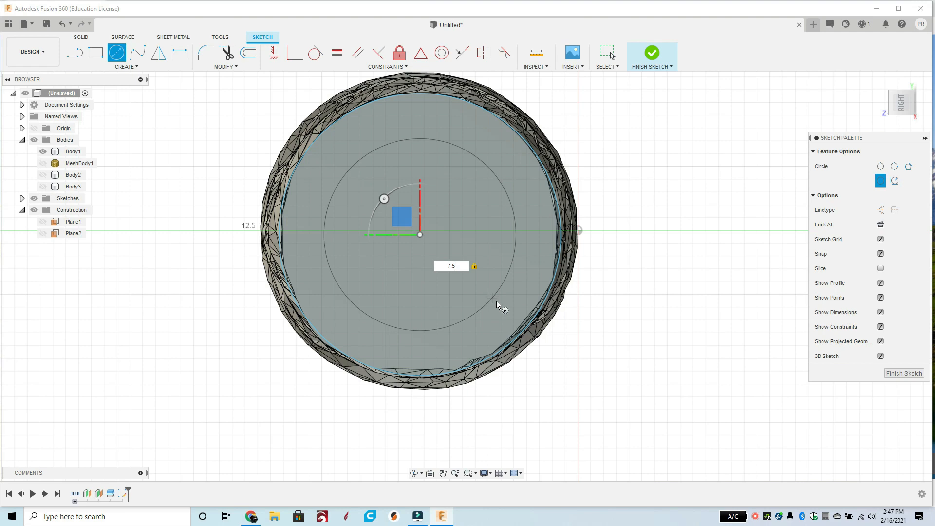
key(BackSpace)
key(BackSpace)
key(BackSpace)
text(8)
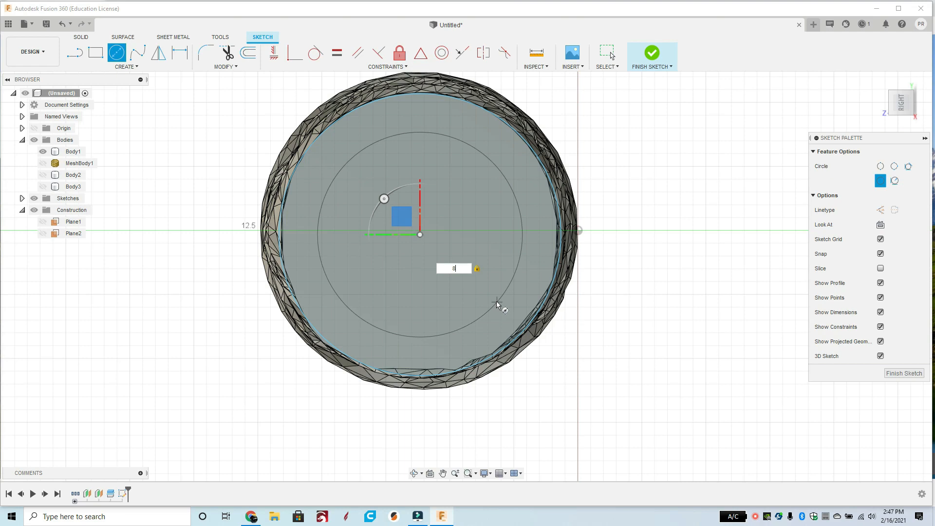
key(Return)
key(Escape)
Extrude the 8 mm circle 10 mm outward from the cut face, joined to the handle section as a connecting peg.
scroll(560, 309, down, 2)
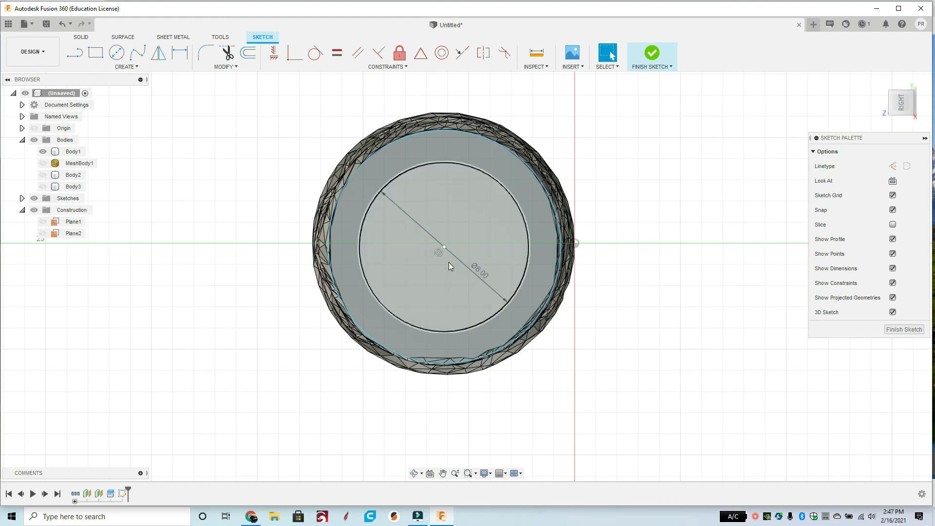
scroll(449, 263, down, 2)
mouse_move(449, 266)
shift+middle_down()
mouse_move(495, 270)
mouse_move(482, 265)
mouse_move(490, 253)
mouse_move(487, 263)
mouse_move(455, 255)
mouse_move(463, 268)
mouse_move(454, 267)
shift+middle_up()
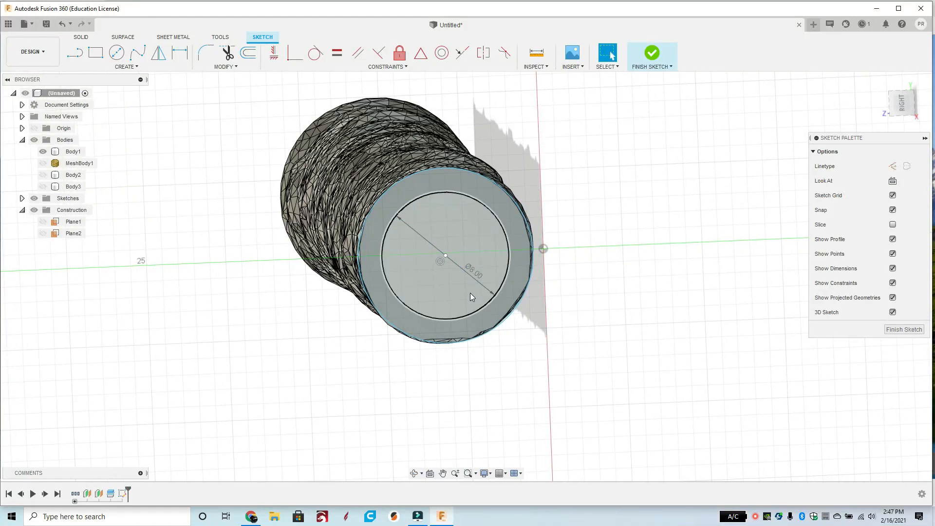
key(e)
click(471, 264)
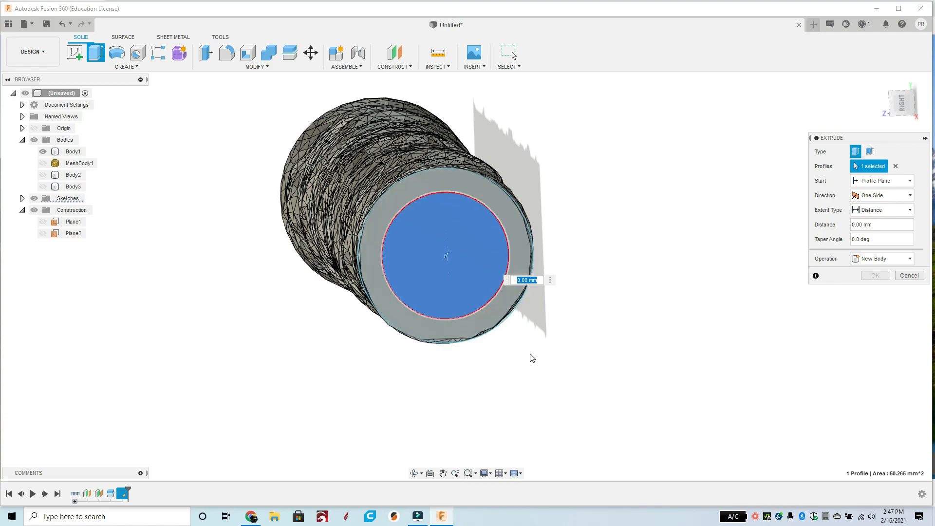
shift+middle_drag(500, 343, 473, 319)
text(10)
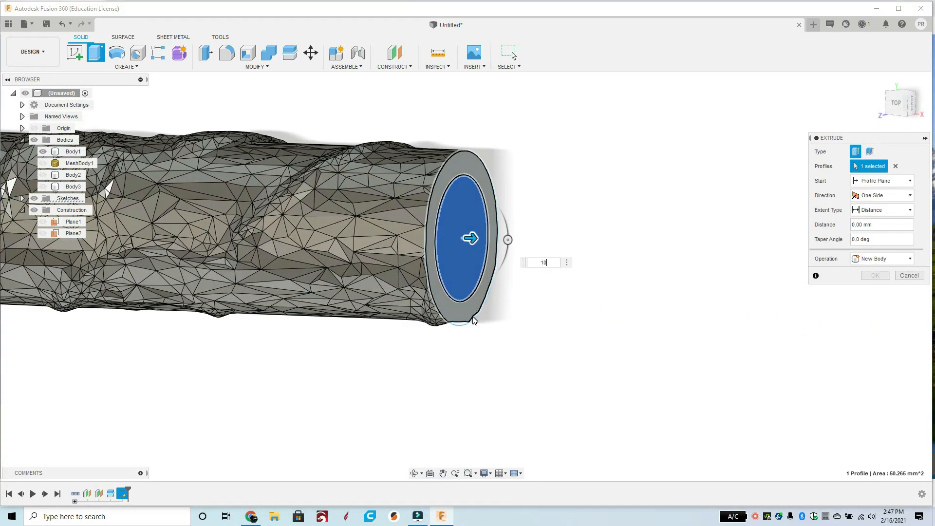
key(Return)
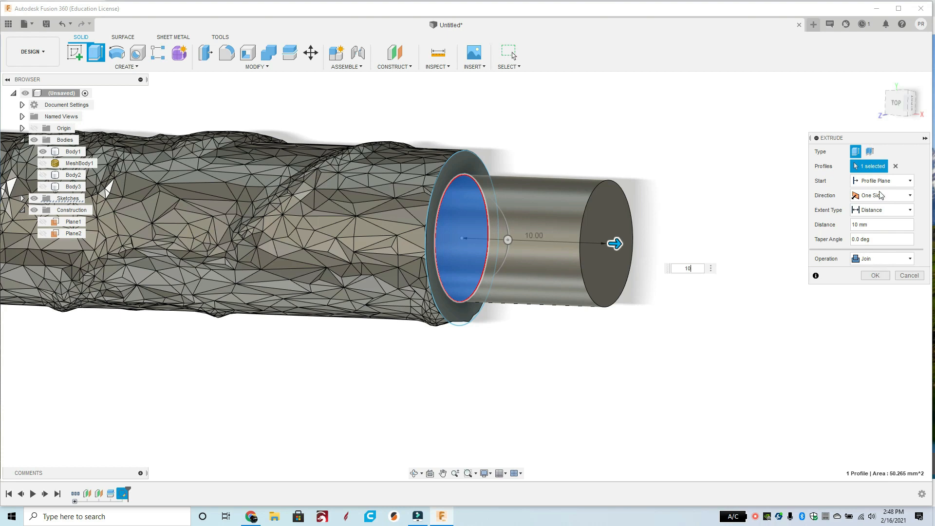
click(880, 276)
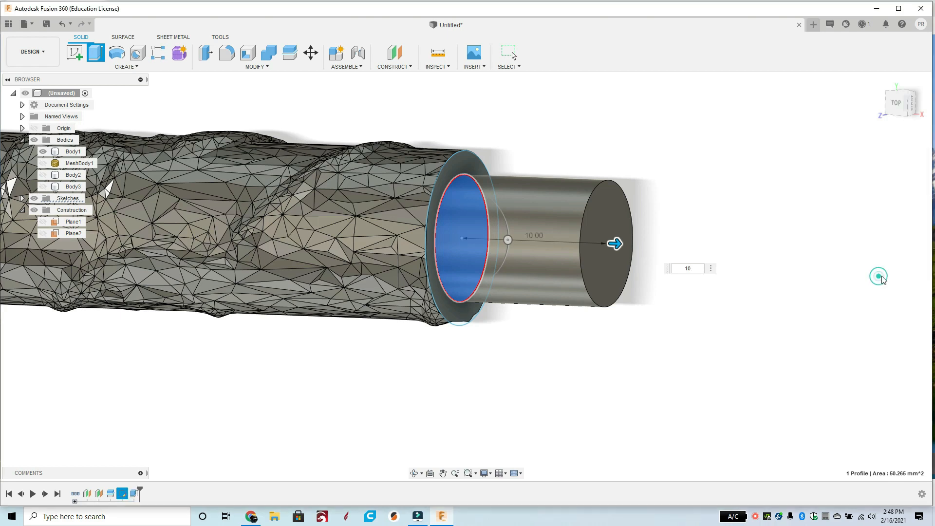
scroll(667, 327, down, 2)
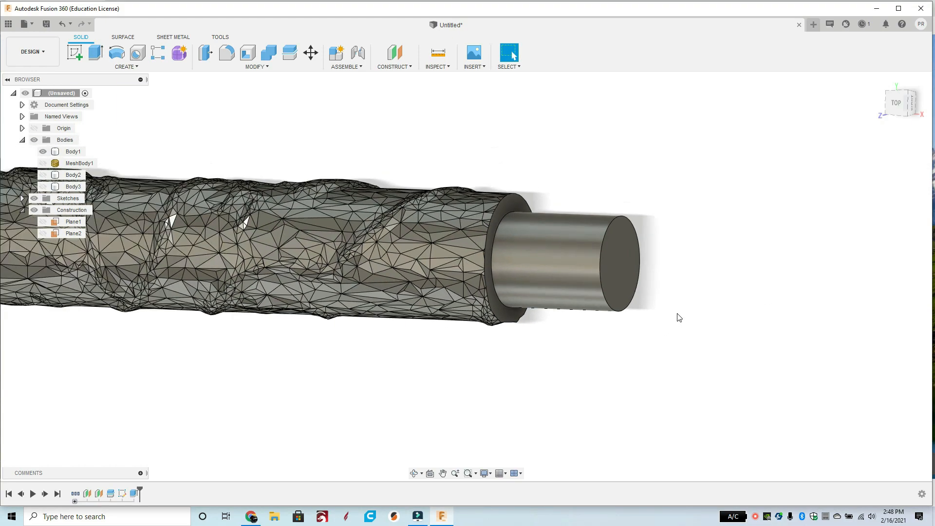
mouse_move(734, 293)
shift+middle_down()
mouse_move(754, 293)
mouse_move(702, 290)
mouse_move(745, 296)
shift+middle_up()
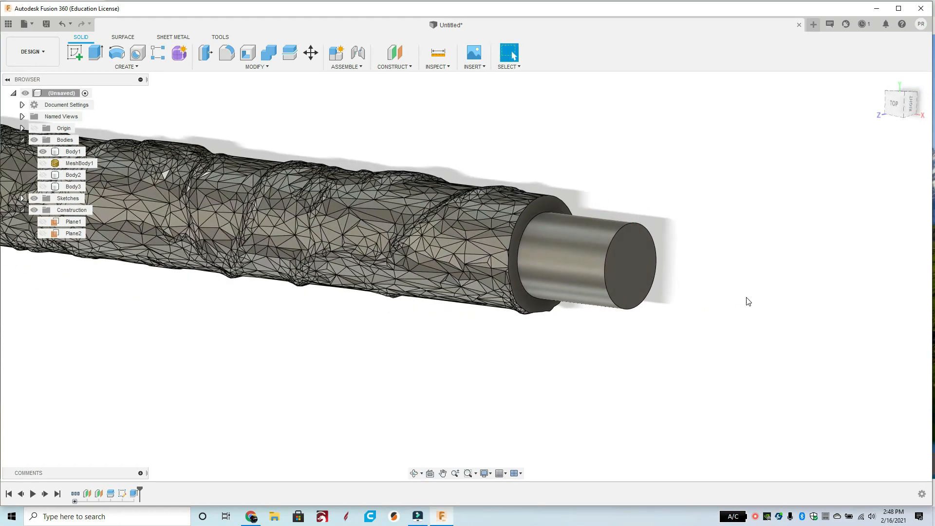
Round the outer end edge of the connecting peg with a 2 mm fillet.
scroll(712, 305, down, 2)
scroll(701, 307, down, 1)
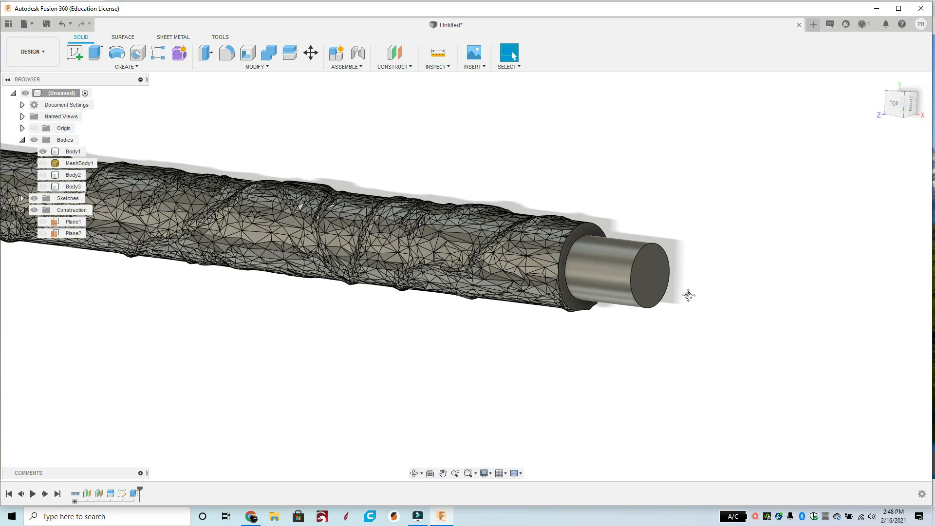
middle_drag(688, 294, 591, 295)
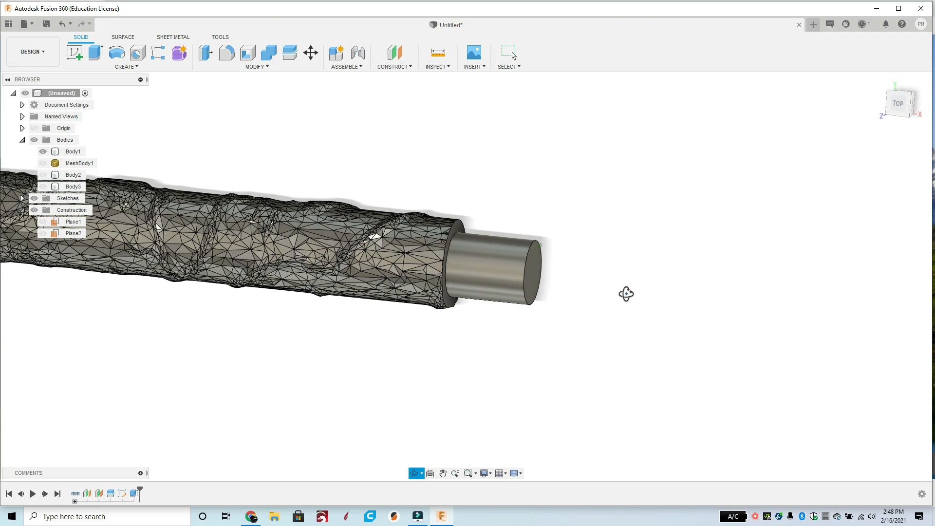
drag(625, 293, 603, 290)
key(Escape)
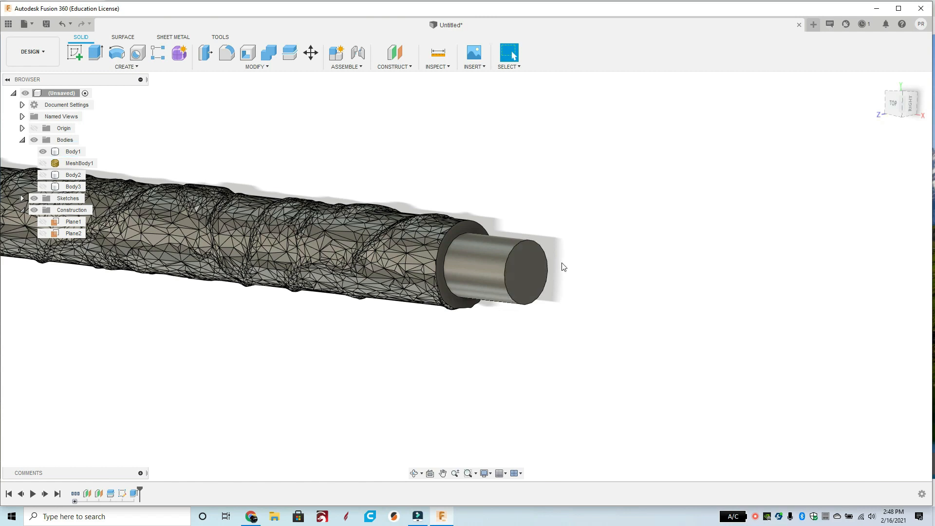
key(f)
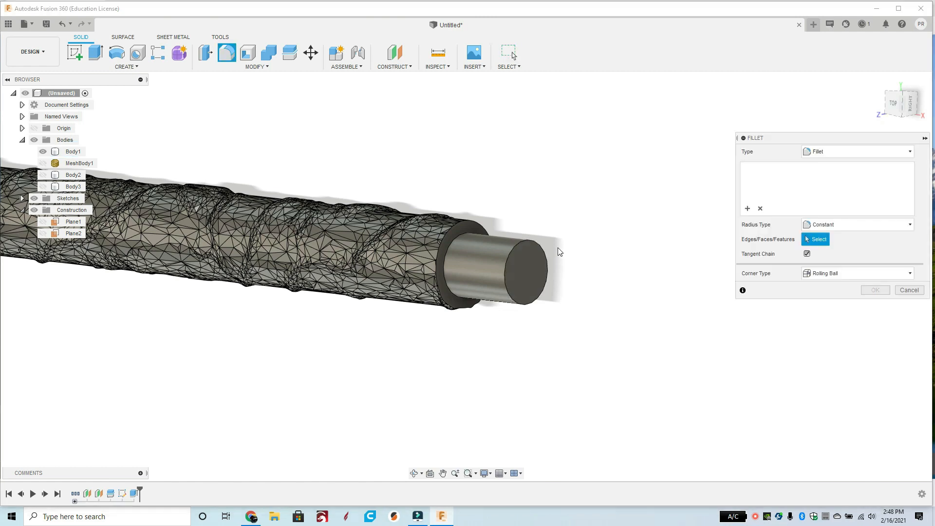
click(519, 243)
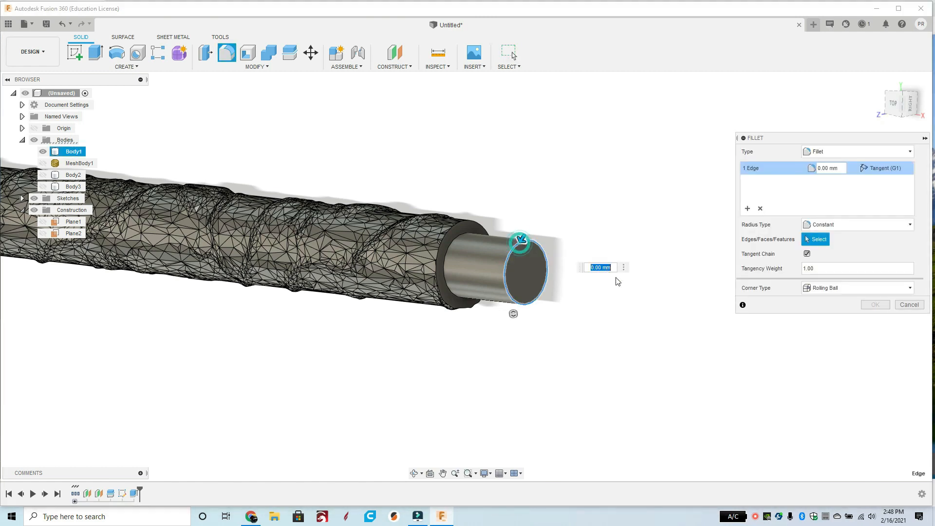
scroll(523, 263, up, 1)
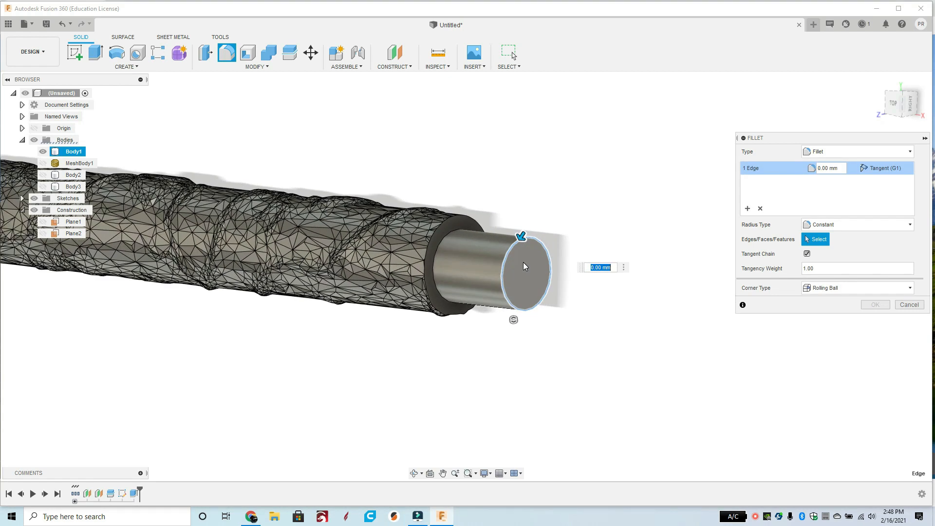
text(2)
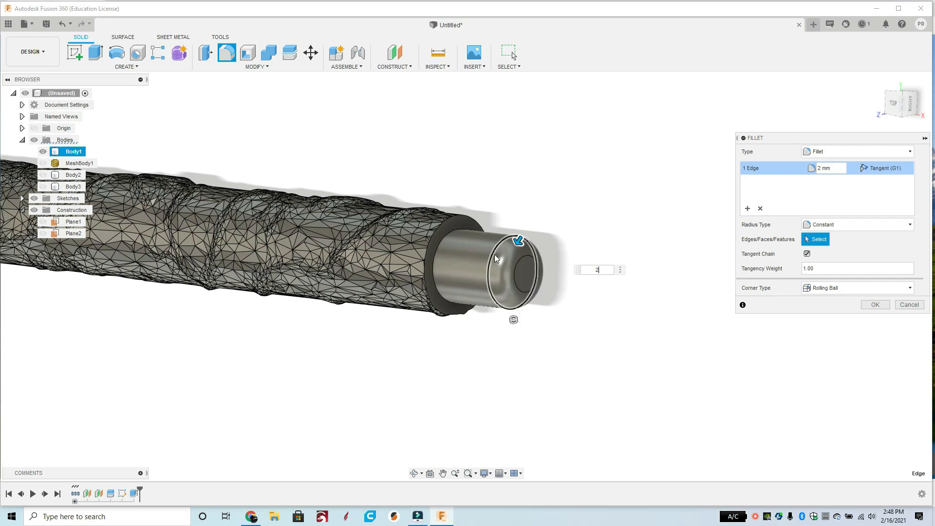
shift+middle_drag(570, 294, 593, 298)
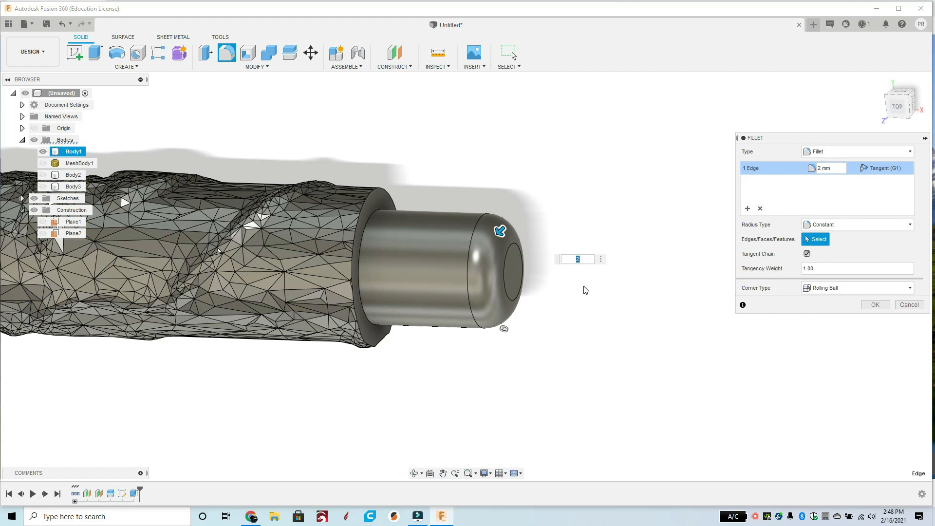
click(874, 305)
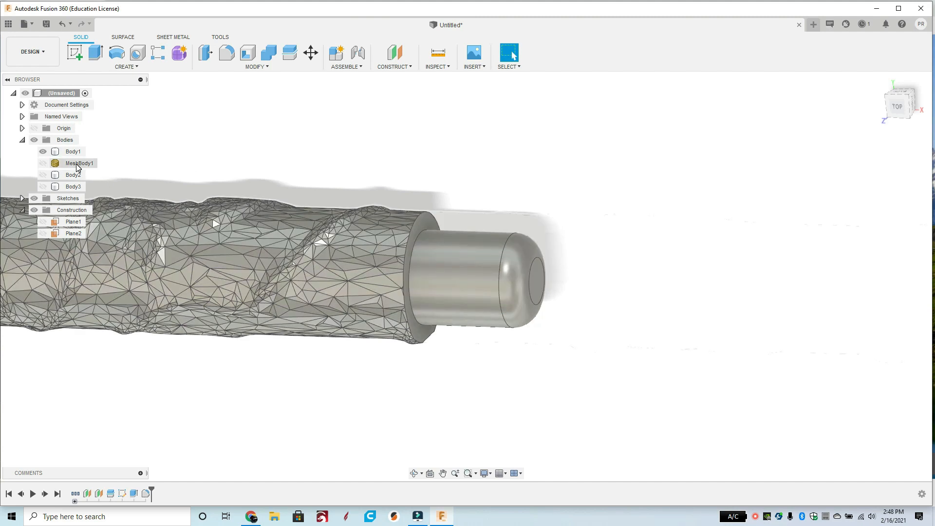
Hide the handle section and show only the middle section of the wand.
click(43, 153)
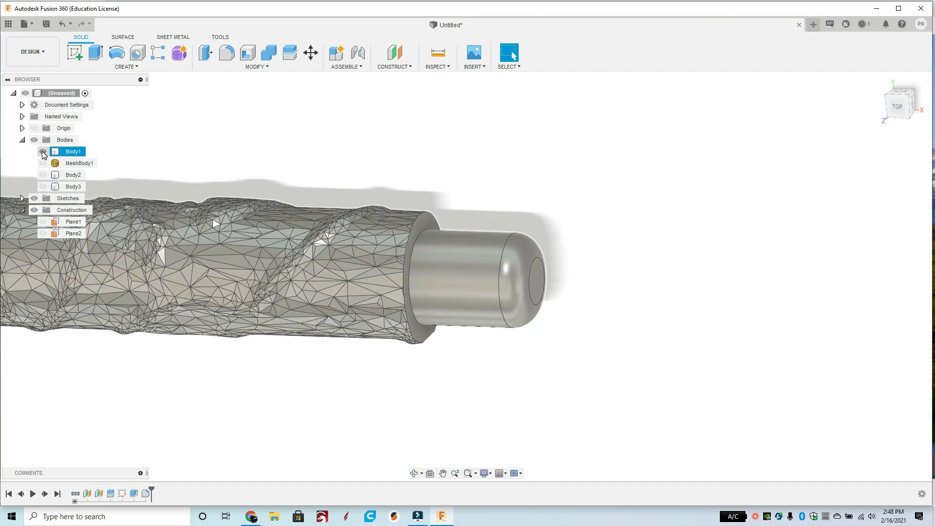
click(43, 152)
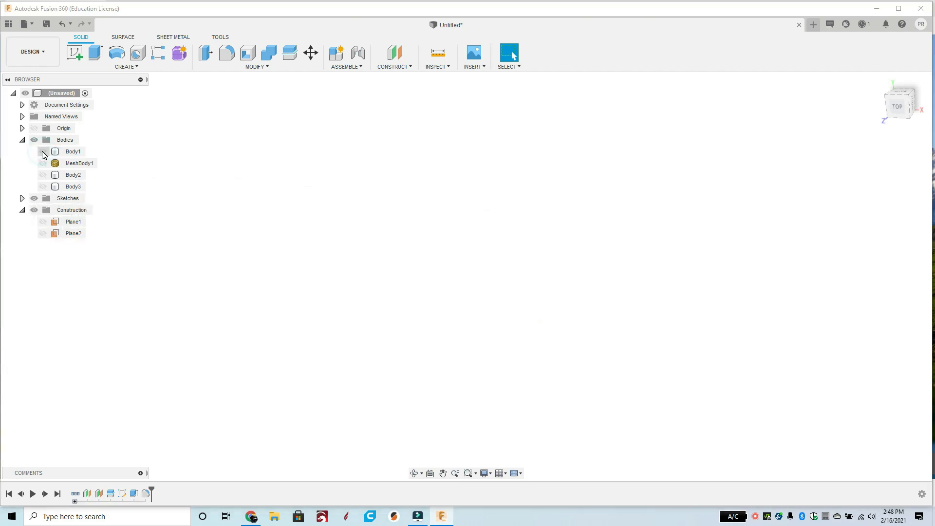
click(42, 175)
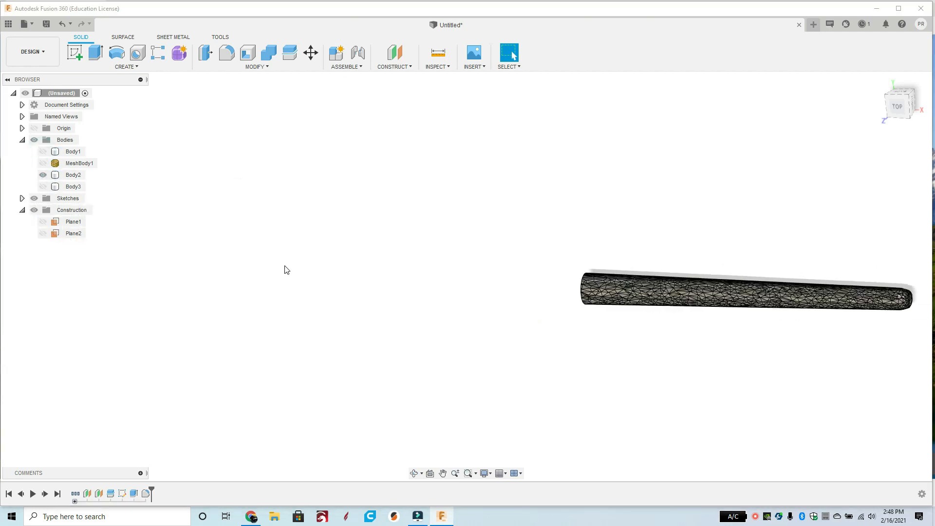
click(43, 175)
click(42, 186)
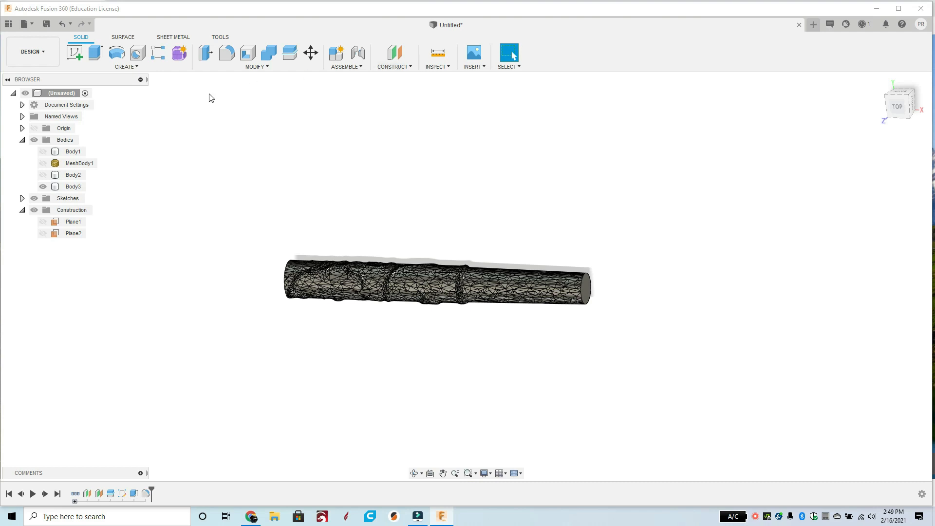
Show the peg sketch and compare its two circles with the middle section's matching cut face.
click(22, 198)
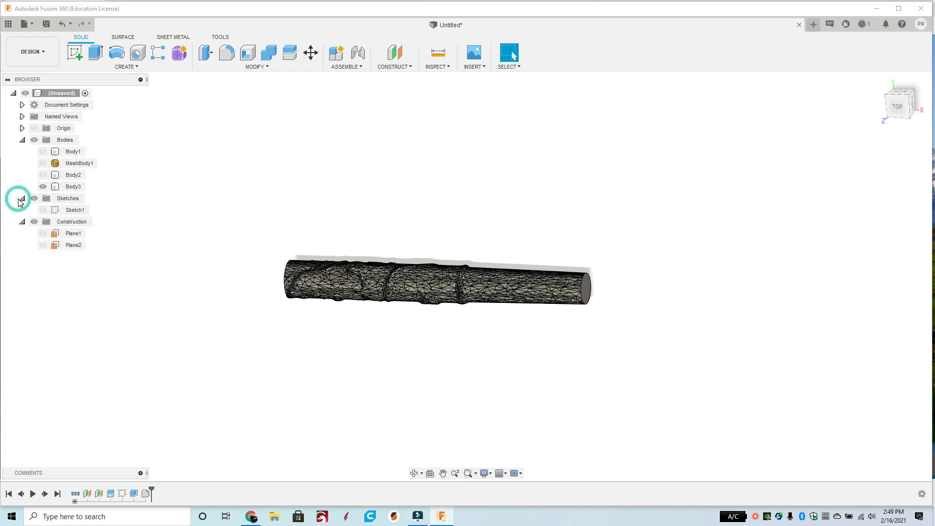
click(42, 210)
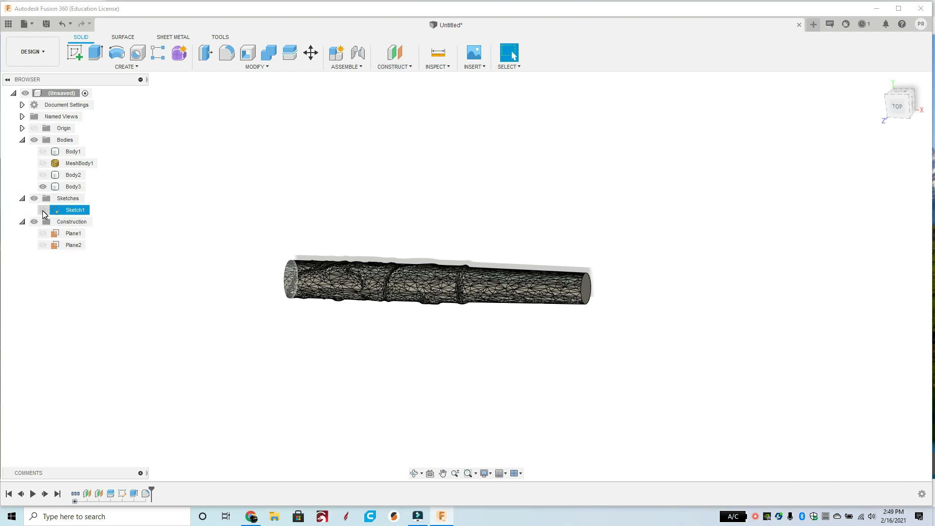
click(43, 210)
shift+middle_drag(293, 298, 399, 309)
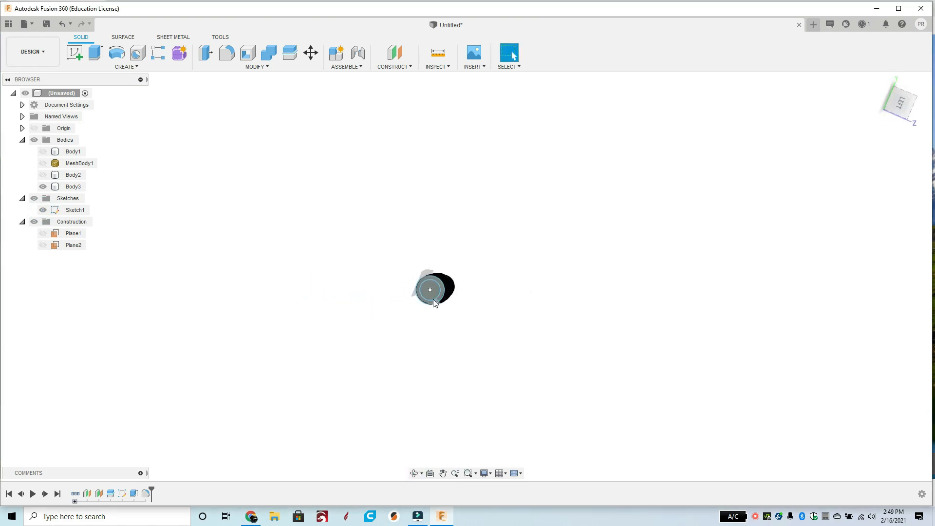
scroll(434, 297, up, 2)
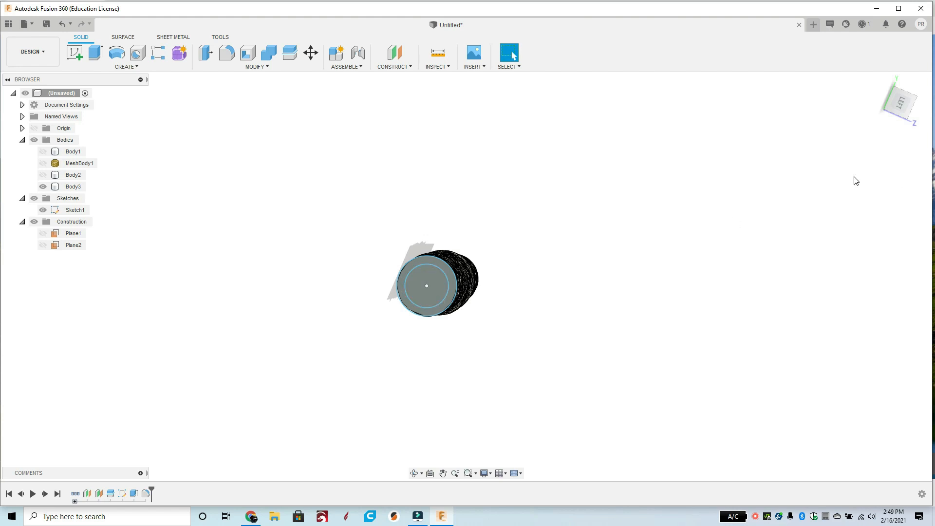
click(900, 103)
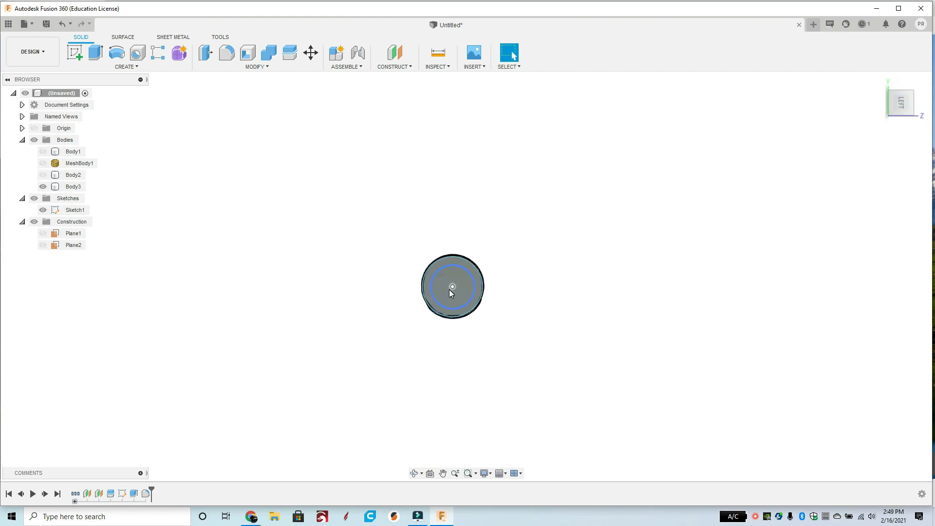
scroll(462, 290, up, 4)
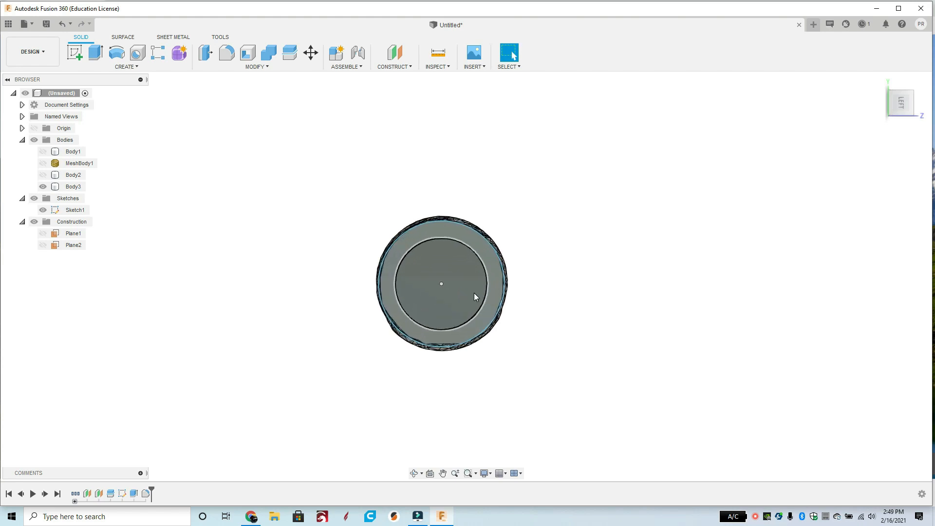
mouse_move(649, 276)
shift+middle_down()
mouse_move(633, 273)
mouse_move(632, 281)
shift+middle_up()
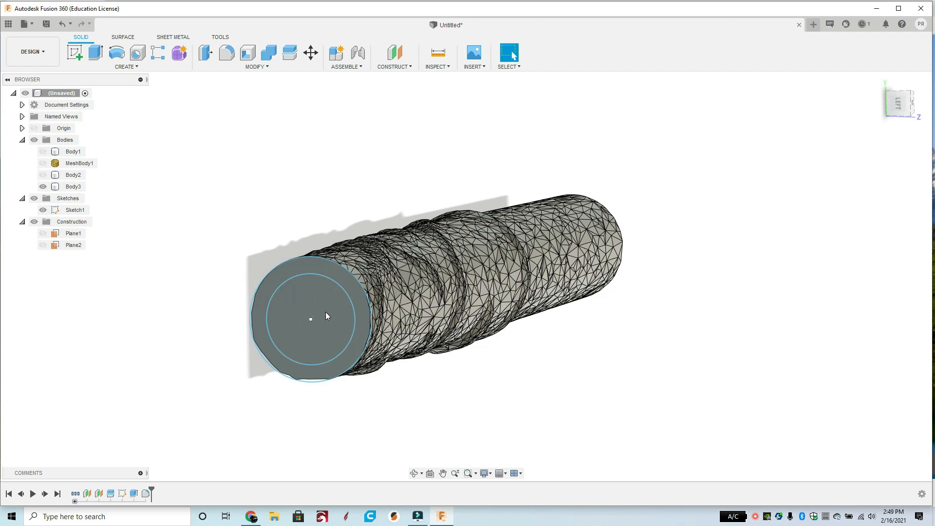
shift+middle_drag(325, 312, 346, 312)
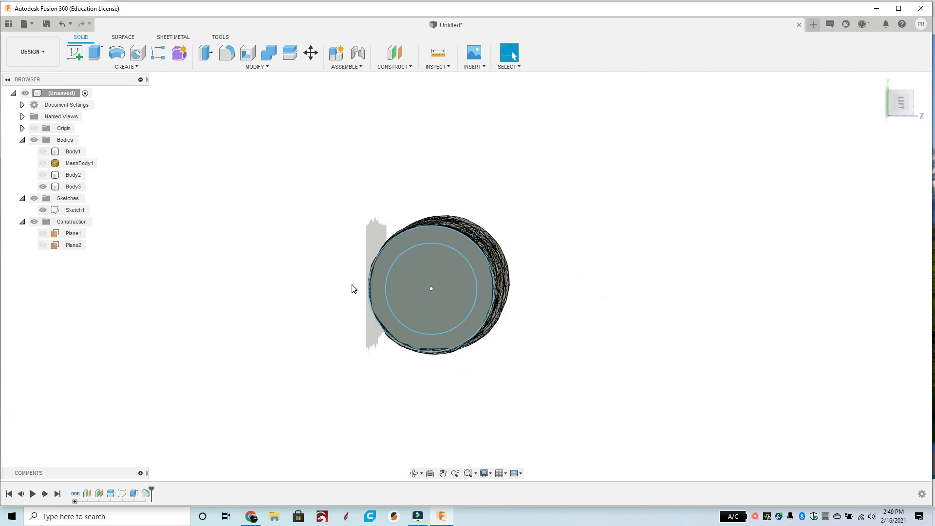
key(o)
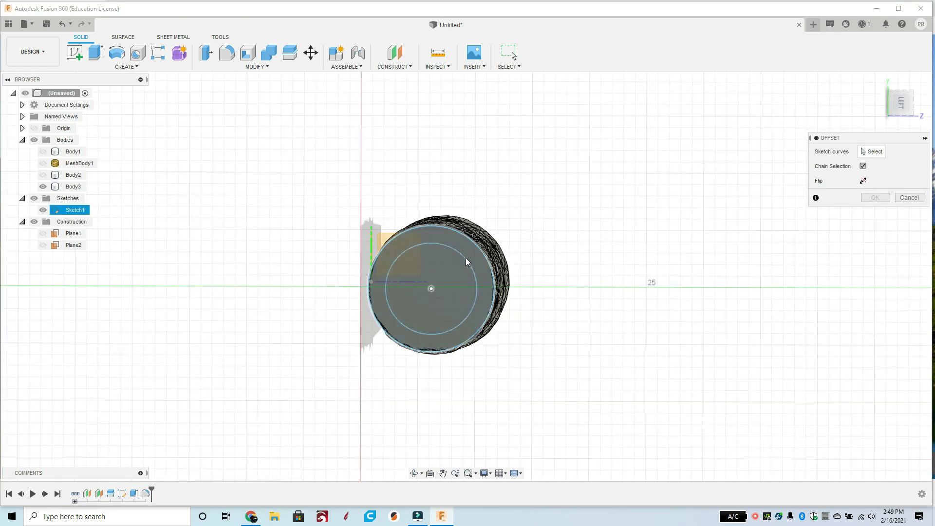
scroll(466, 263, up, 3)
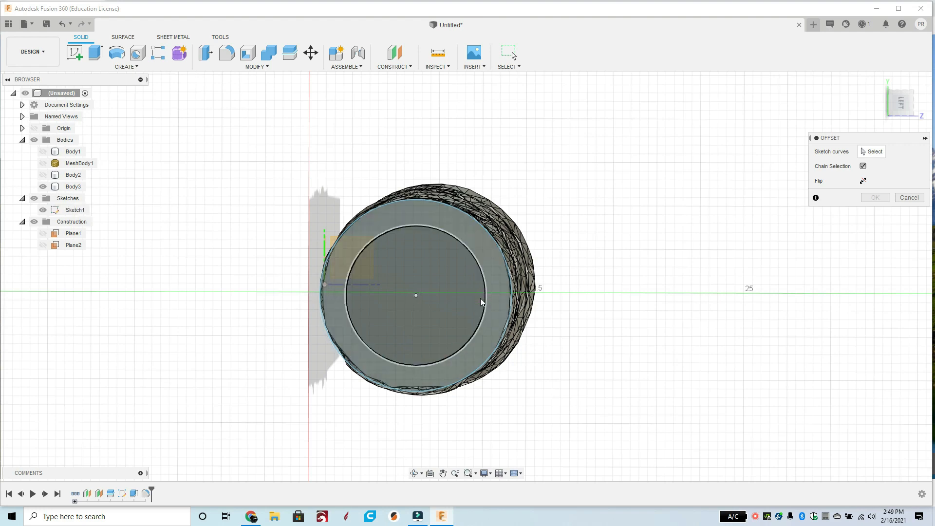
scroll(480, 298, down, 1)
scroll(480, 298, up, 3)
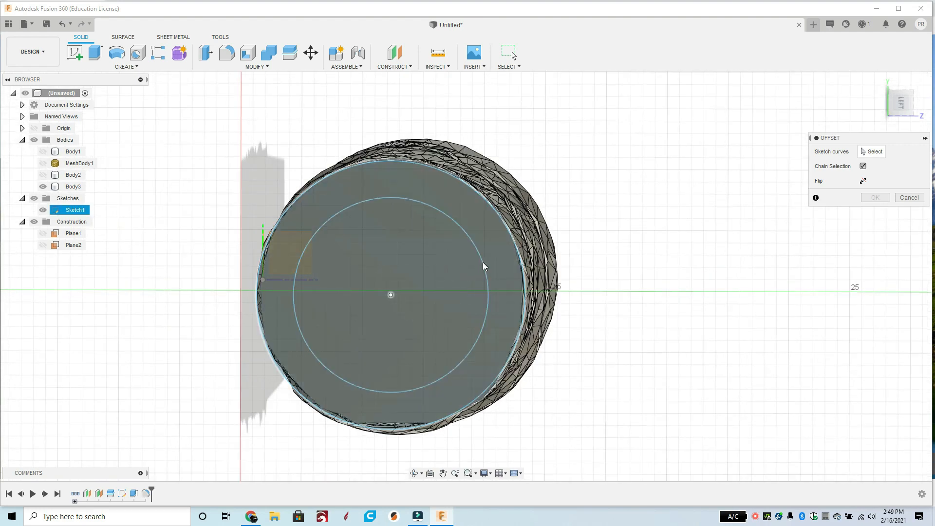
shift+middle_drag(486, 265, 141, 231)
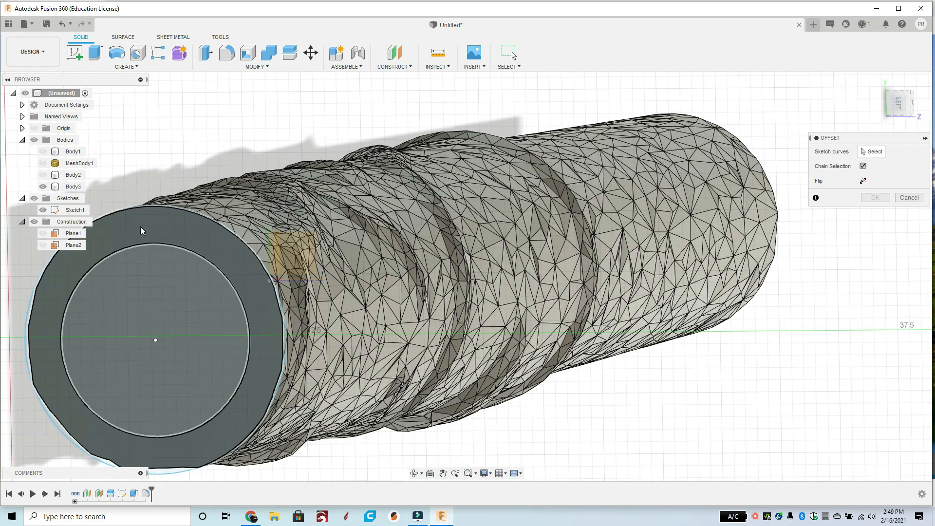
Hide the middle section so only the peg sketch is displayed, and cancel the pending sketch offset.
click(43, 186)
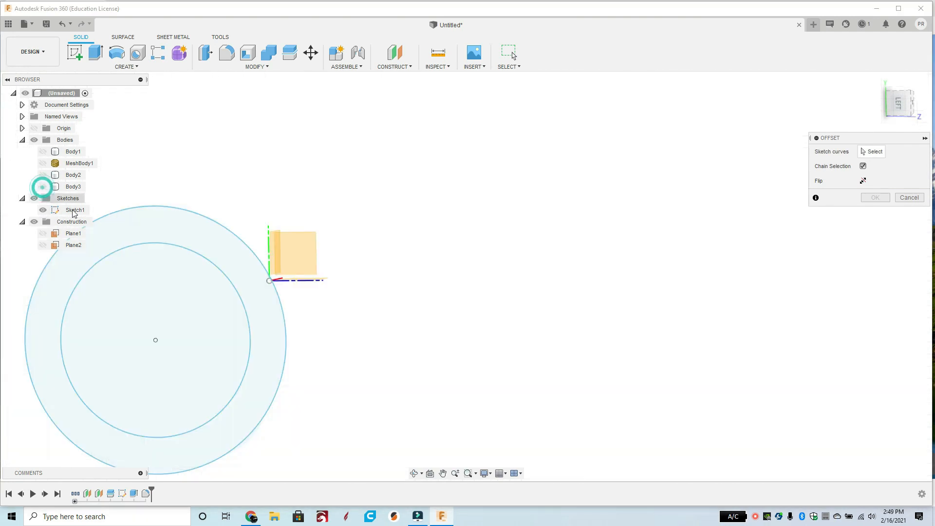
click(74, 211)
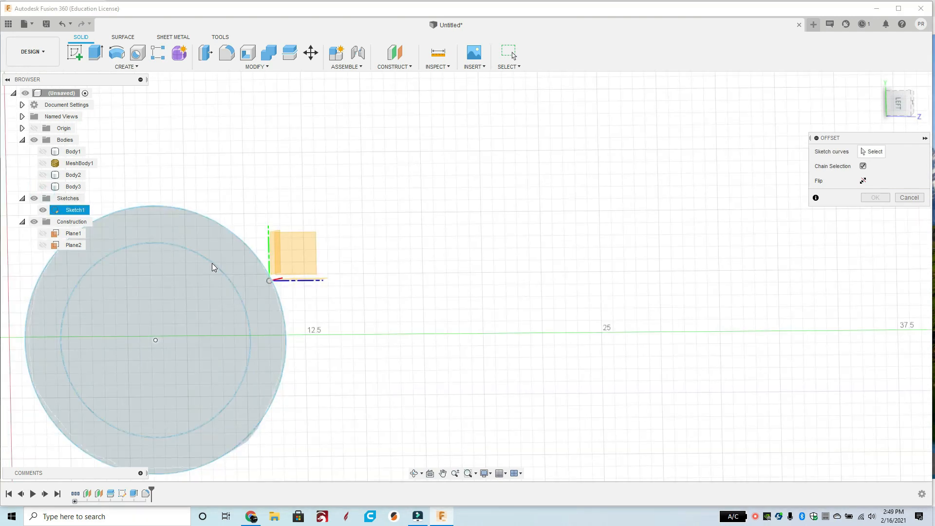
shift+middle_drag(220, 270, 221, 274)
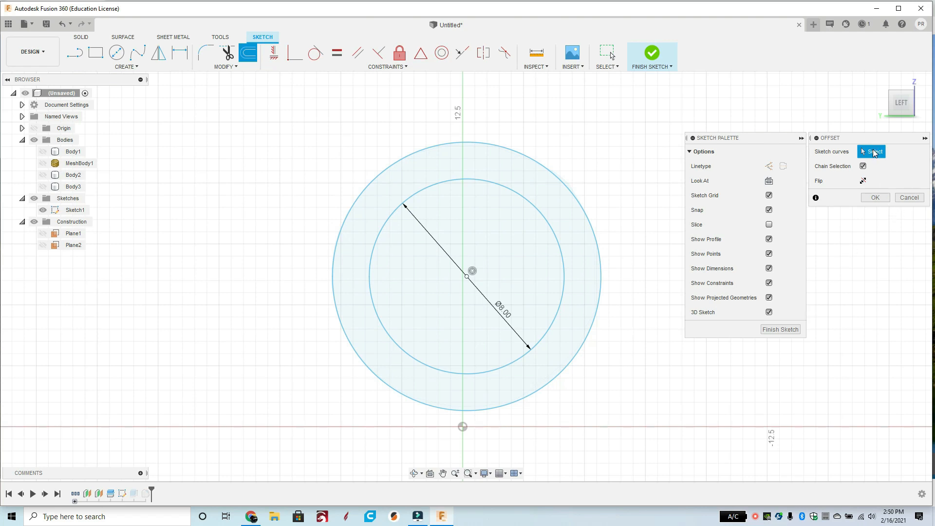
click(909, 197)
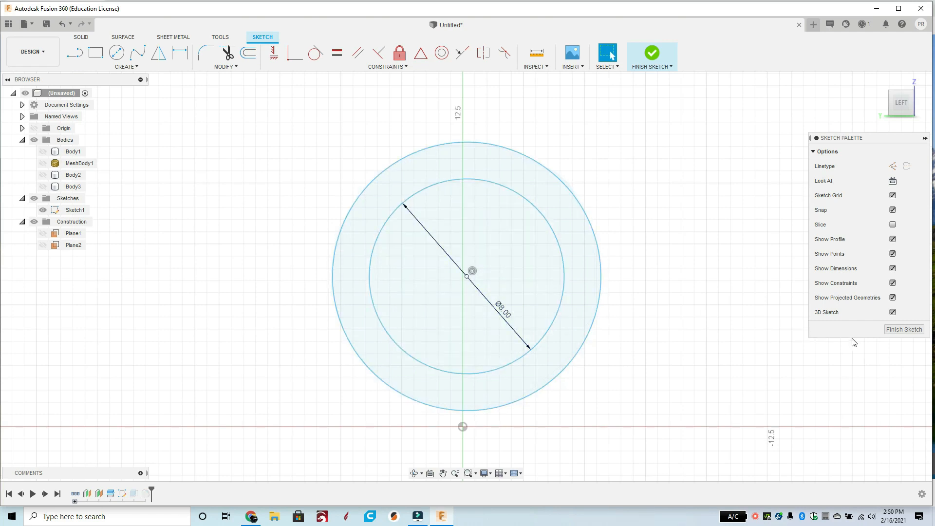
click(902, 333)
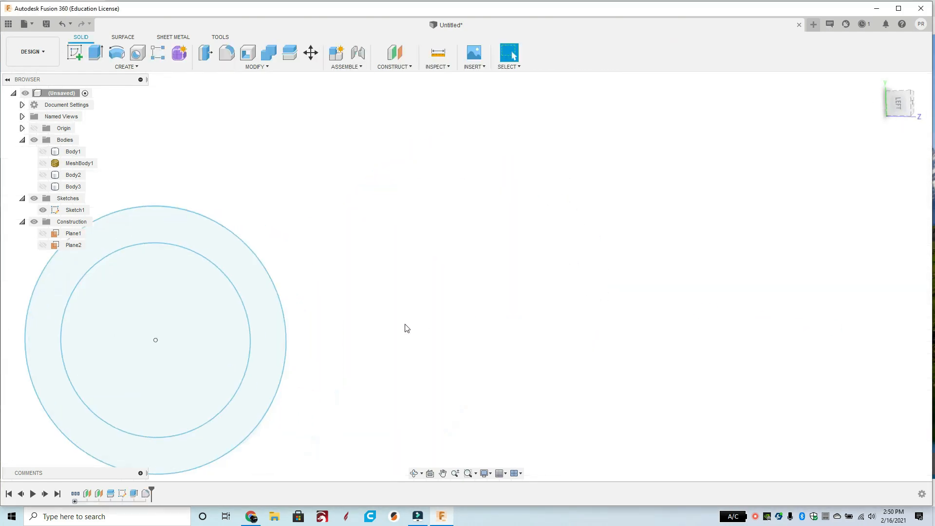
Edit the peg sketch to add an 8.2 mm diameter circle concentric with the 8 mm circle, and finish the sketch.
middle_drag(405, 327, 476, 308)
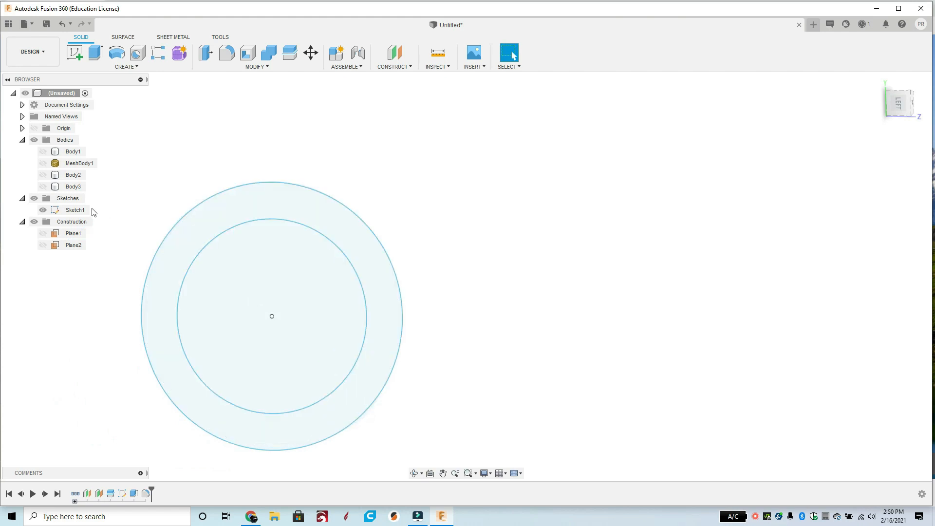
click(82, 211)
right_click(82, 212)
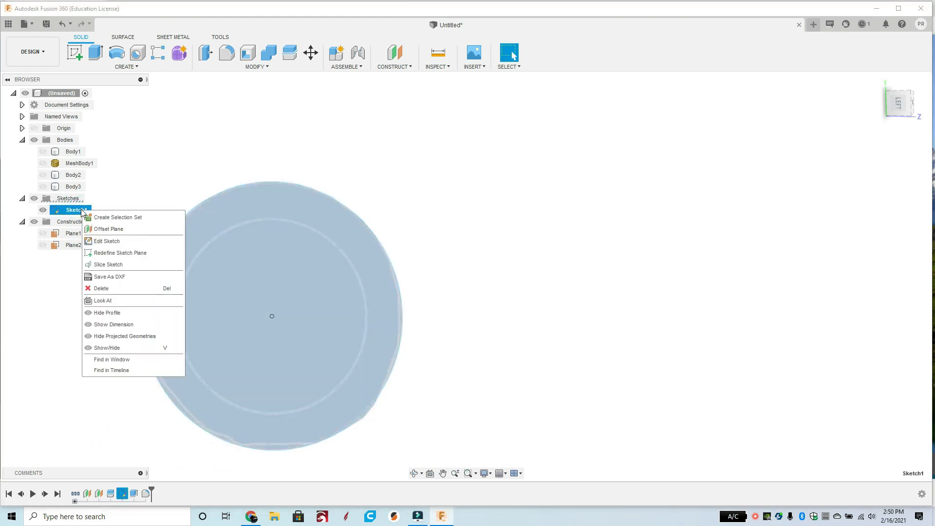
click(104, 241)
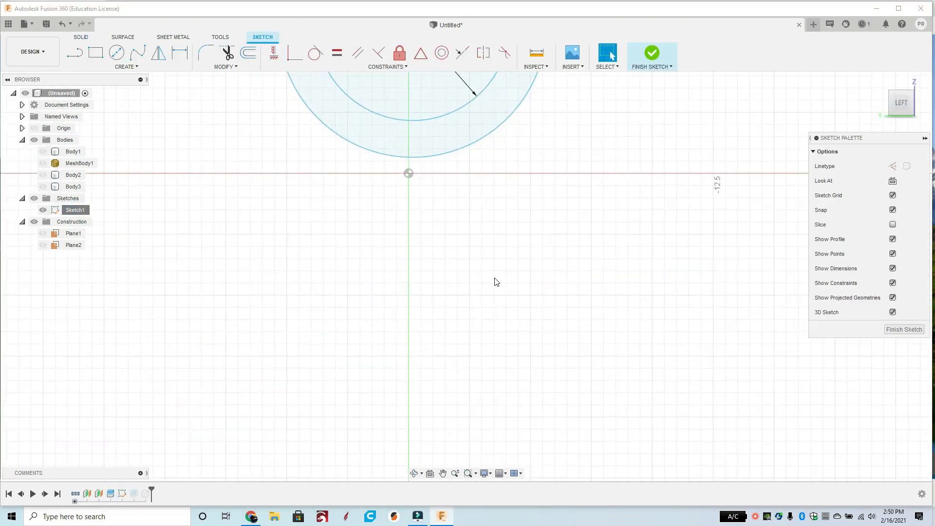
scroll(474, 233, up, 3)
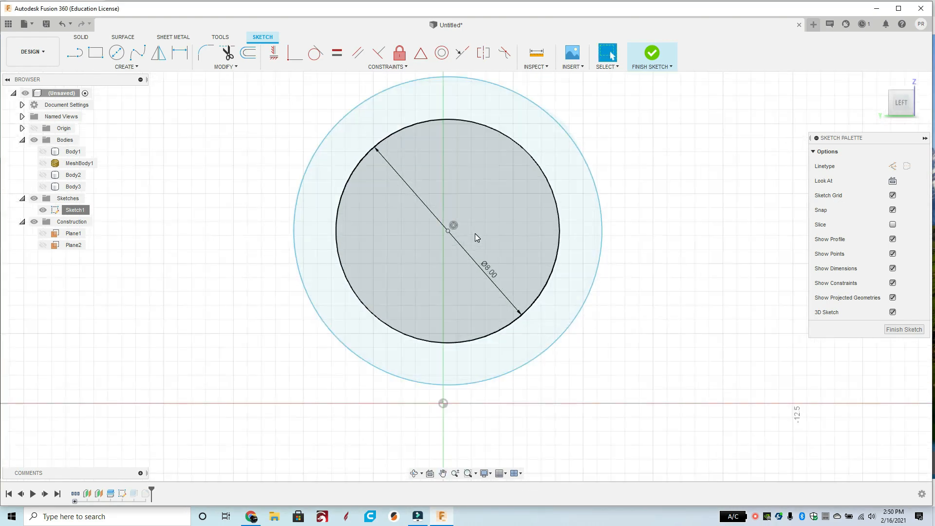
click(117, 53)
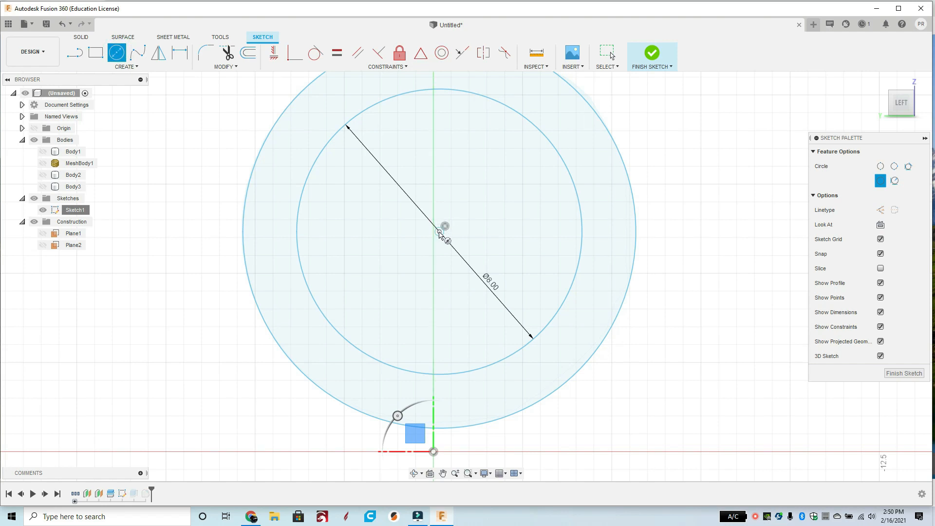
click(440, 232)
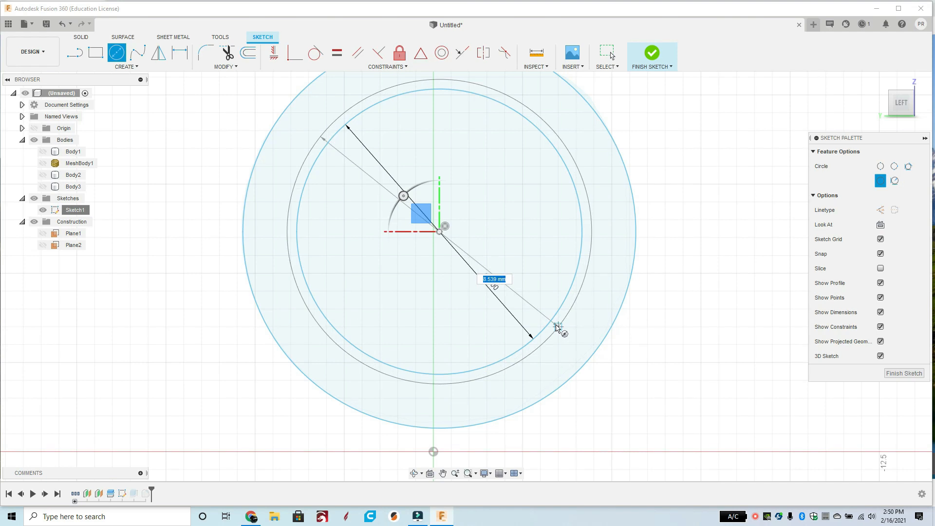
text(8.2)
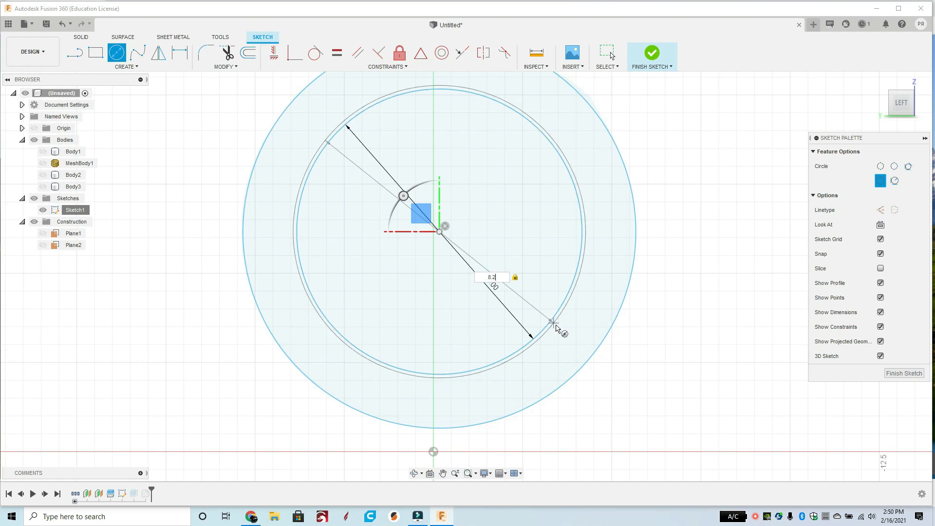
key(Return)
key(Escape)
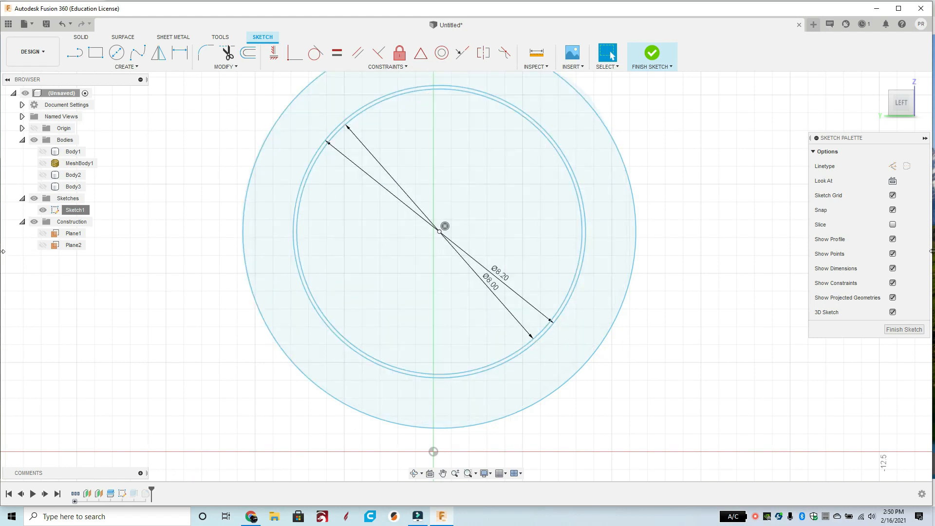
click(903, 330)
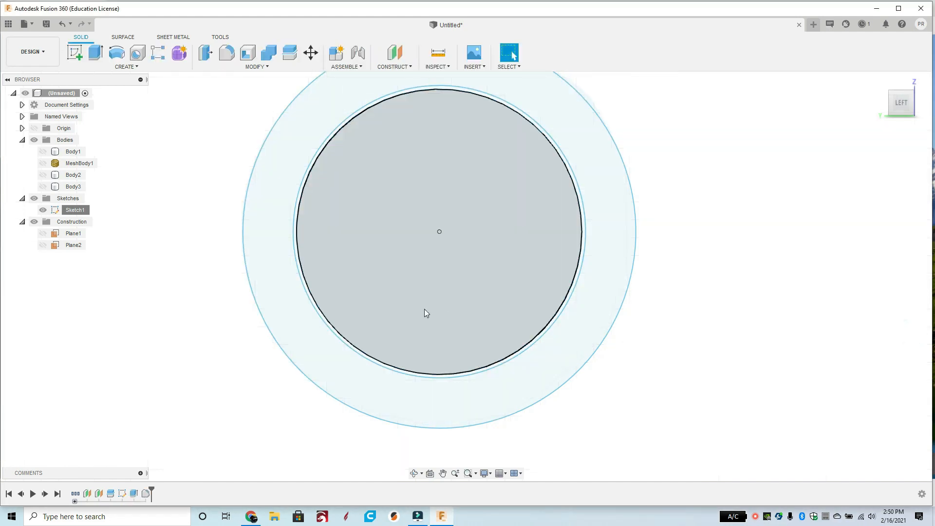
Show the middle section of the wand again and view its peg-side cut face square-on.
click(43, 187)
scroll(375, 307, down, 2)
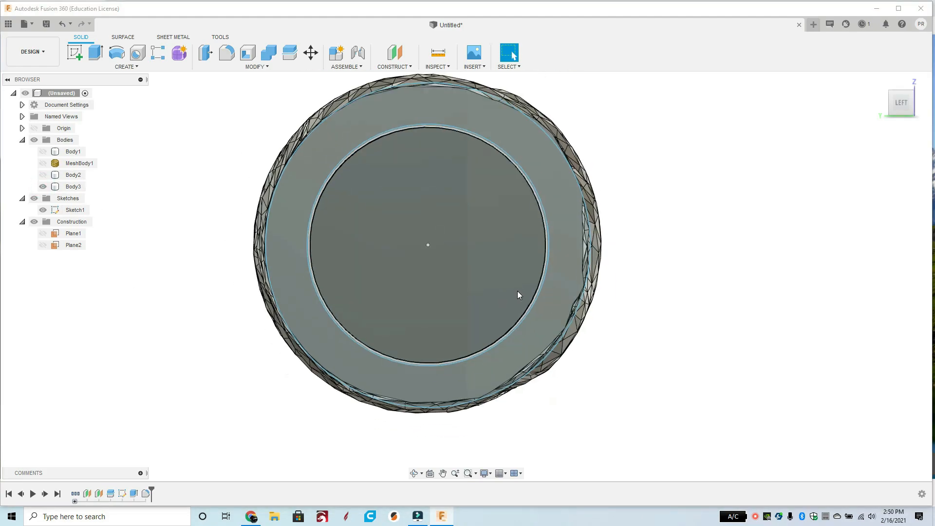
shift+middle_drag(627, 295, 604, 302)
scroll(604, 302, down, 5)
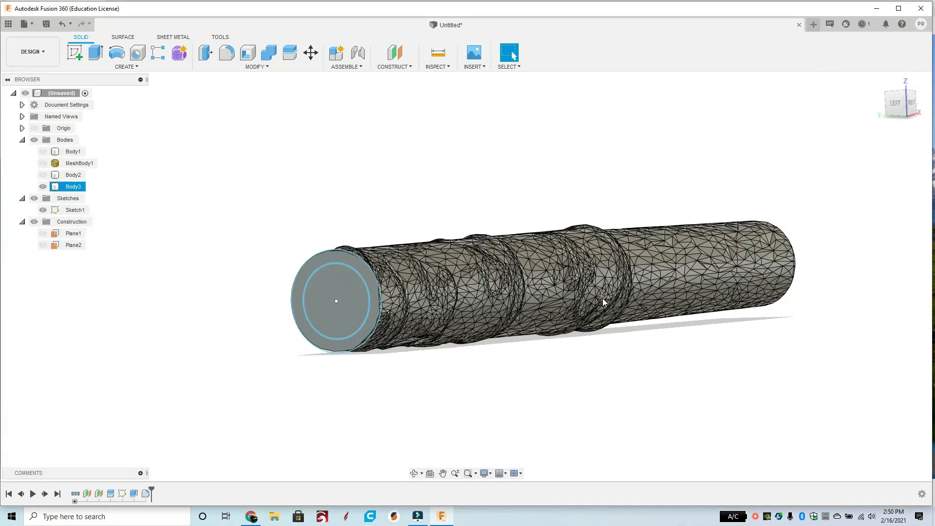
middle_drag(448, 313, 457, 313)
click(895, 104)
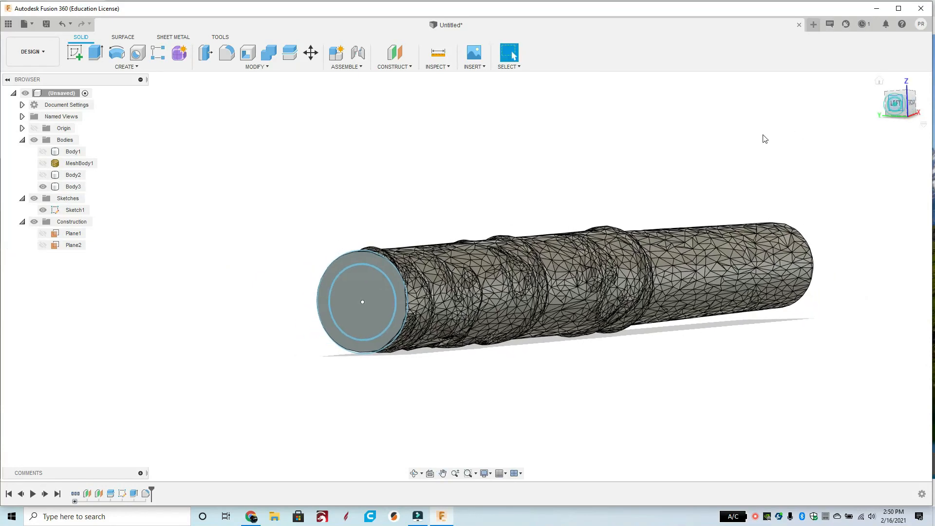
middle_drag(653, 319, 389, 360)
scroll(420, 352, up, 5)
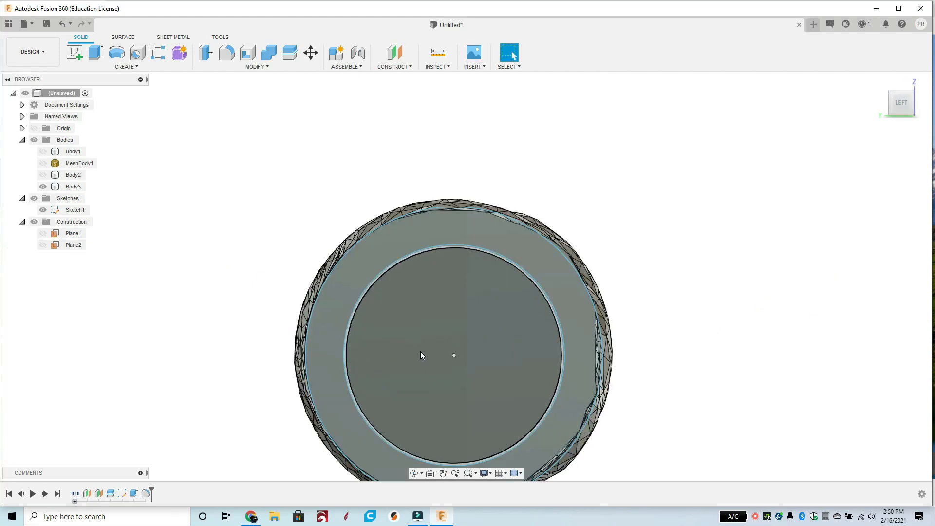
scroll(484, 356, down, 1)
middle_drag(484, 357, 470, 256)
Cut a socket 10.5 mm deep into the middle section by extruding the 8 mm circle together with its thin clearance ring.
key(e)
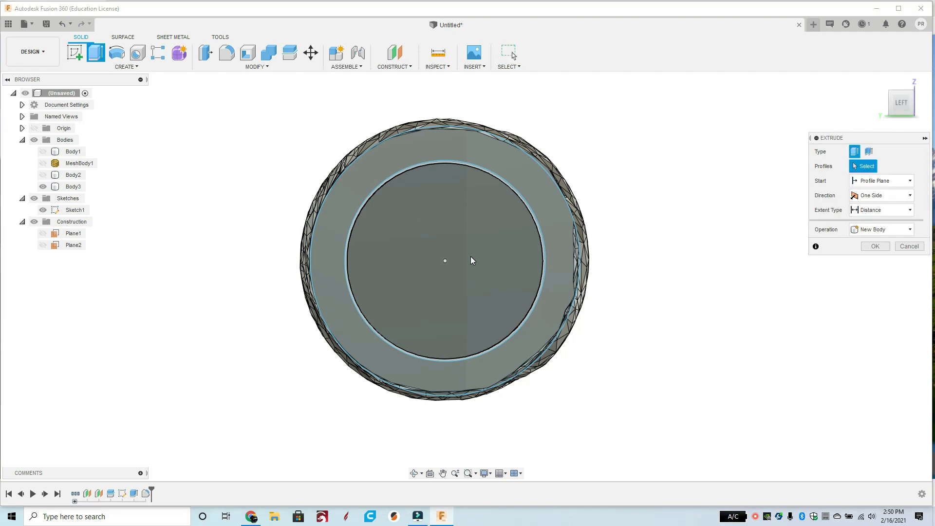
scroll(459, 173, up, 6)
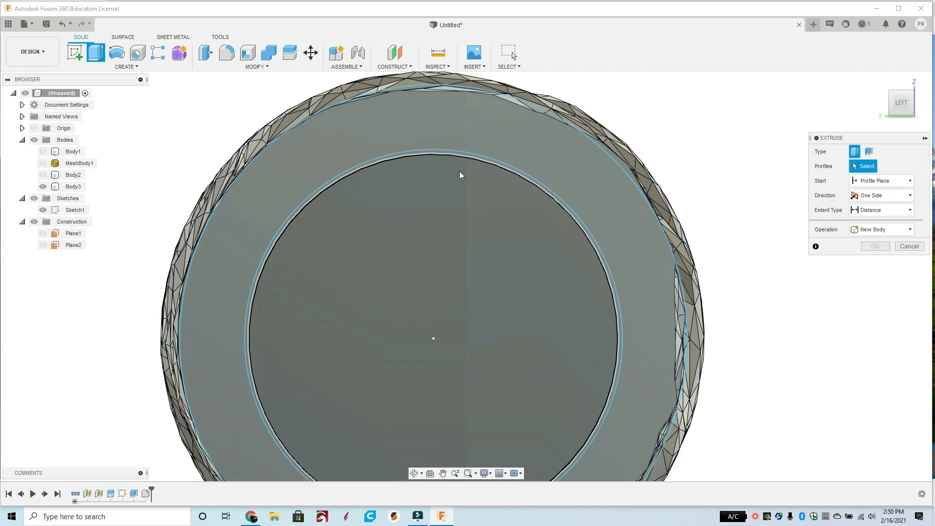
scroll(467, 185, up, 2)
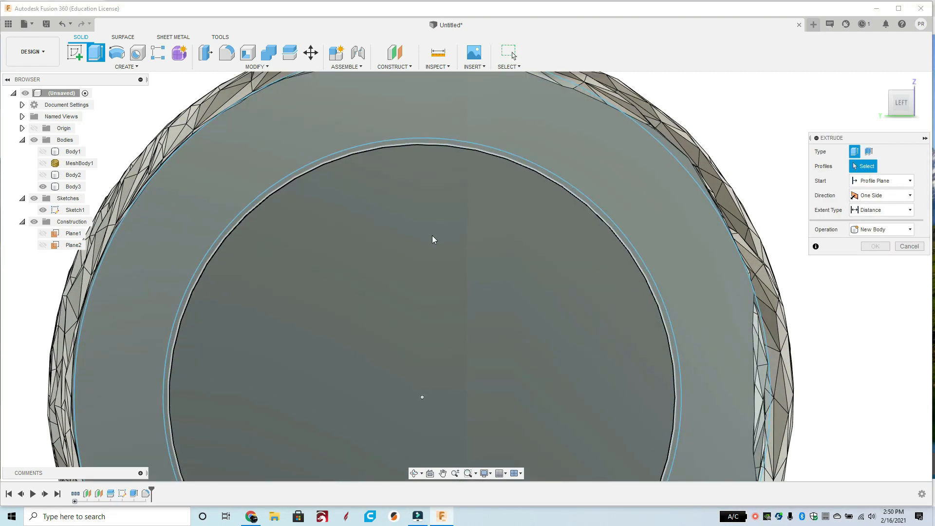
click(520, 213)
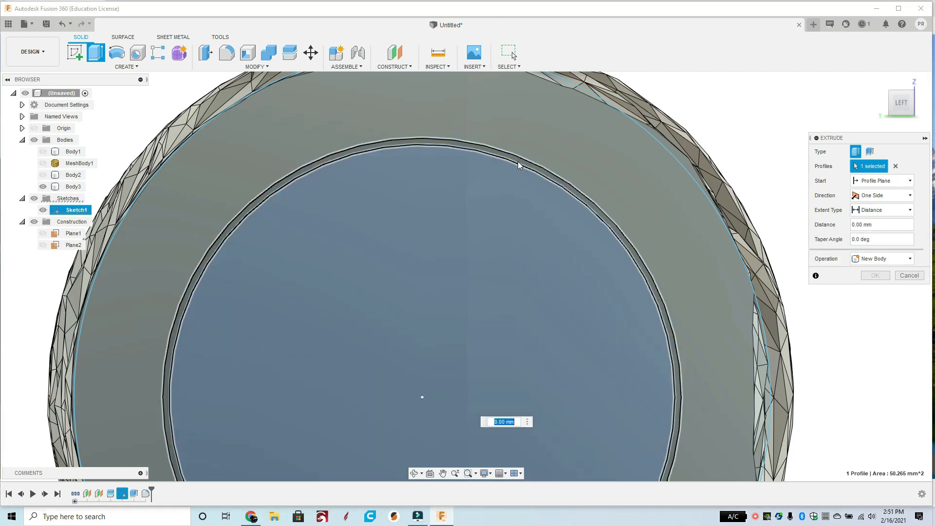
click(518, 160)
scroll(543, 204, up, 1)
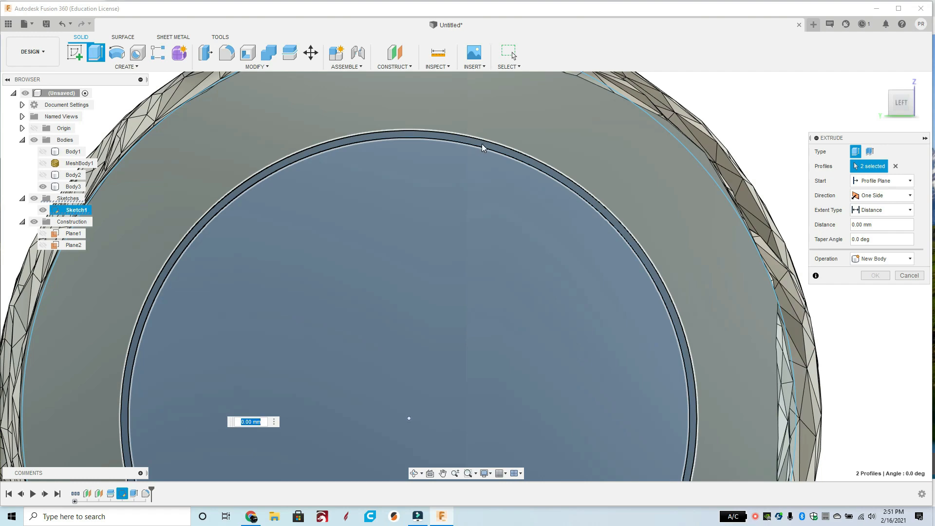
scroll(479, 241, up, 1)
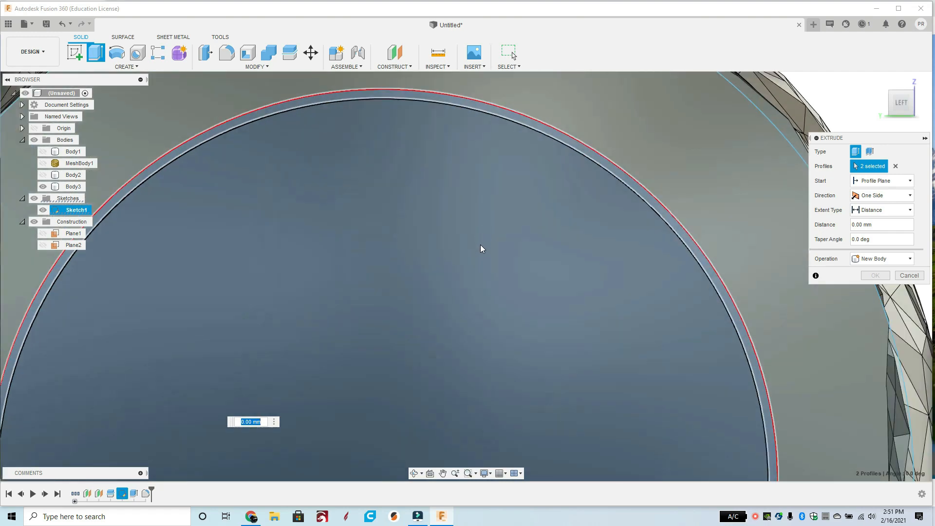
scroll(480, 244, down, 6)
middle_drag(478, 270, 480, 234)
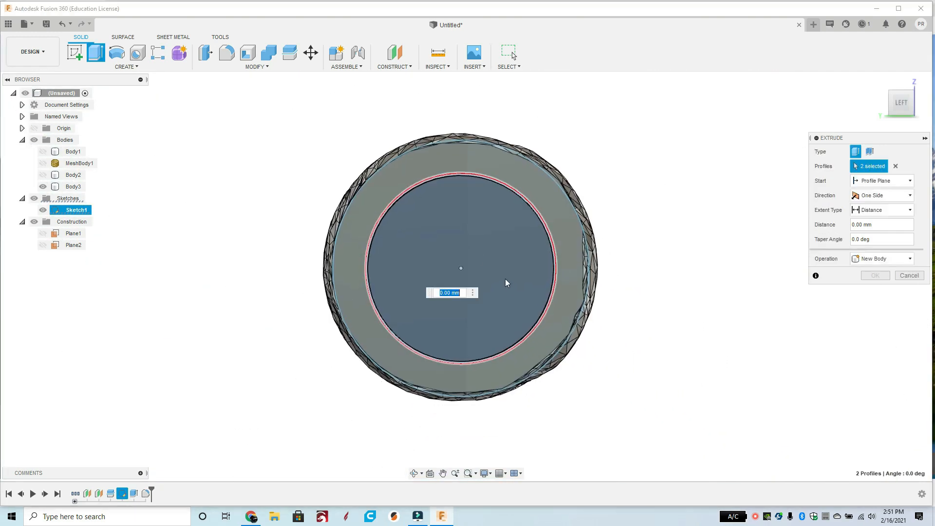
mouse_move(515, 279)
shift+middle_down()
mouse_move(494, 277)
mouse_move(488, 291)
mouse_move(461, 286)
mouse_move(533, 282)
shift+middle_up()
scroll(495, 290, down, 4)
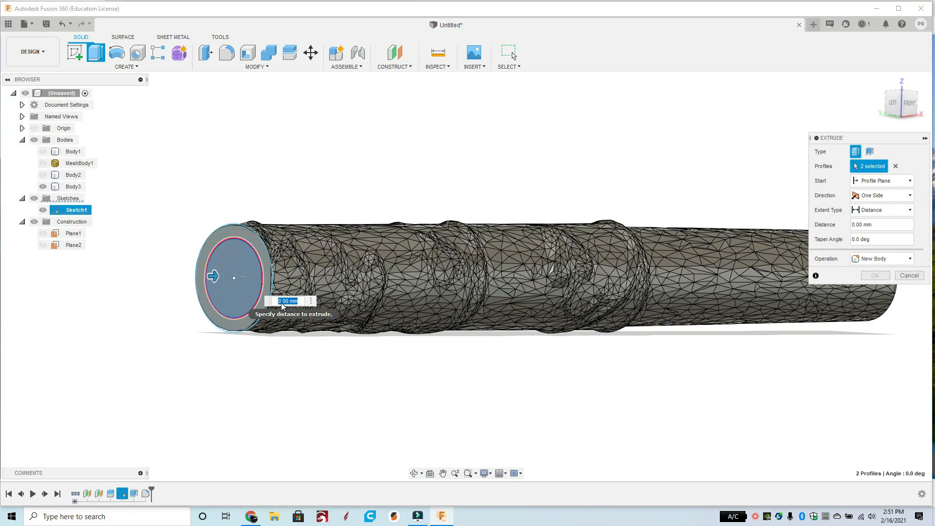
text(10)
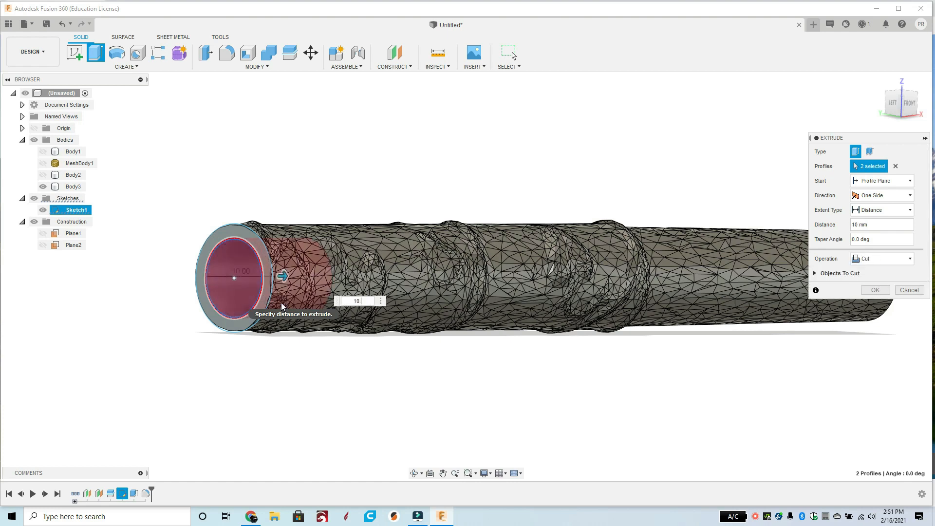
text(.5)
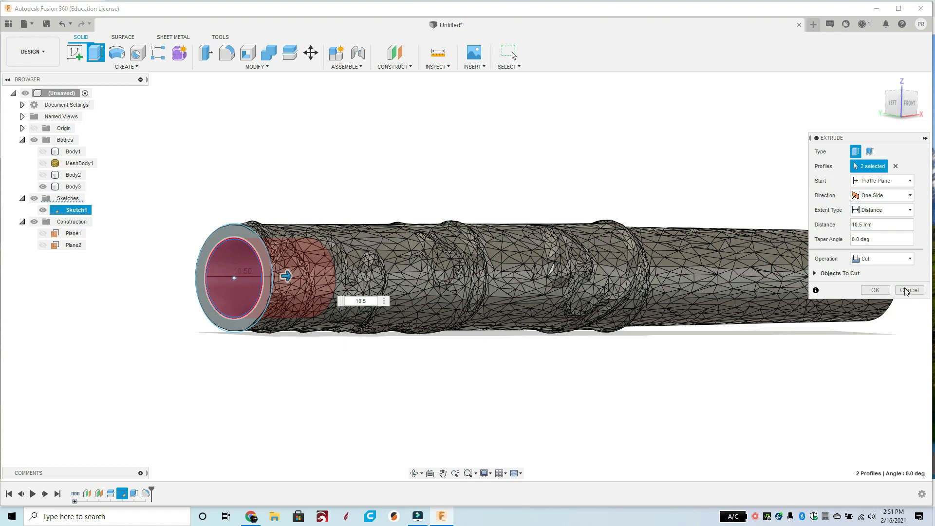
click(876, 290)
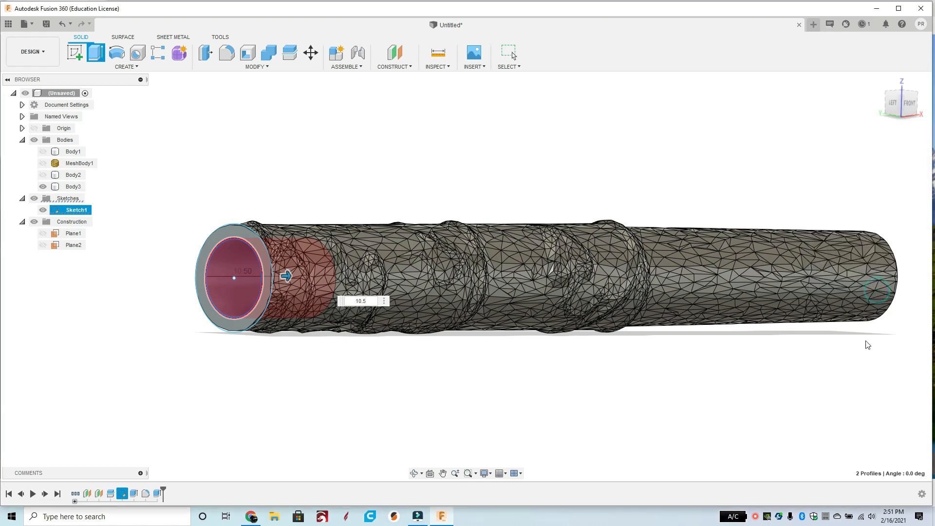
mouse_move(418, 309)
shift+middle_down()
mouse_move(486, 311)
mouse_move(412, 312)
shift+middle_up()
key(Escape)
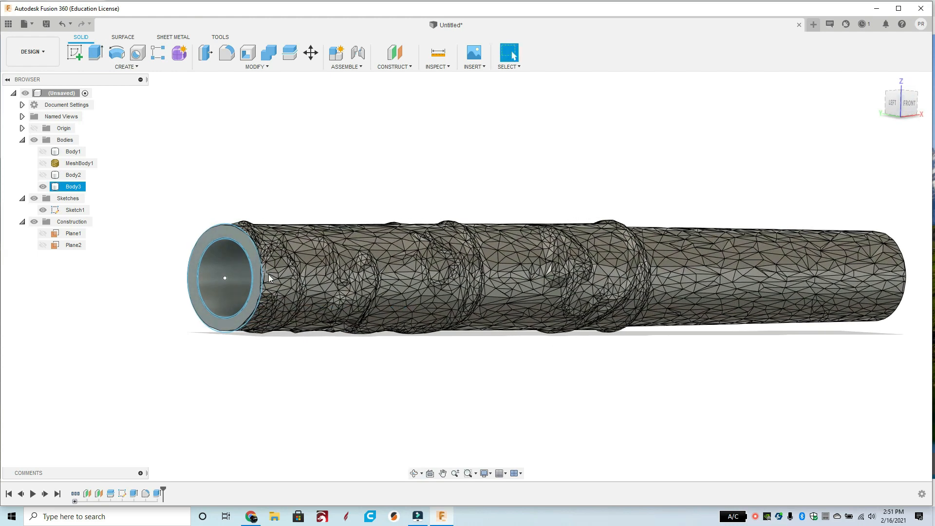
Show the handle section together with the middle section and hide the peg sketch.
scroll(340, 317, down, 3)
scroll(340, 317, down, 2)
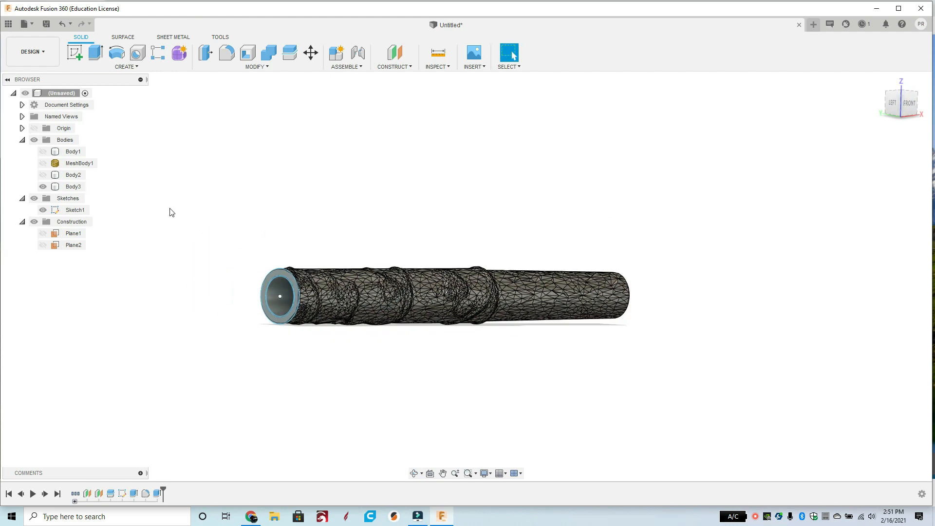
click(43, 151)
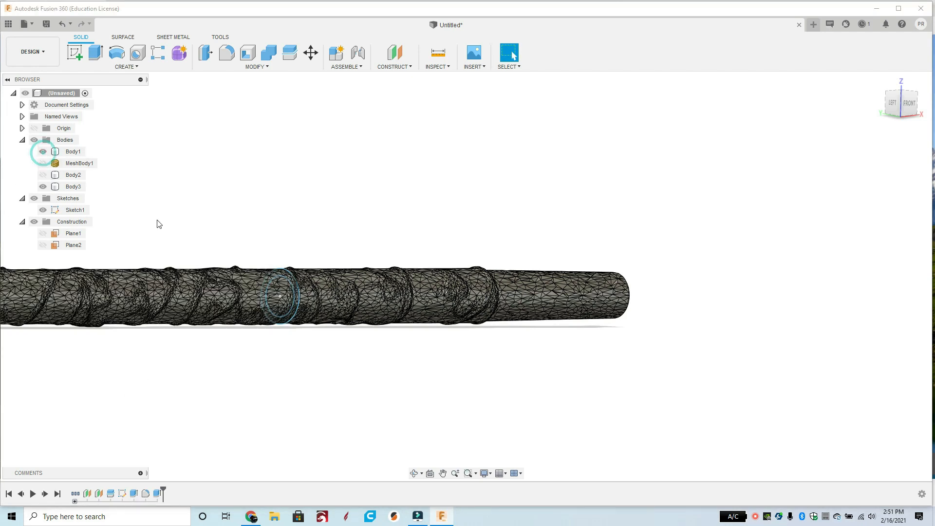
shift+middle_drag(414, 218, 383, 225)
scroll(365, 247, down, 3)
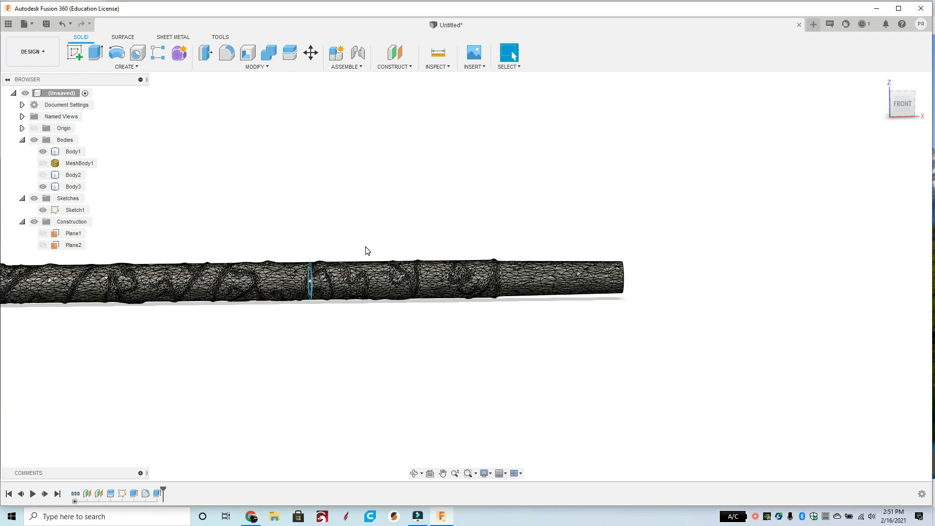
click(43, 209)
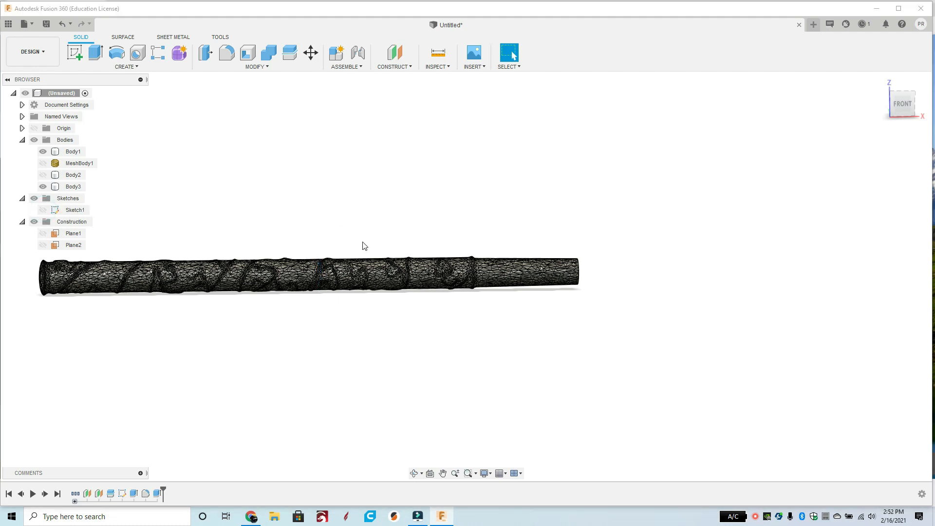
View the exposed tip-side cut face of the middle section square-on and start a sketch on it.
scroll(453, 265, down, 2)
shift+middle_drag(624, 269, 547, 265)
scroll(393, 273, up, 4)
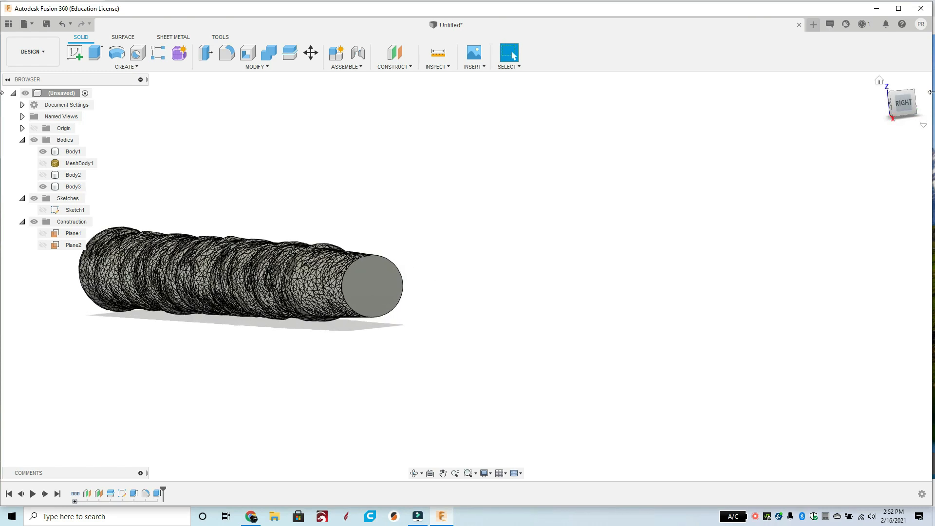
click(903, 102)
middle_drag(294, 248, 504, 289)
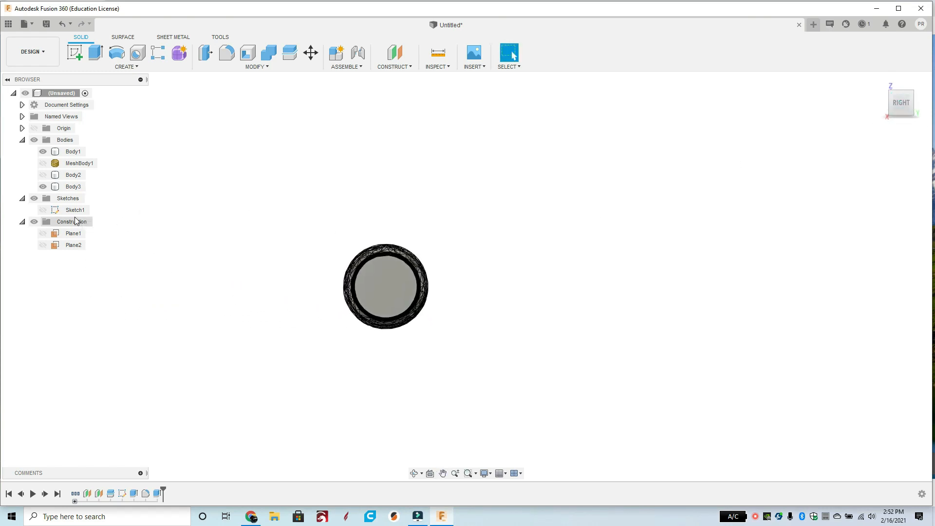
click(122, 67)
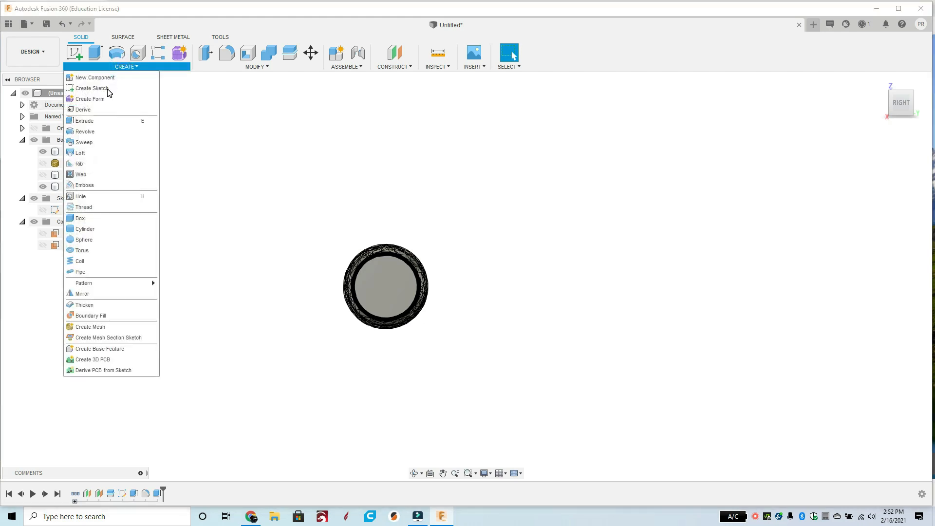
click(108, 89)
click(368, 281)
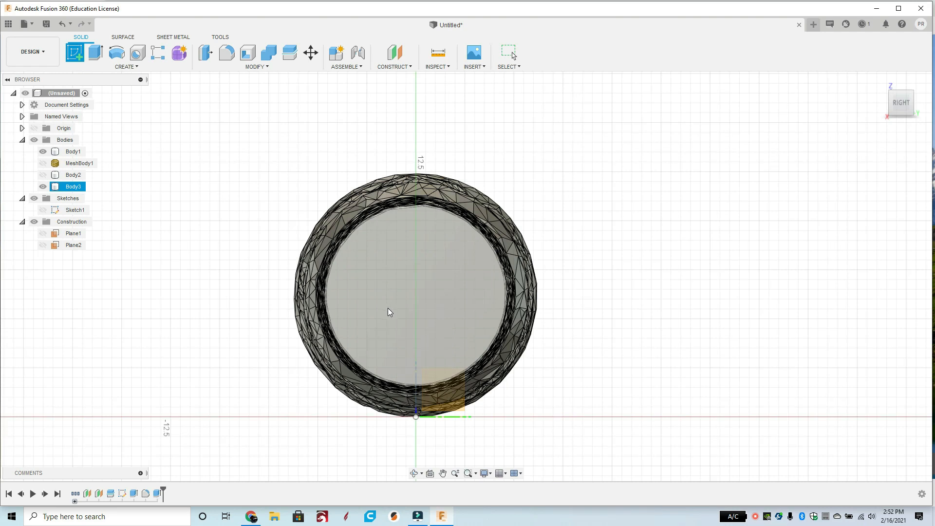
scroll(392, 303, down, 1)
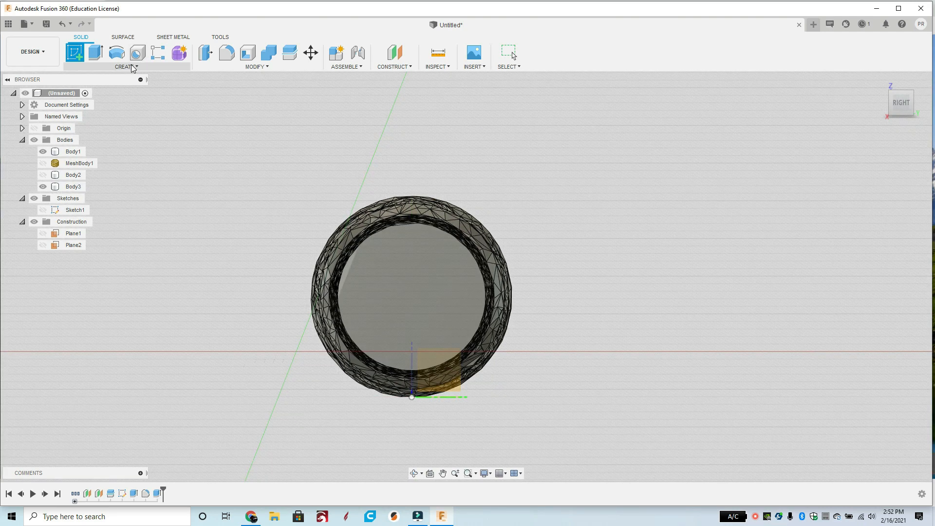
click(133, 66)
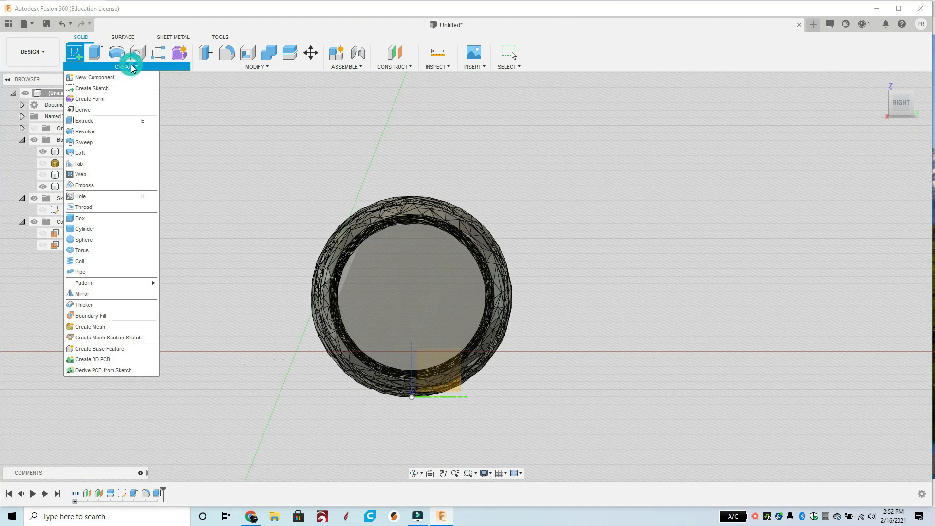
click(132, 66)
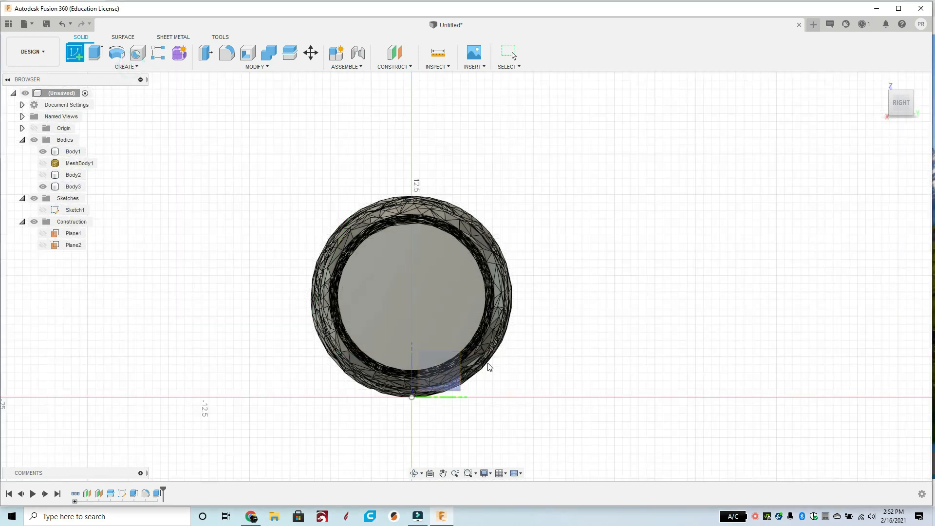
click(391, 277)
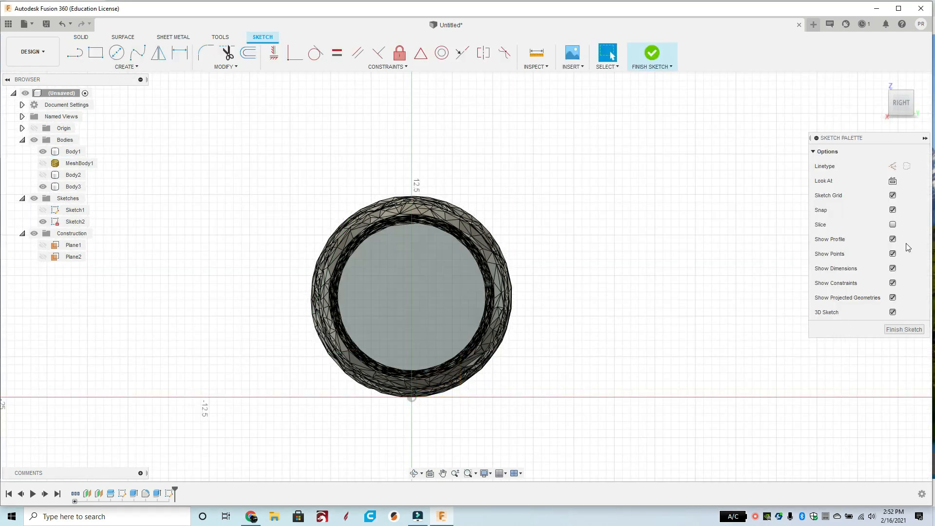
Trace the cut face's rim with a three-point circle about 9.1 mm in diameter and measure that circle.
click(126, 66)
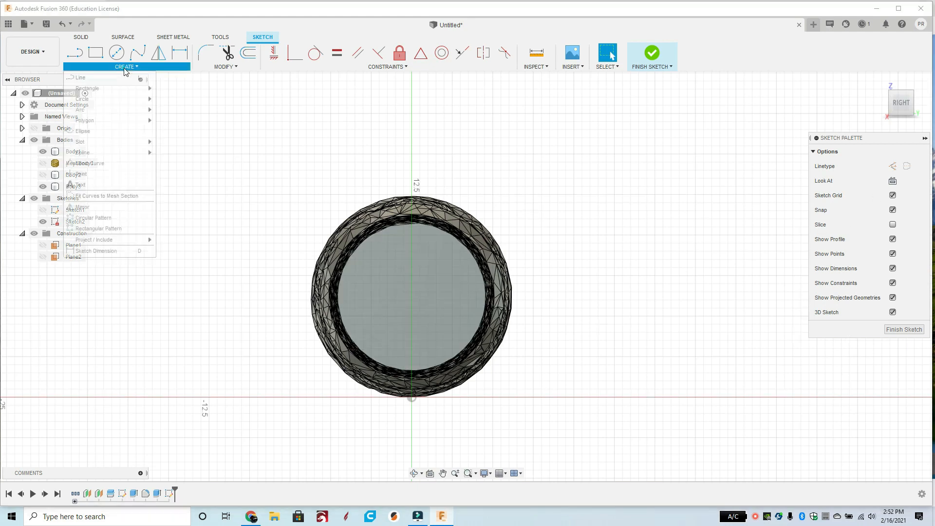
mouse_move(97, 99)
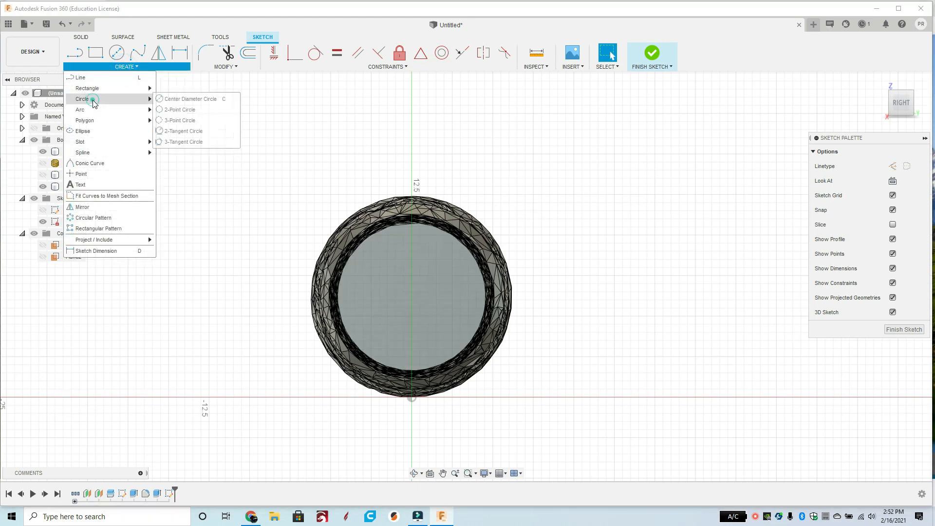
click(170, 120)
scroll(430, 324, up, 5)
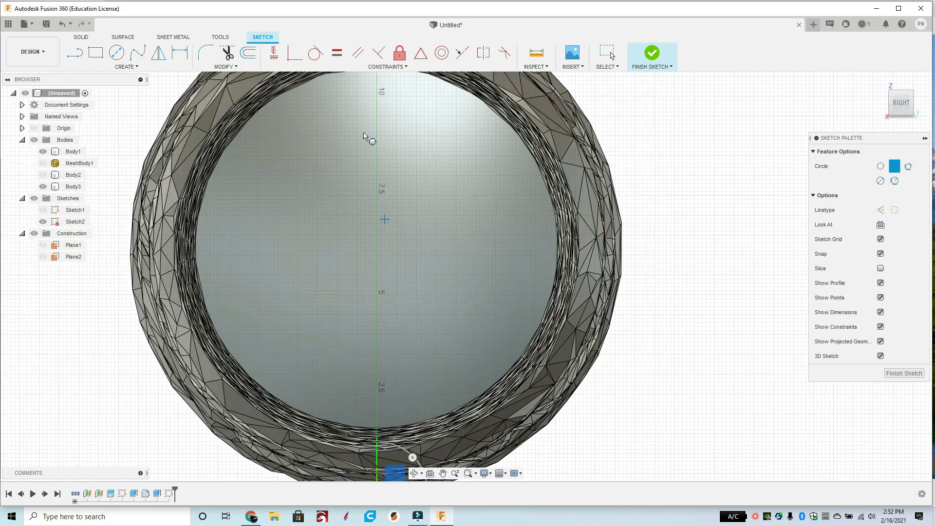
scroll(263, 156, up, 2)
scroll(256, 246, up, 2)
scroll(255, 200, up, 2)
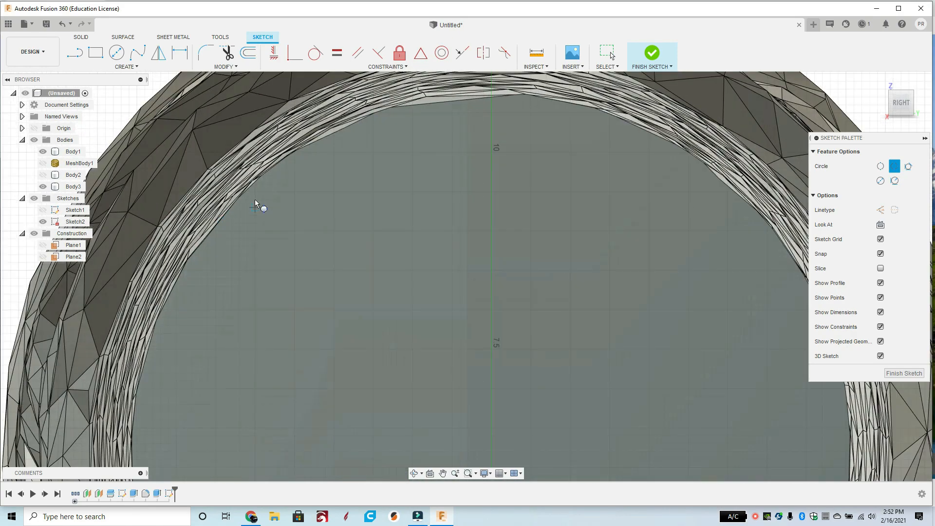
scroll(258, 179, up, 5)
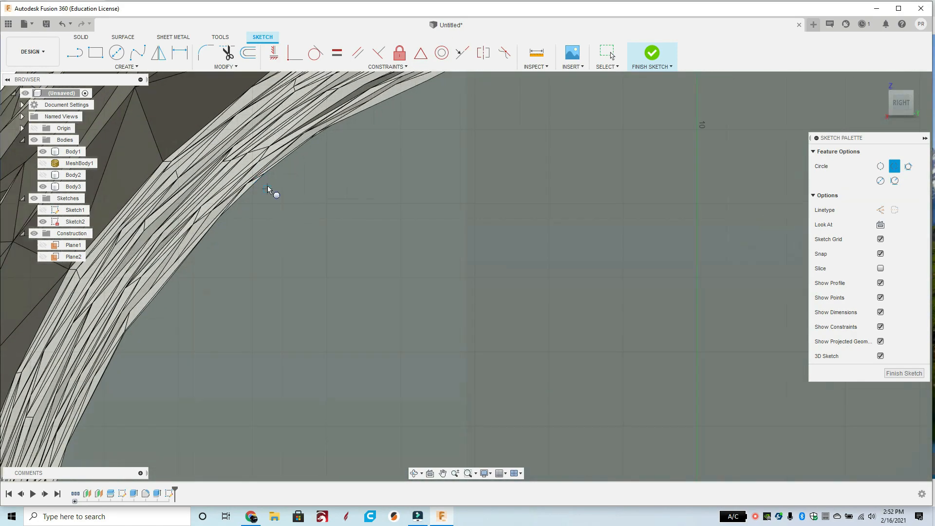
click(252, 180)
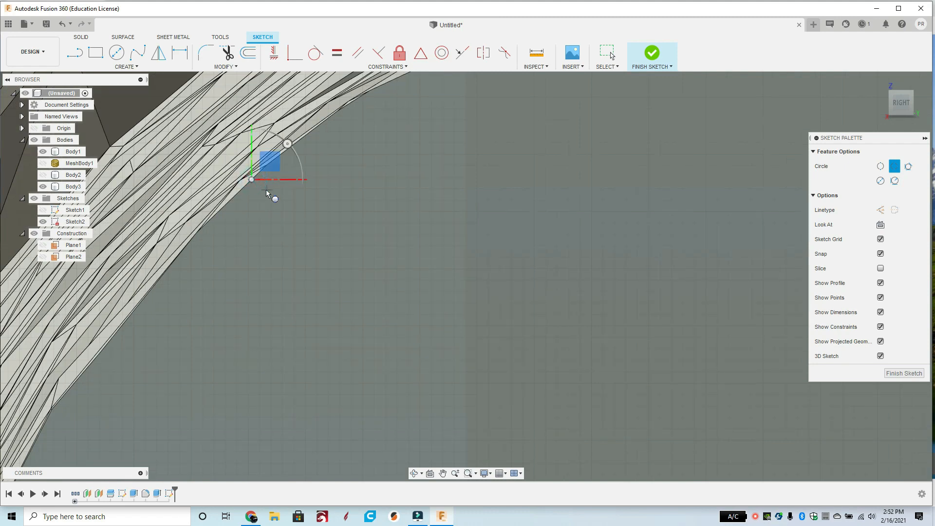
scroll(268, 192, down, 2)
middle_drag(309, 176, 237, 225)
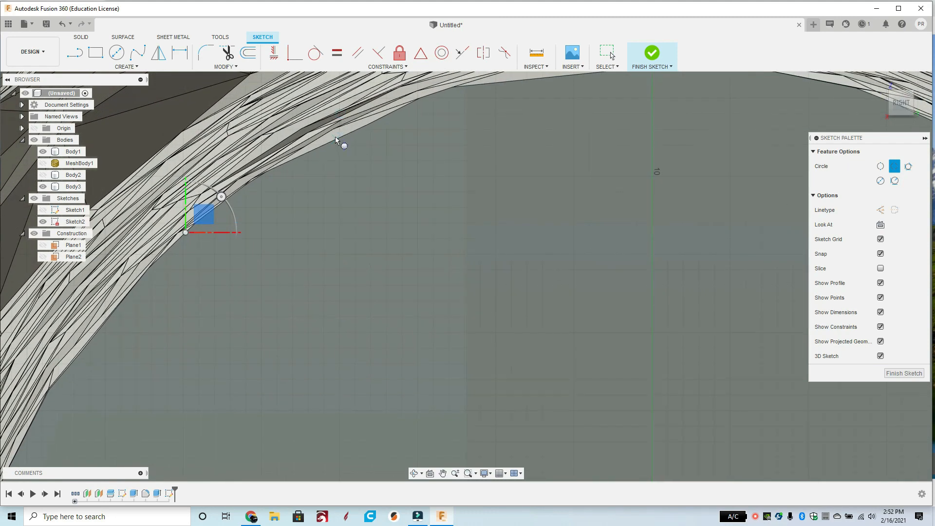
mouse_move(697, 101)
middle_down()
mouse_move(642, 133)
mouse_move(291, 136)
middle_up()
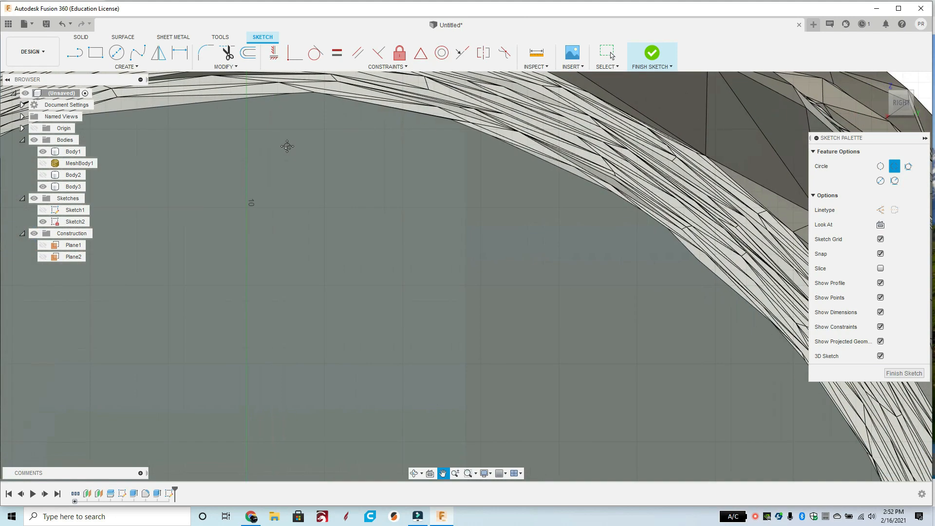
click(594, 188)
scroll(590, 204, down, 5)
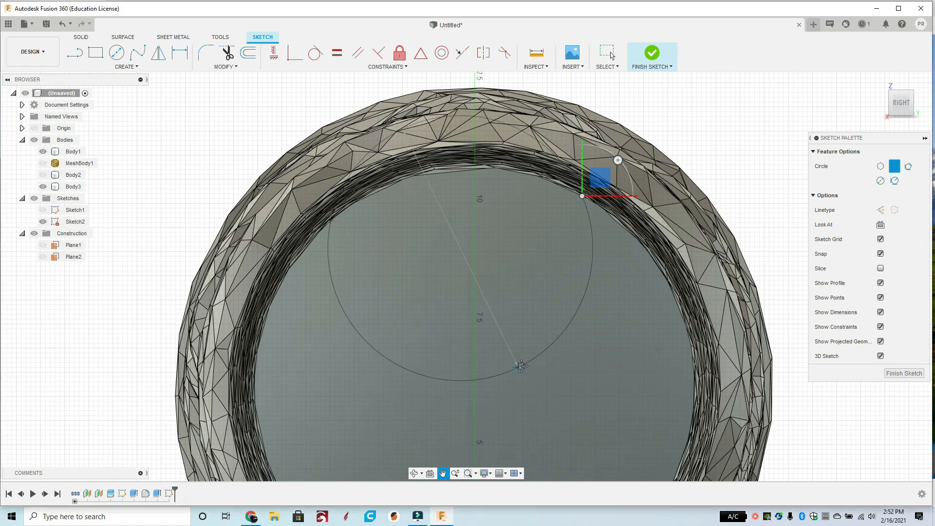
middle_drag(521, 367, 505, 84)
scroll(433, 336, up, 5)
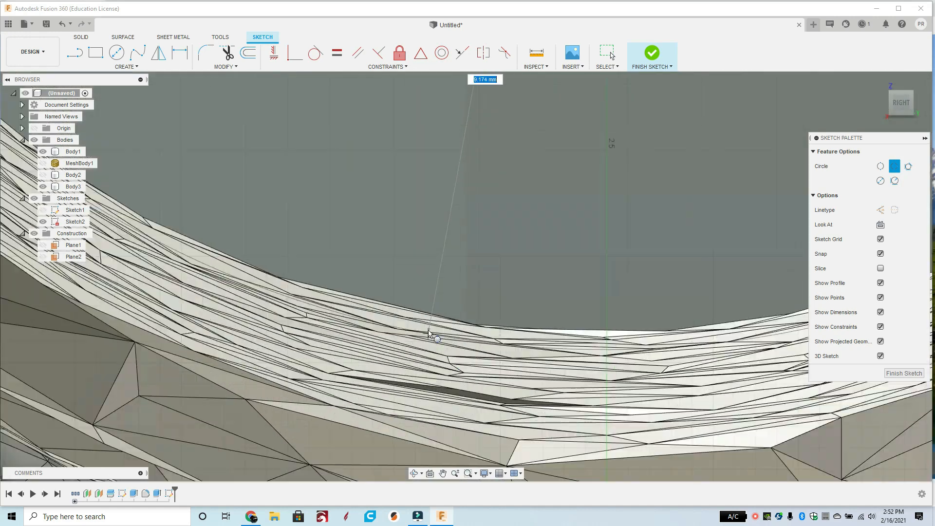
scroll(428, 332, up, 3)
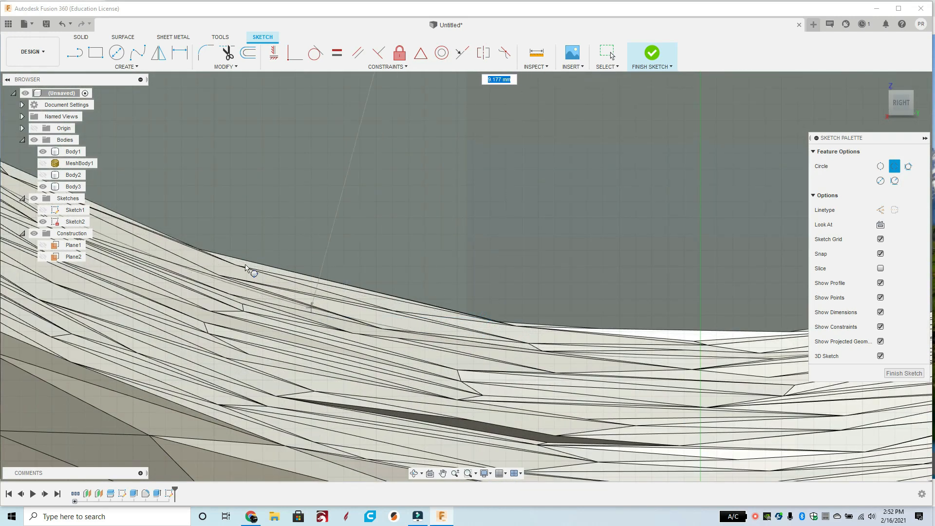
scroll(336, 323, up, 3)
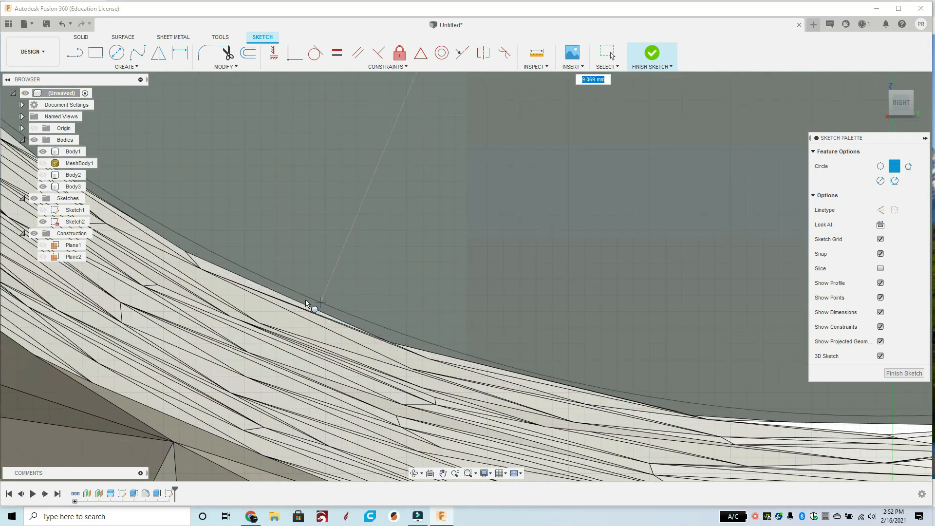
click(291, 297)
scroll(374, 317, down, 3)
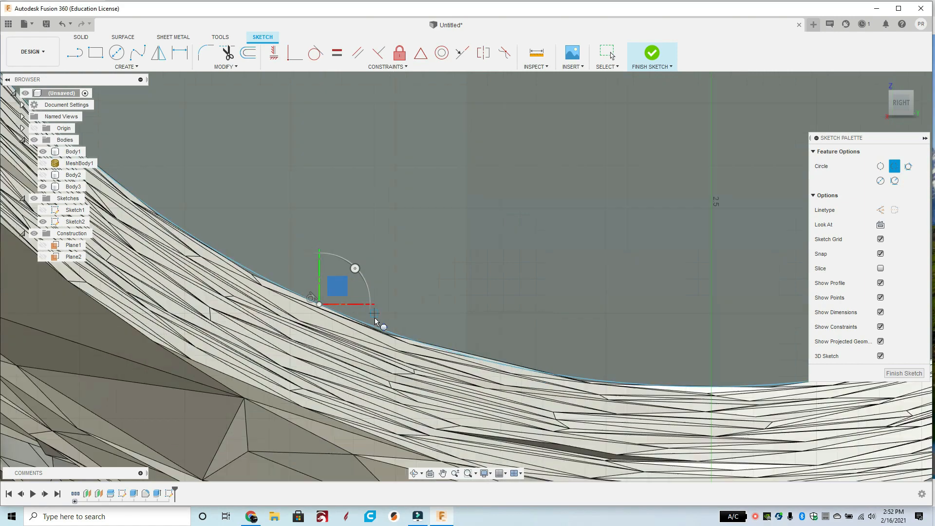
scroll(375, 320, down, 6)
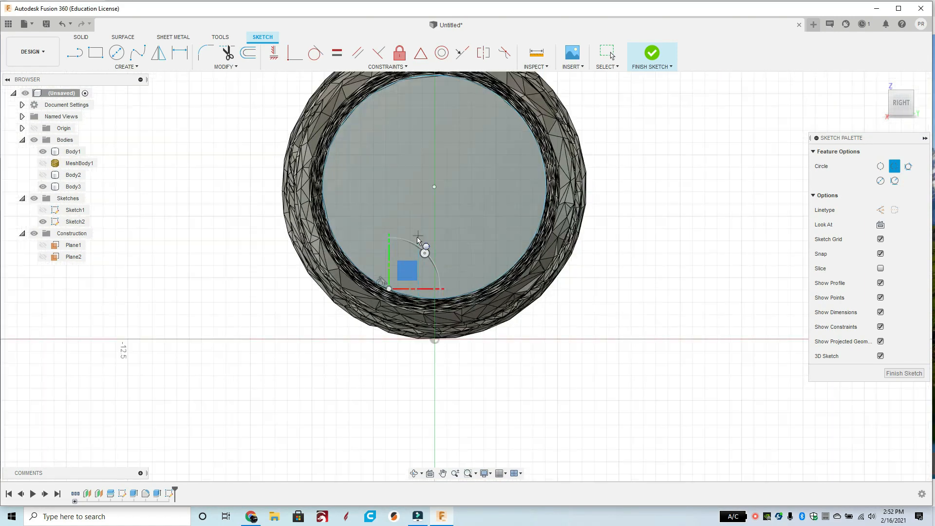
middle_drag(417, 237, 378, 313)
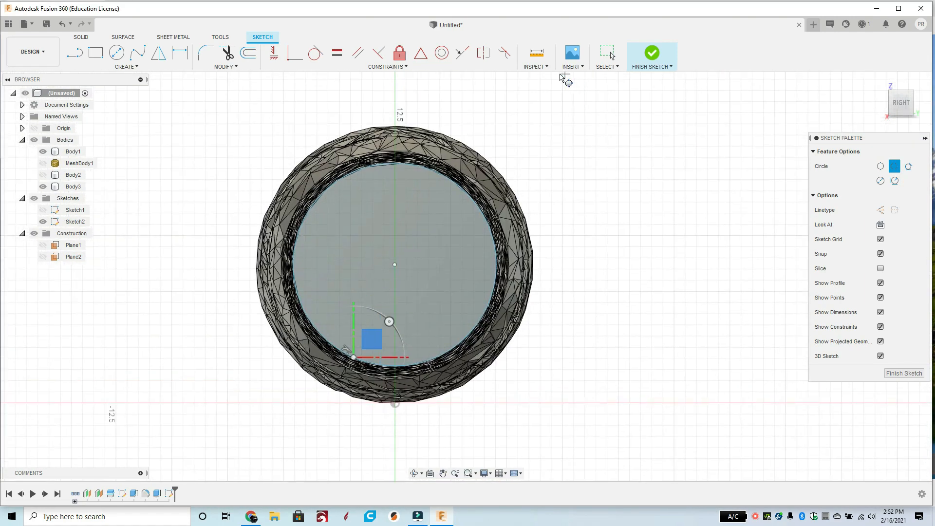
click(536, 54)
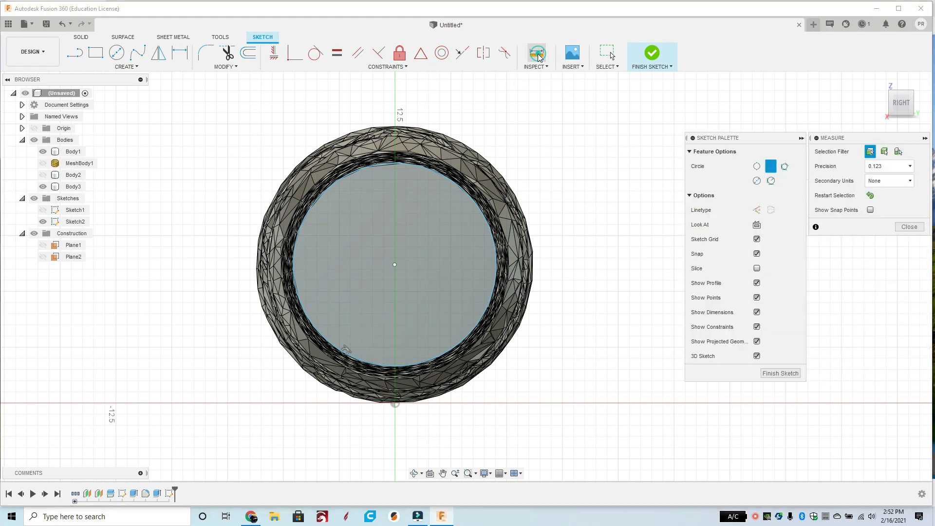
click(449, 181)
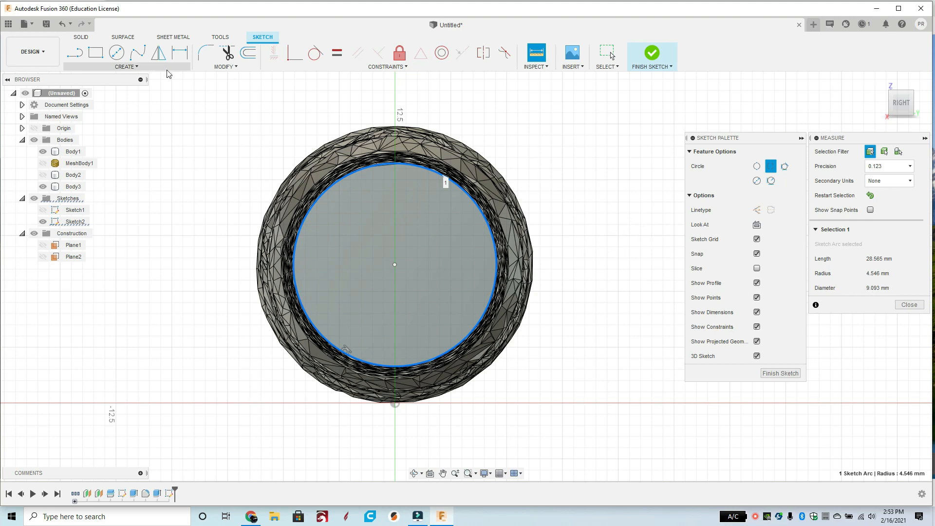
Draw a 6.5 mm diameter circle centred on the traced rim circle's centre point.
click(116, 52)
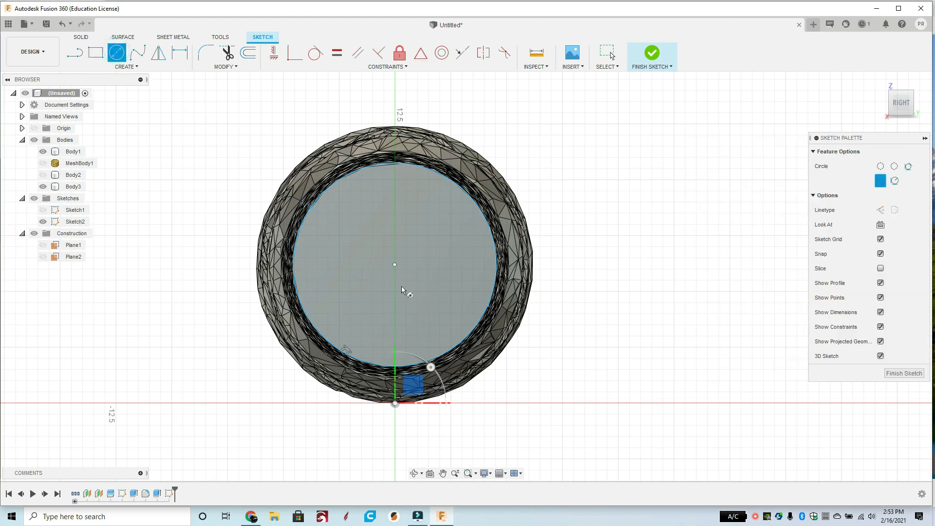
click(394, 264)
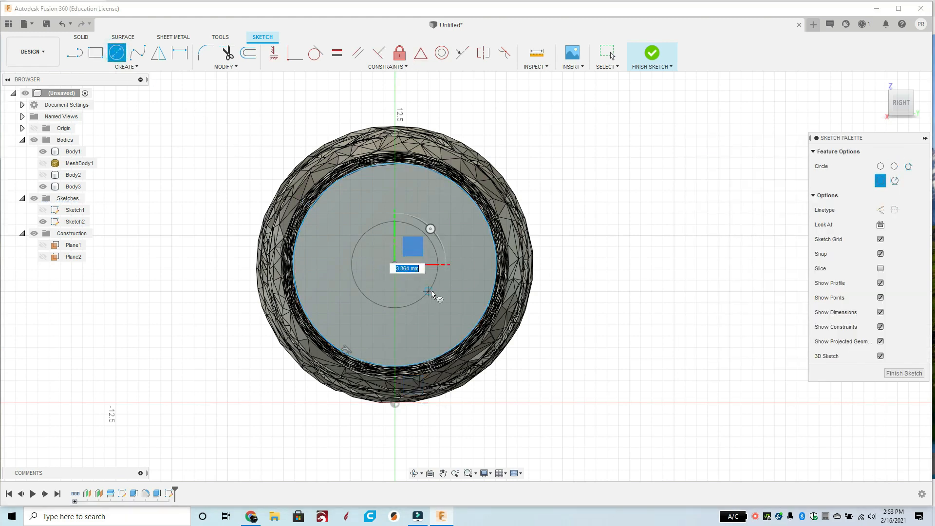
text(6.5)
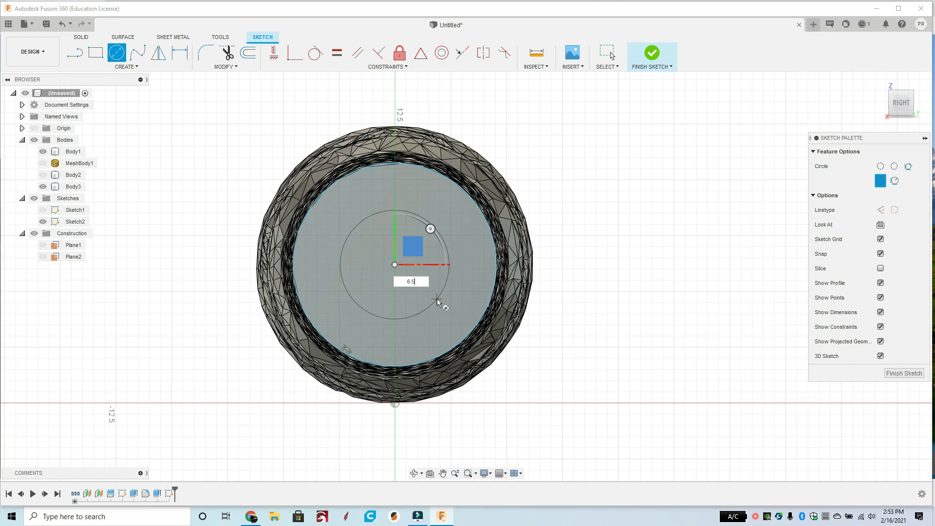
key(Tab)
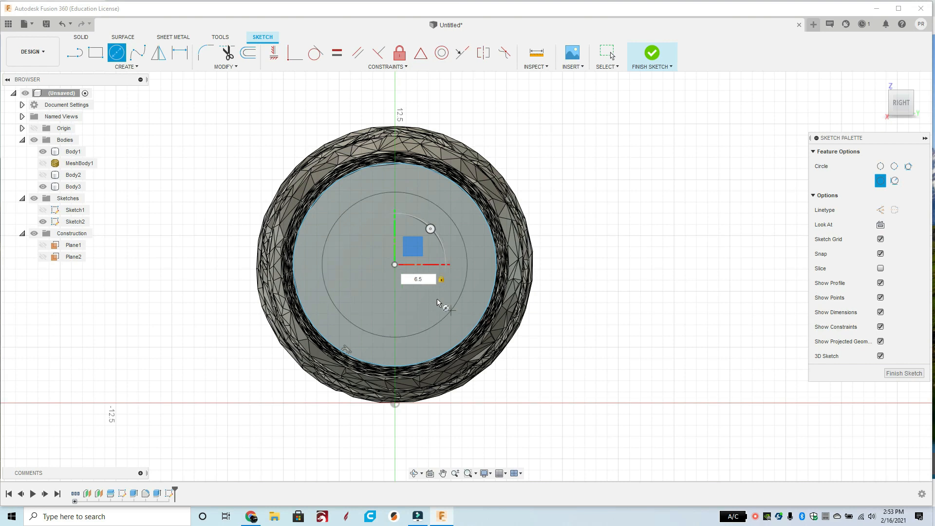
key(Return)
key(Escape)
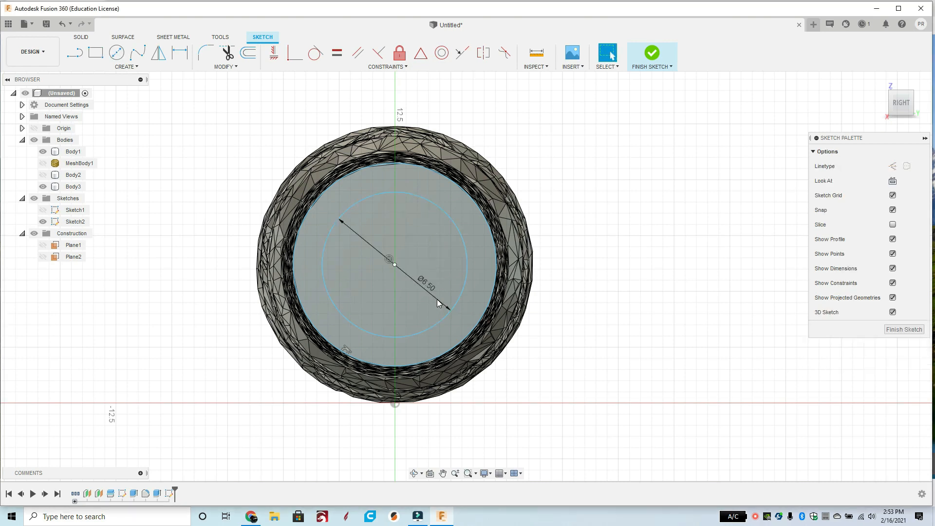
Extrude the 6.5 mm circle 10 mm outward from the cut face as a peg joined to the middle section.
key(e)
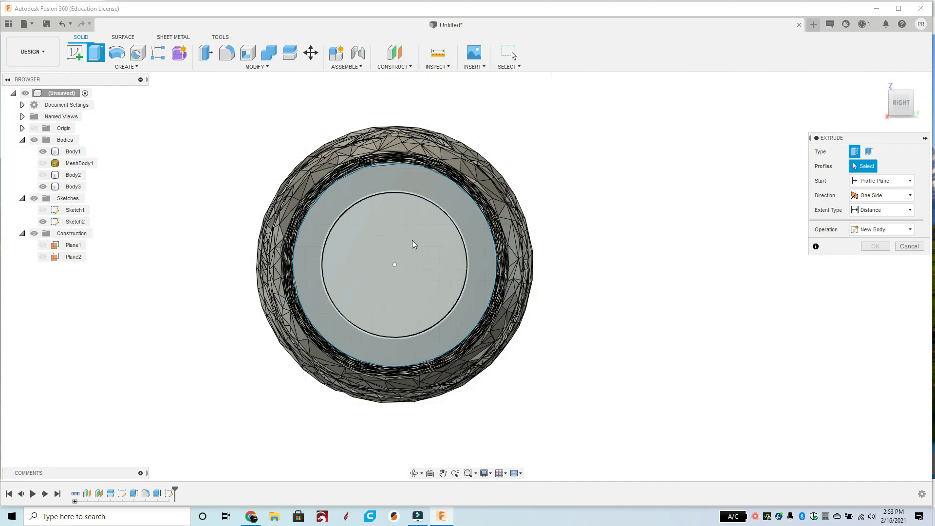
click(412, 240)
scroll(422, 268, down, 1)
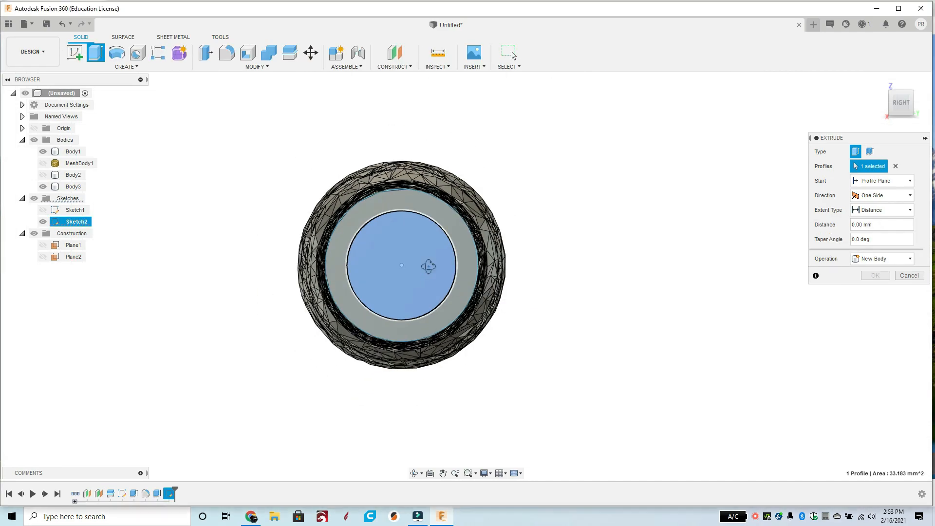
mouse_move(428, 268)
shift+middle_down()
mouse_move(444, 272)
mouse_move(424, 274)
shift+middle_up()
scroll(440, 273, down, 1)
scroll(442, 273, down, 1)
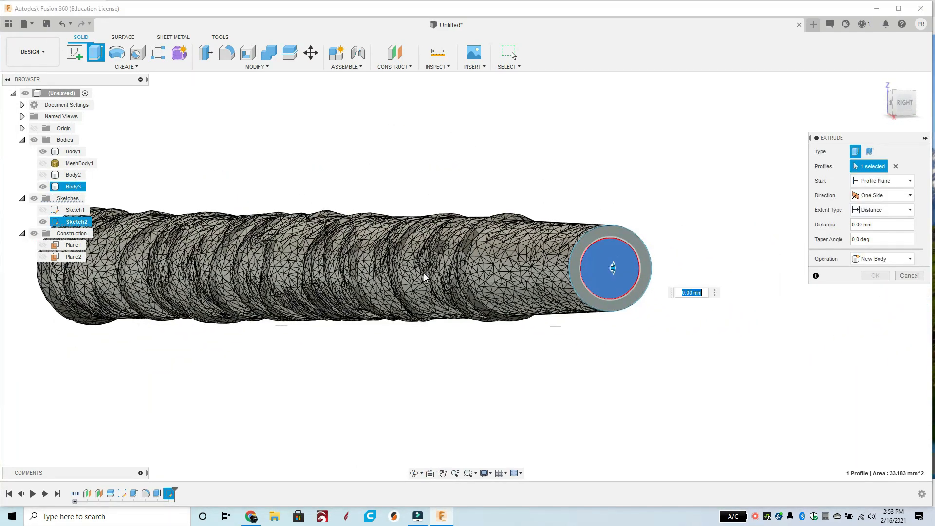
text(10)
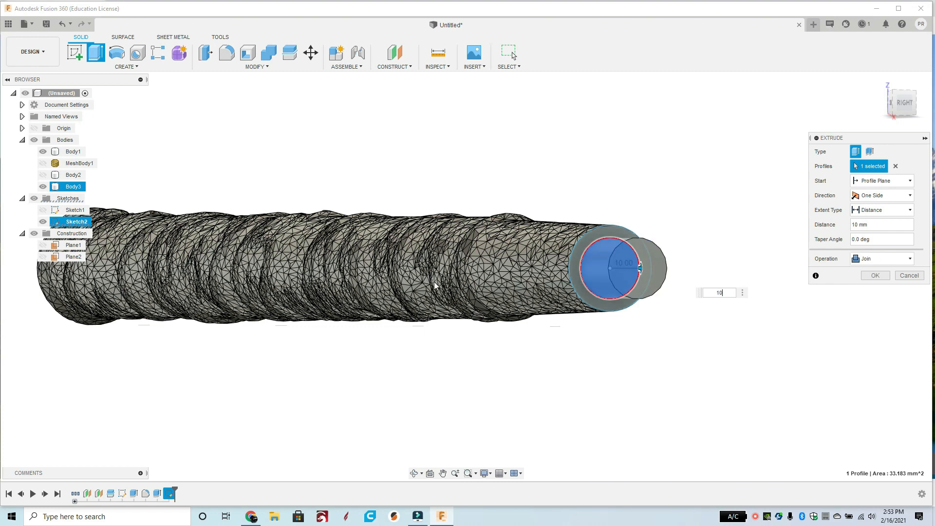
key(Return)
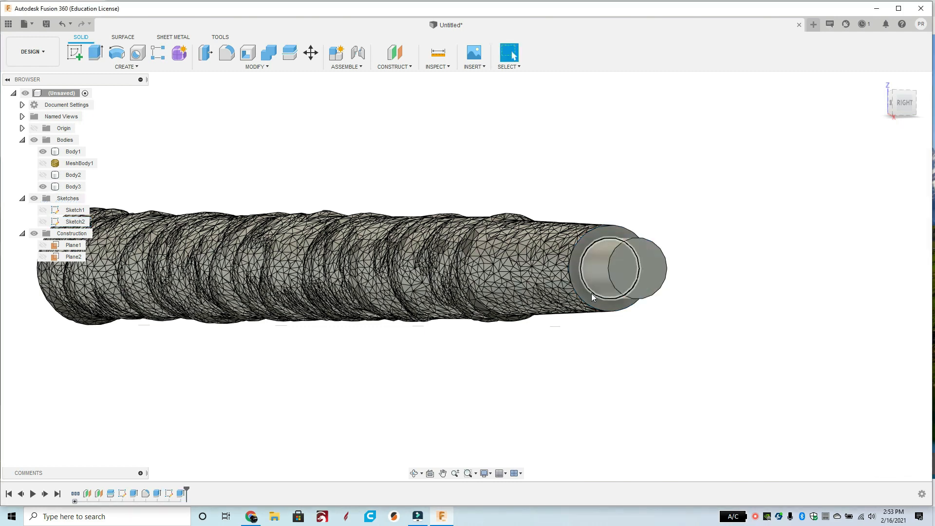
Fillet the outer end edge of the middle section's tip-side peg with a 1.5 mm radius.
key(f)
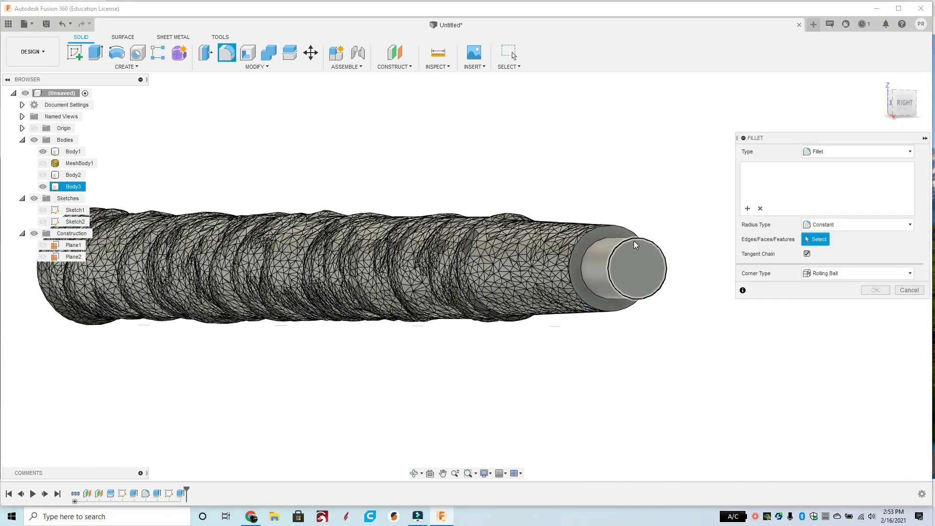
click(625, 247)
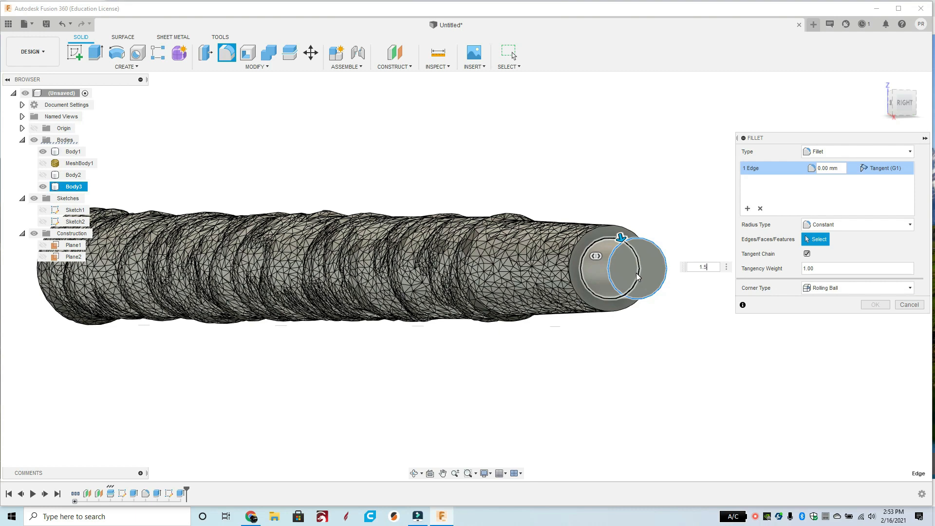
key(Return)
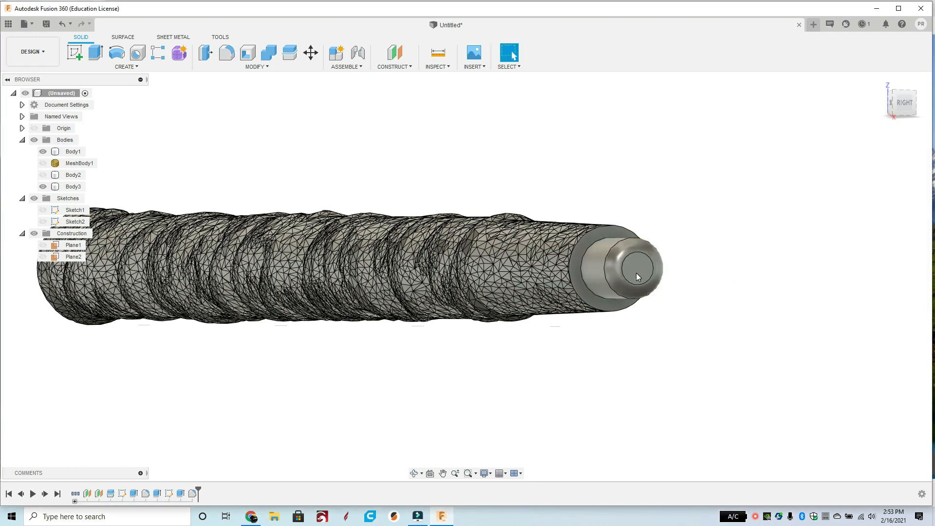
click(636, 272)
scroll(622, 296, down, 2)
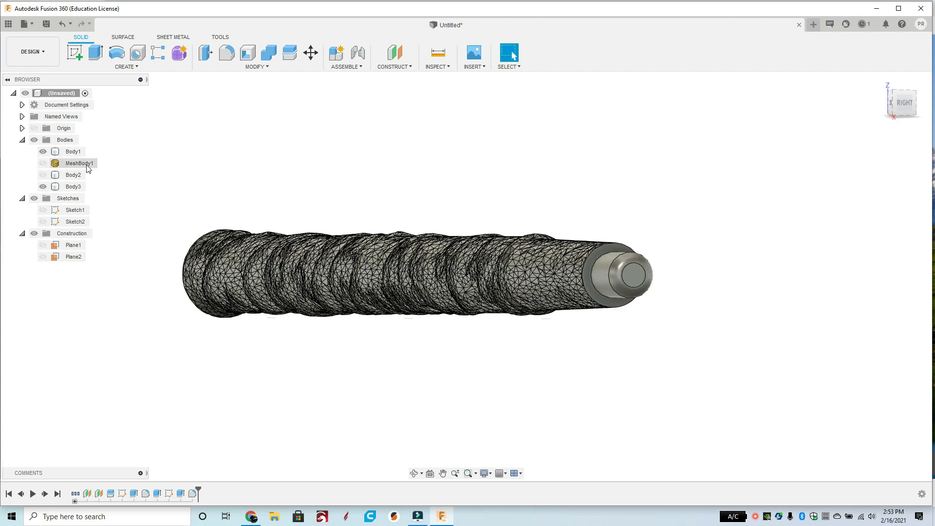
Show only the tip section (Body2) together with Sketch2, and turn its cut face into view.
click(43, 175)
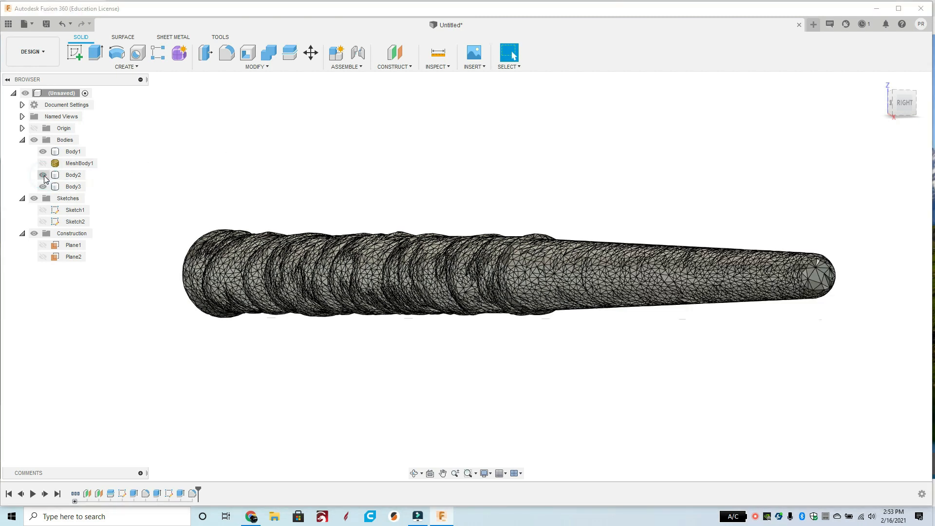
click(43, 186)
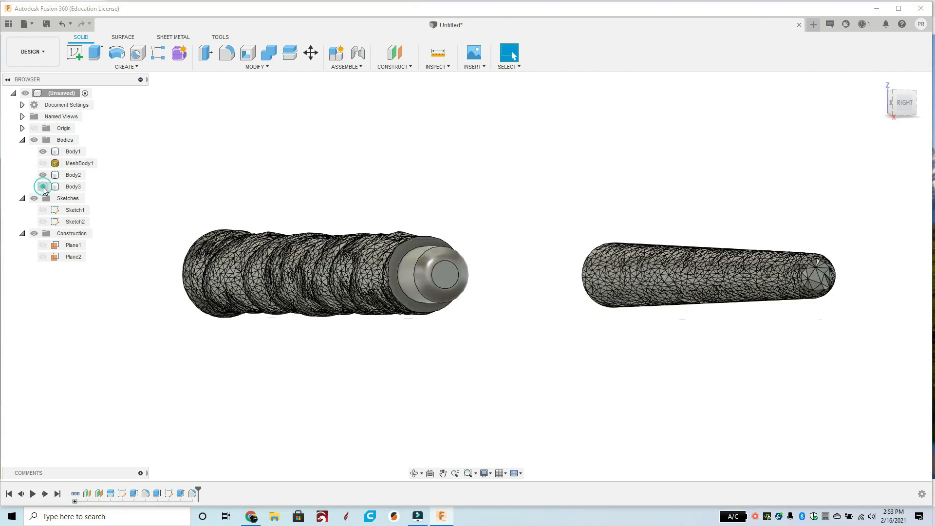
click(47, 152)
click(46, 152)
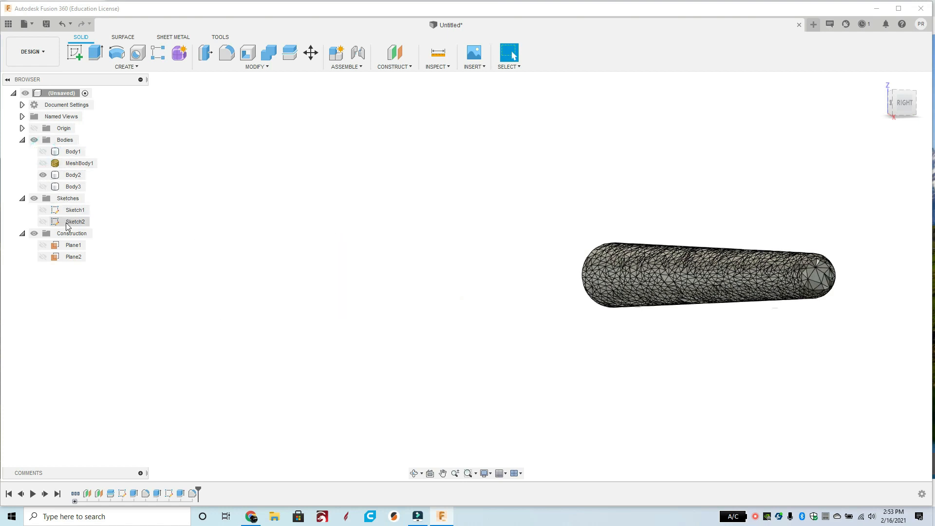
click(42, 222)
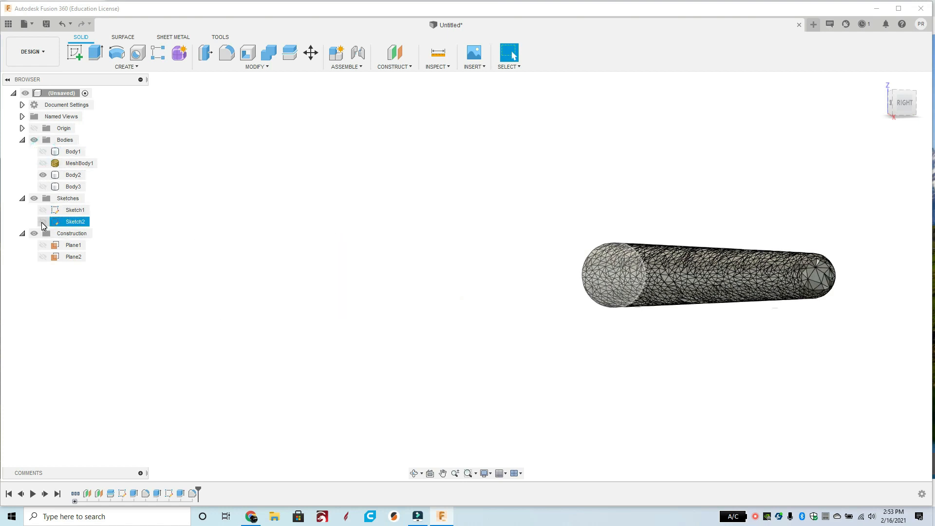
click(42, 222)
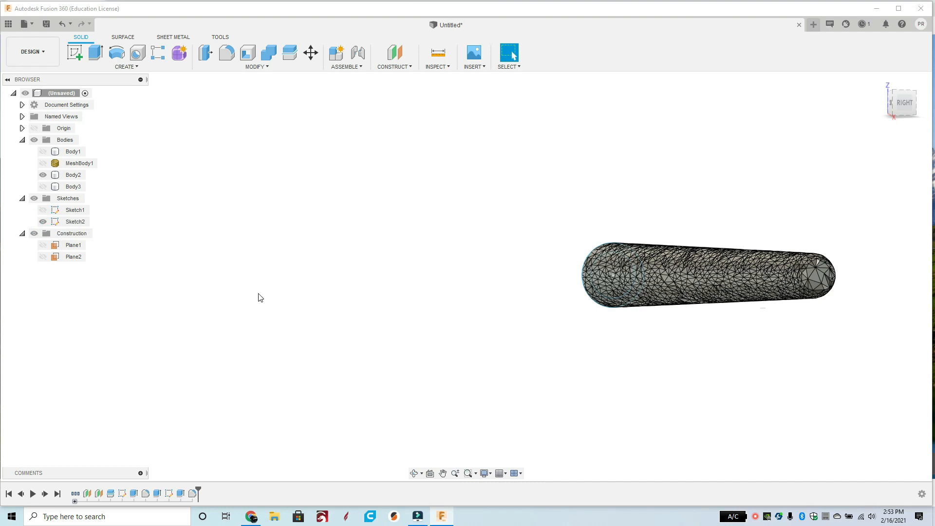
scroll(401, 300, down, 1)
shift+middle_drag(400, 301, 364, 367)
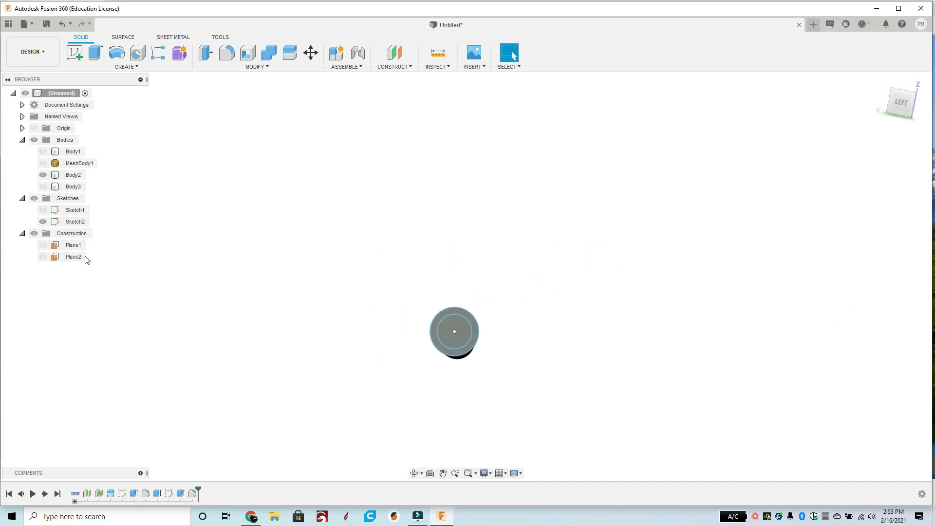
Edit Sketch2 to add a 6.7 mm diameter circle concentric with the 6.5 mm circle, and finish the sketch.
right_click(68, 227)
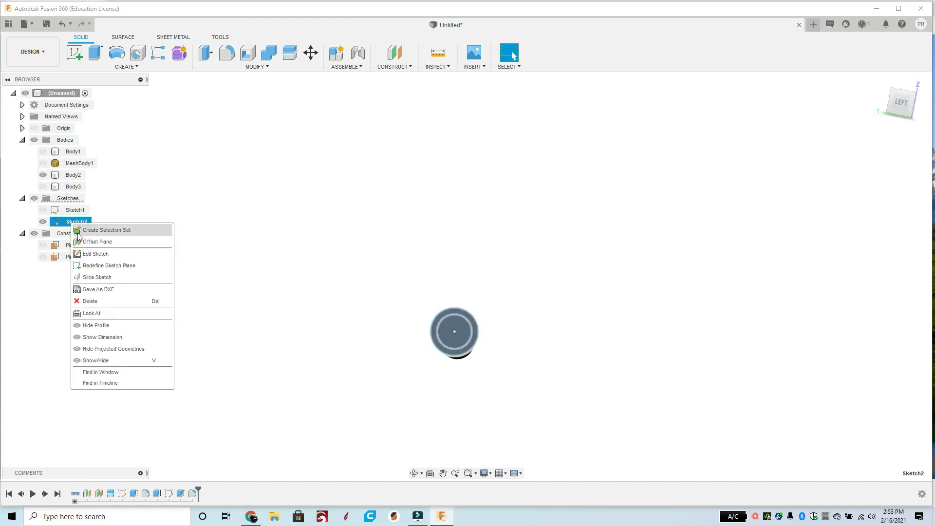
click(92, 253)
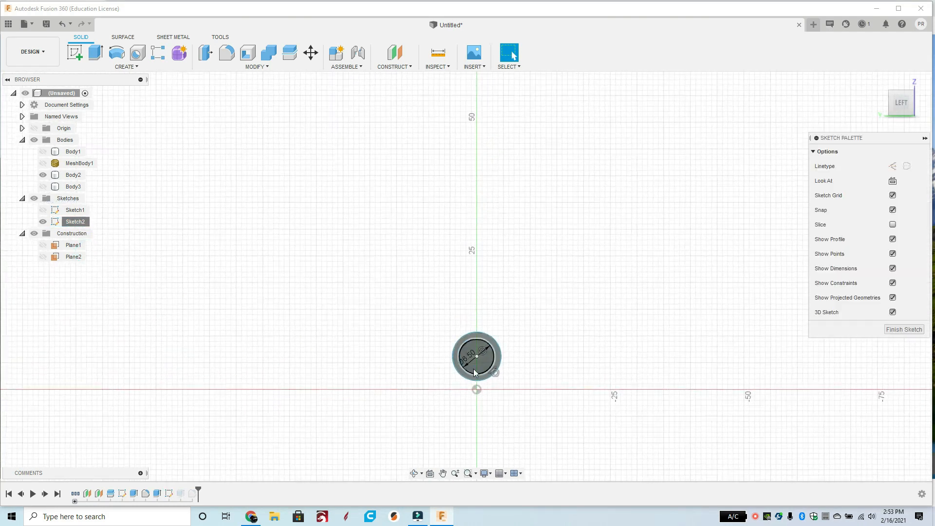
scroll(489, 370, up, 5)
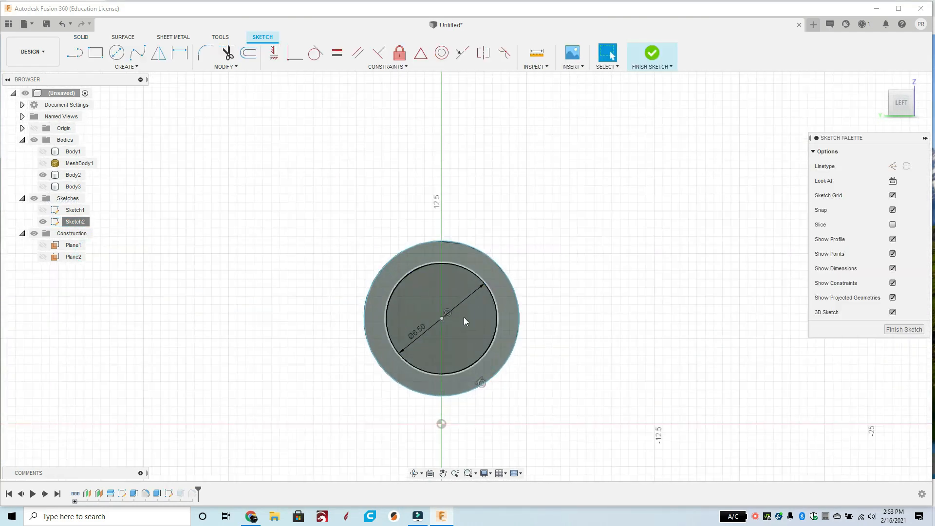
click(117, 52)
scroll(473, 323, up, 1)
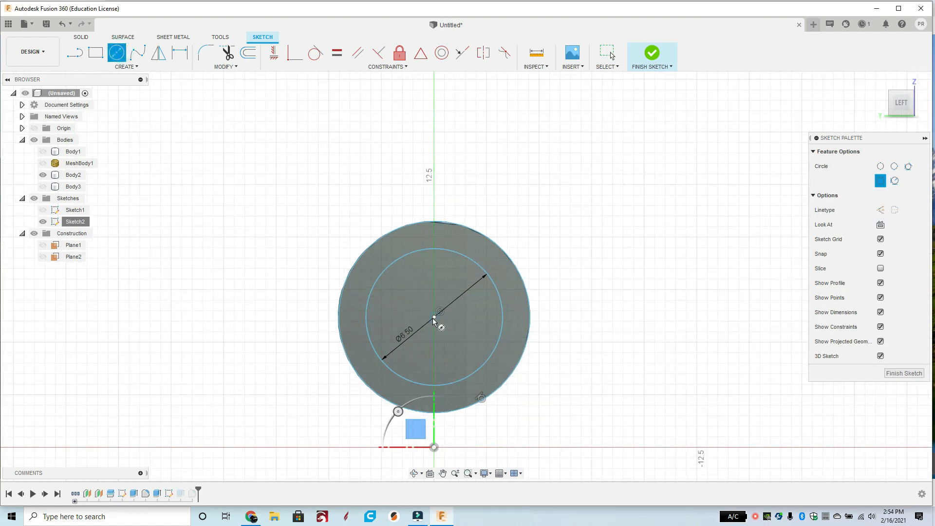
click(434, 318)
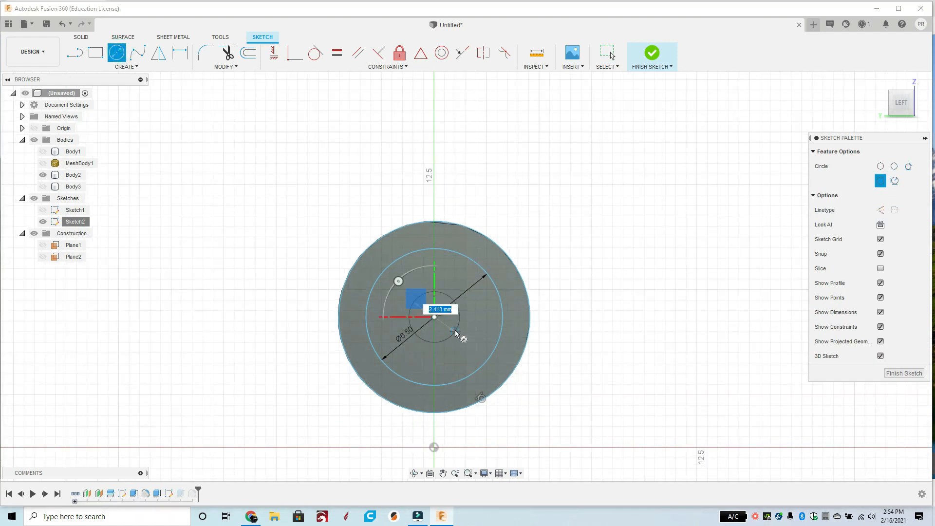
text(6.7)
key(Tab)
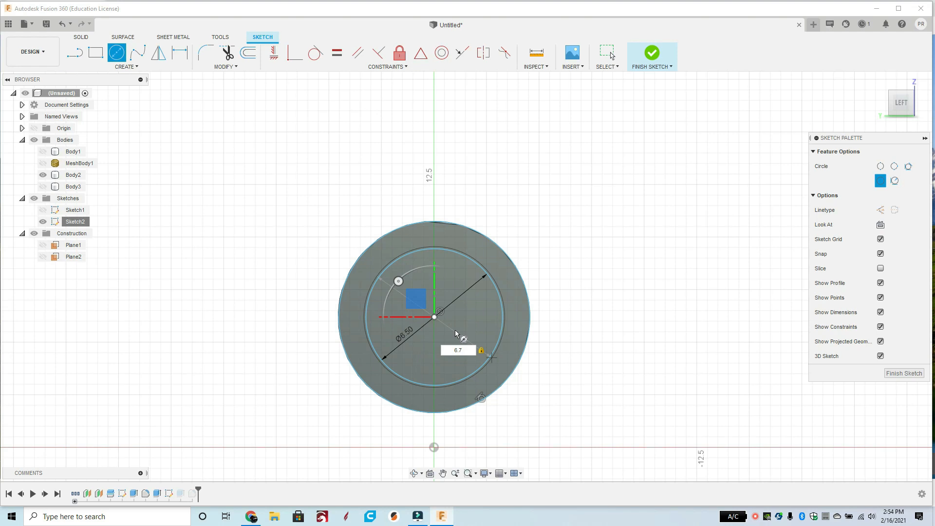
key(Return)
key(Escape)
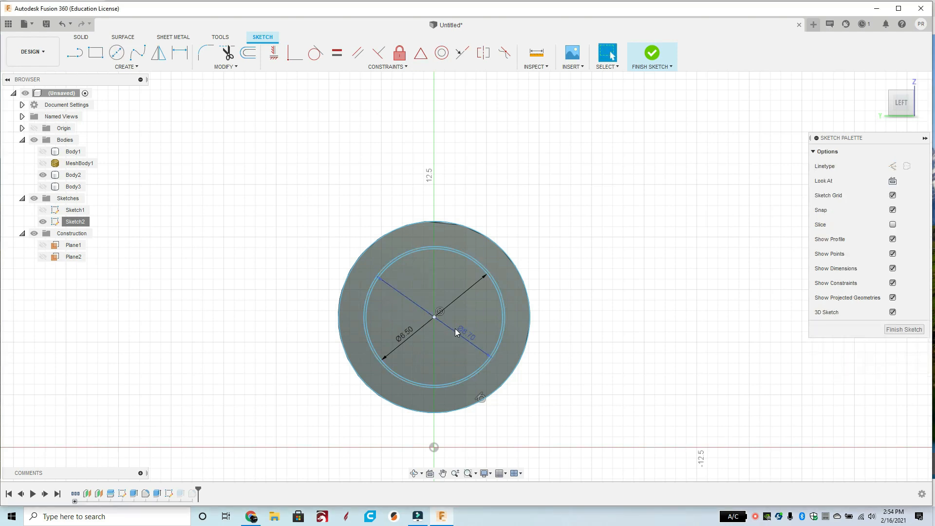
click(904, 329)
Extrude the 6.5 mm circle and the thin clearance ring around it as a 10.5 mm deep cut into the tip section.
key(e)
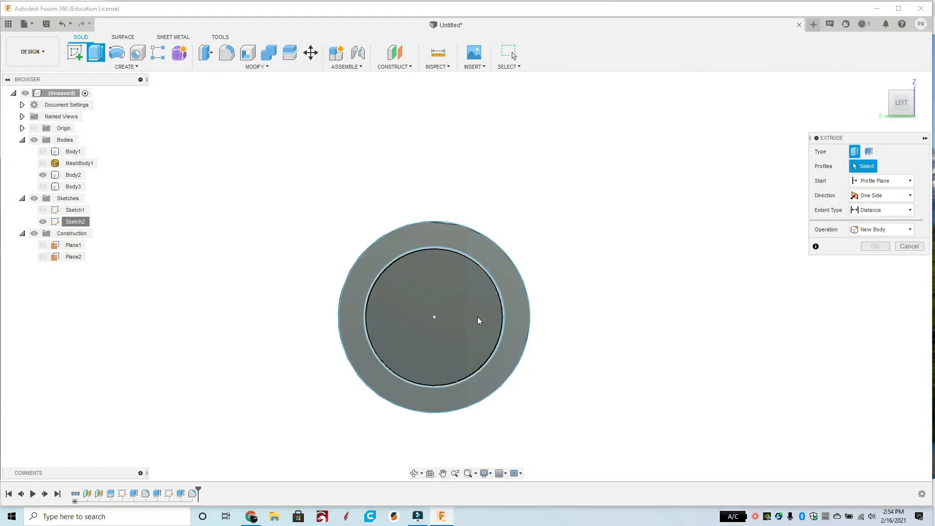
scroll(439, 305, up, 4)
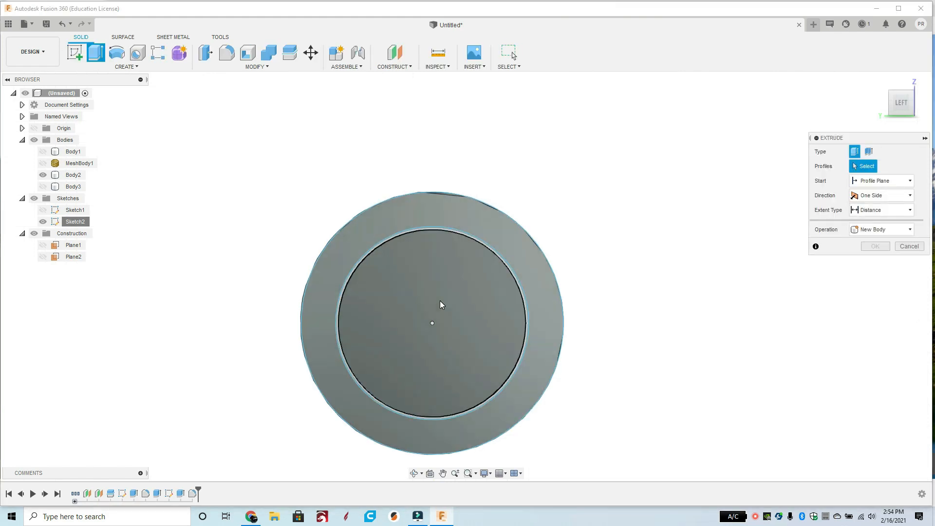
click(411, 284)
scroll(366, 235, up, 4)
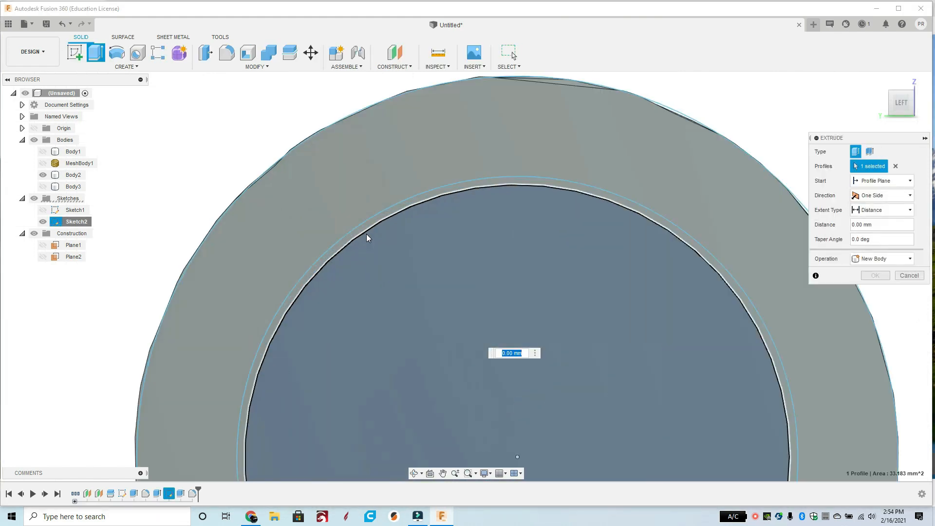
click(369, 222)
scroll(392, 256, down, 5)
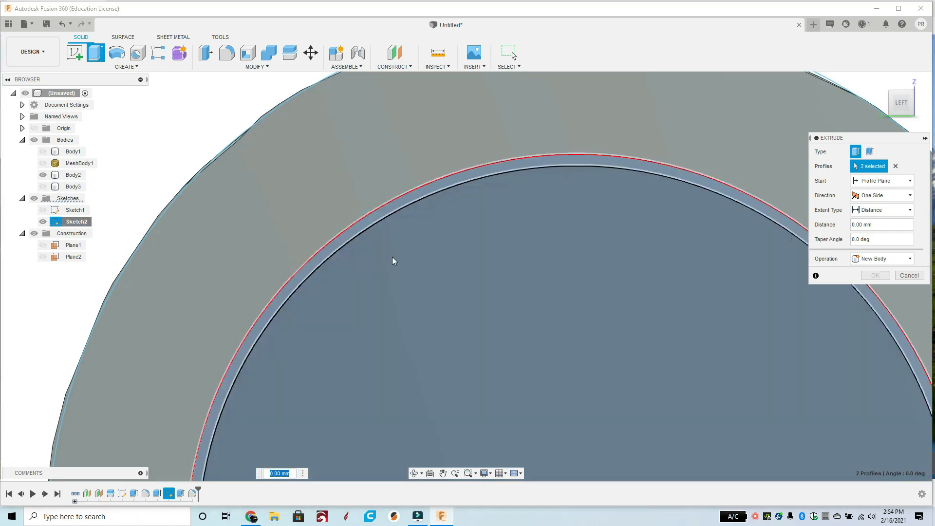
middle_drag(406, 267, 361, 174)
scroll(413, 249, down, 3)
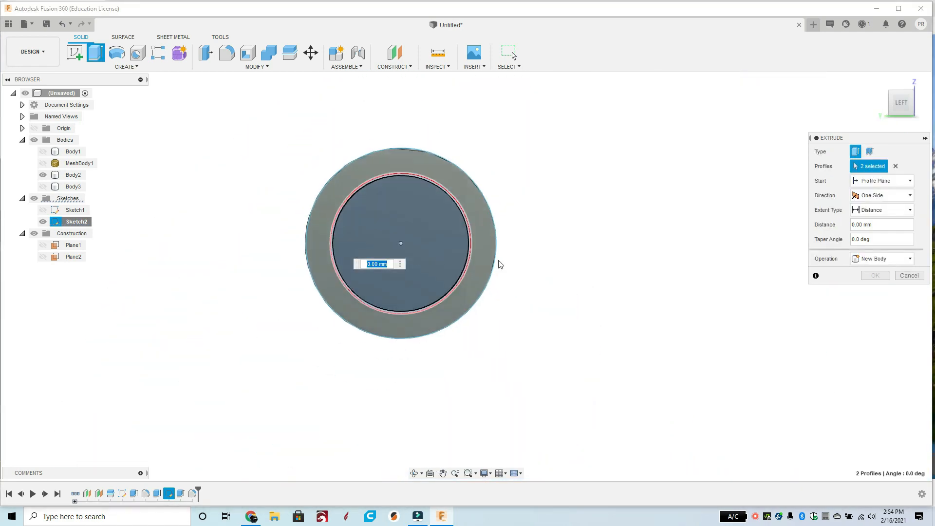
shift+middle_drag(556, 261, 535, 262)
scroll(534, 262, down, 2)
scroll(534, 262, down, 3)
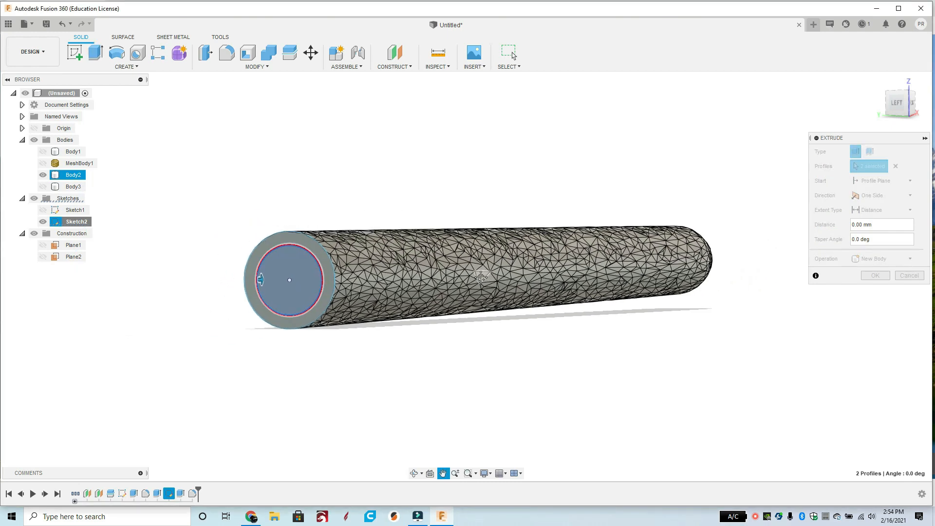
text(10.5)
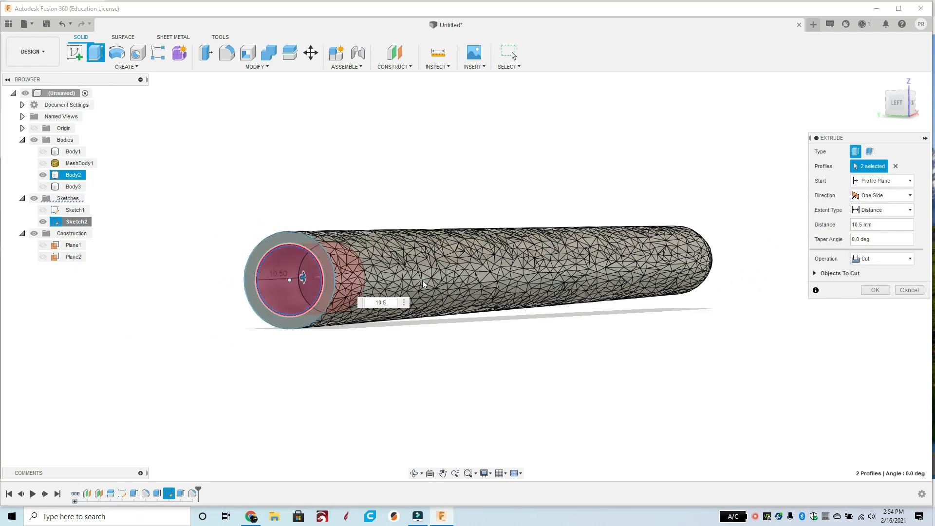
click(872, 290)
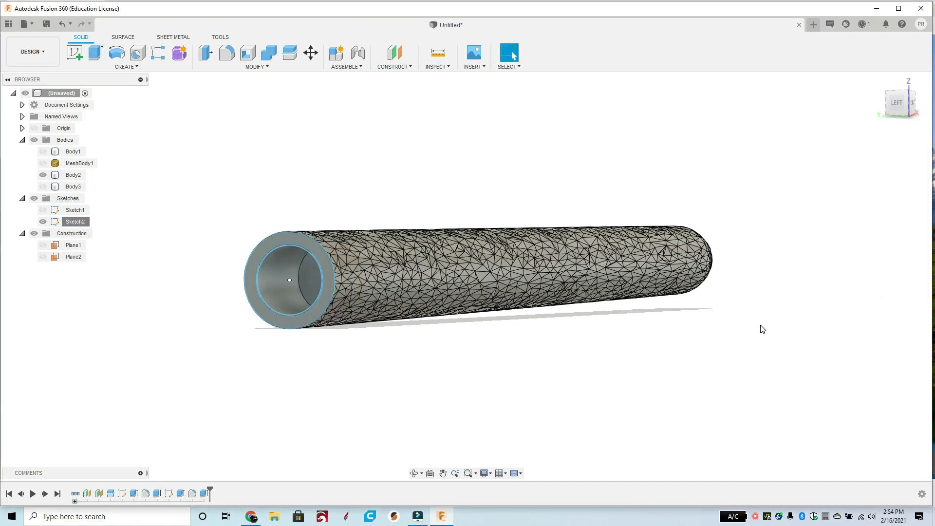
Hide all construction planes and all sketches.
scroll(529, 358, down, 4)
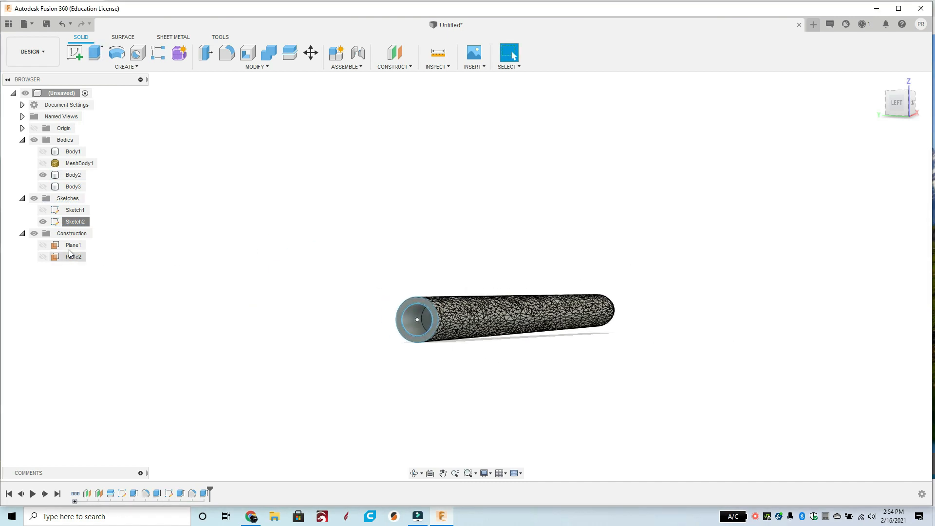
click(35, 234)
click(33, 234)
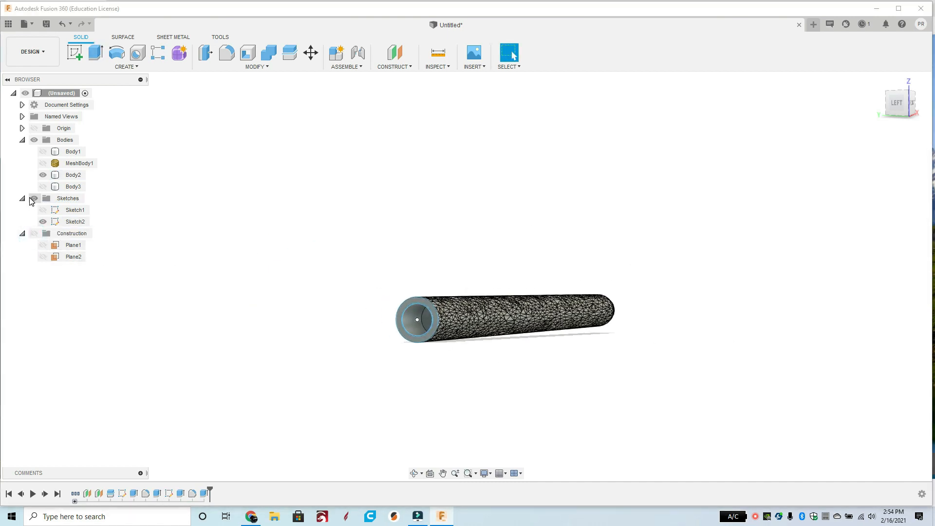
click(35, 198)
Show the middle and handle sections again alongside the tip and view the whole wand from the front.
click(43, 187)
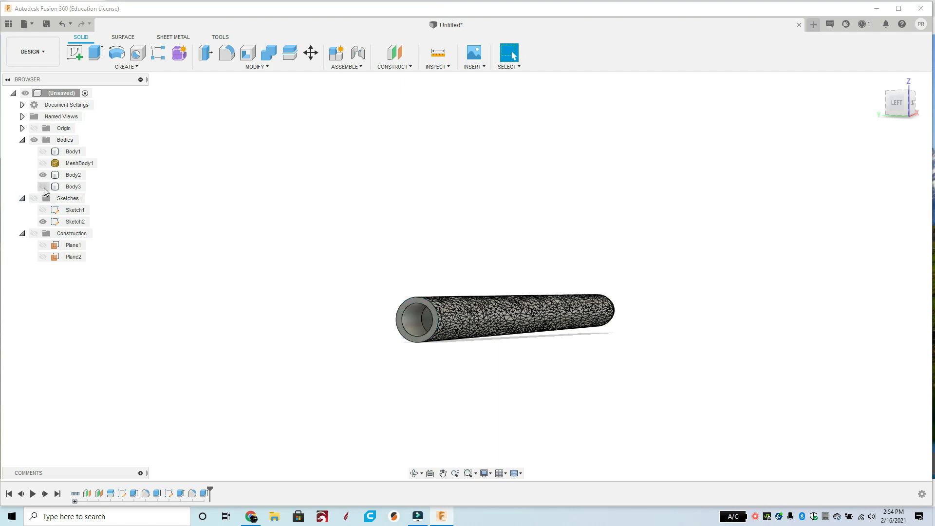
click(43, 151)
scroll(445, 315, down, 3)
shift+middle_drag(507, 315, 580, 317)
scroll(509, 343, down, 3)
mouse_move(505, 349)
shift+middle_down()
mouse_move(591, 338)
mouse_move(511, 353)
shift+middle_up()
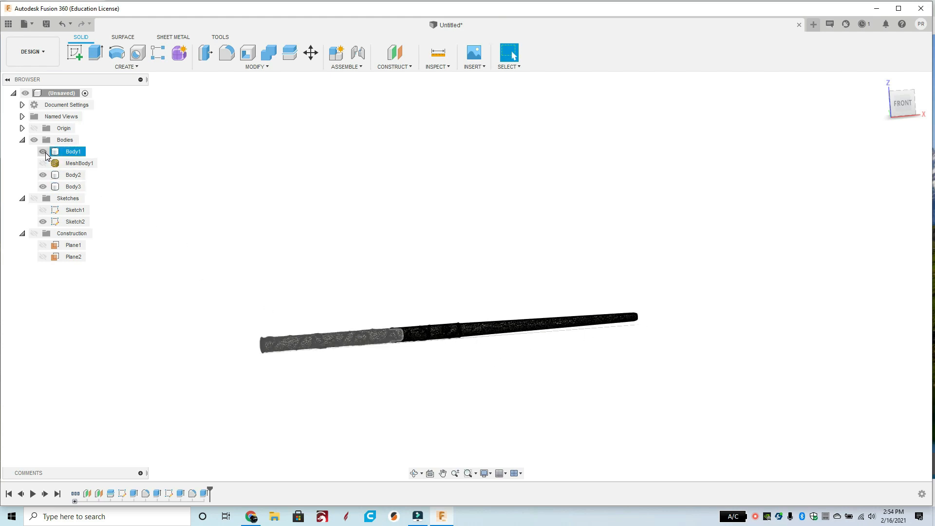
Hide the tip and middle sections, leaving only the handle section with its peg visible.
click(43, 175)
click(42, 186)
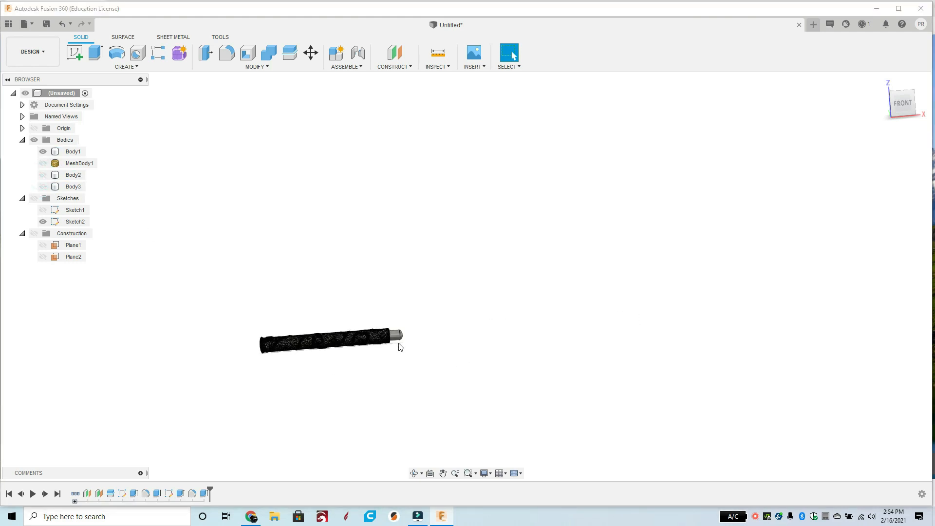
middle_drag(319, 312, 365, 296)
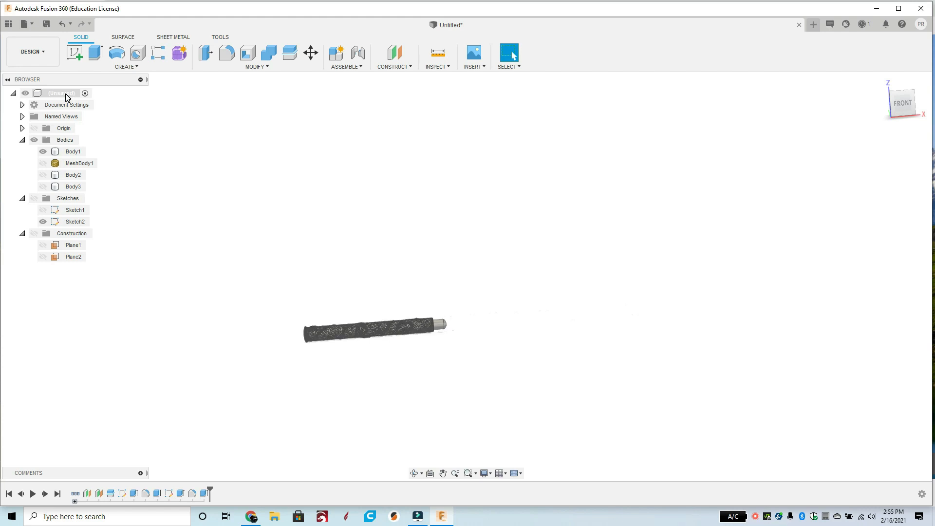
Save the visible handle section as a binary, high-refinement STL named "wand base" in the Downloads folder.
right_click(68, 95)
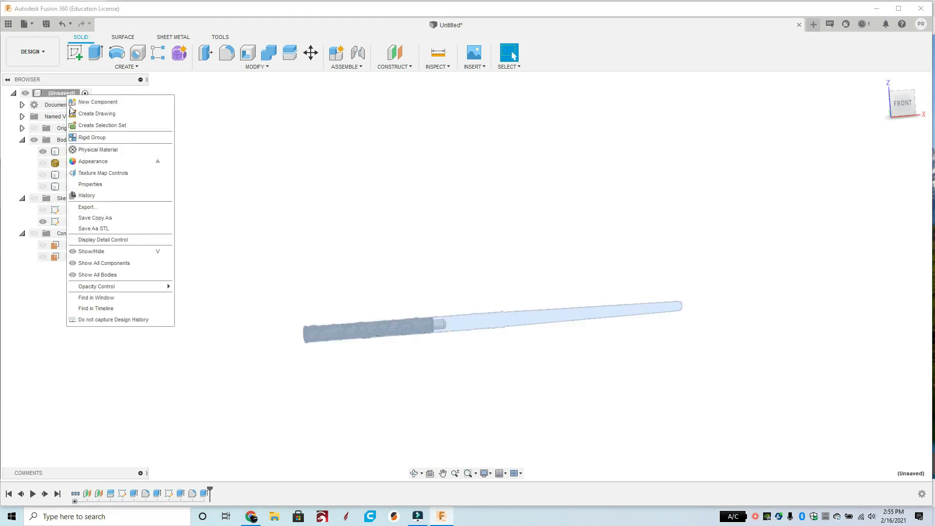
click(96, 230)
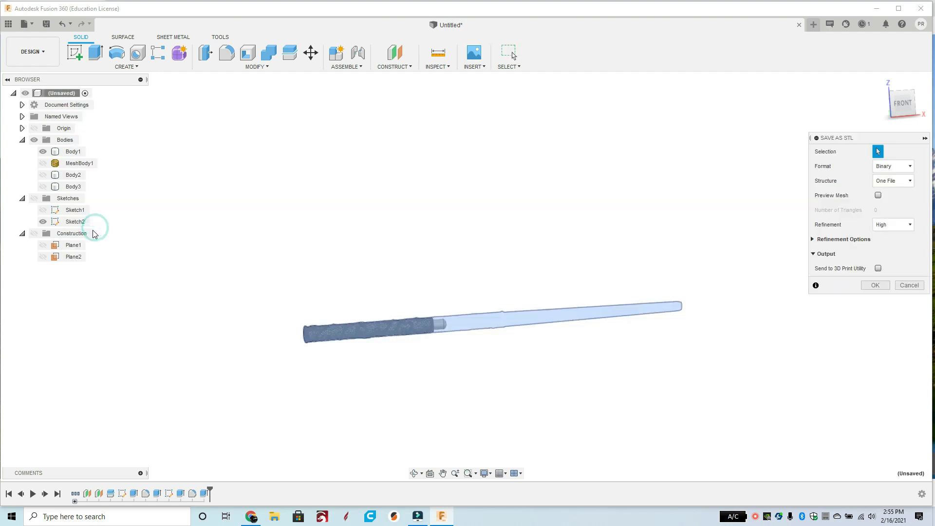
click(874, 285)
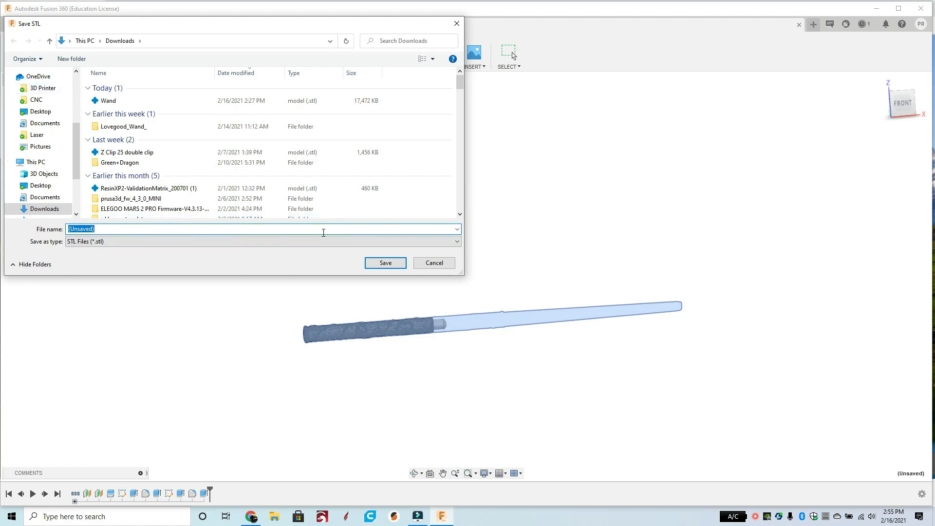
text(wand)
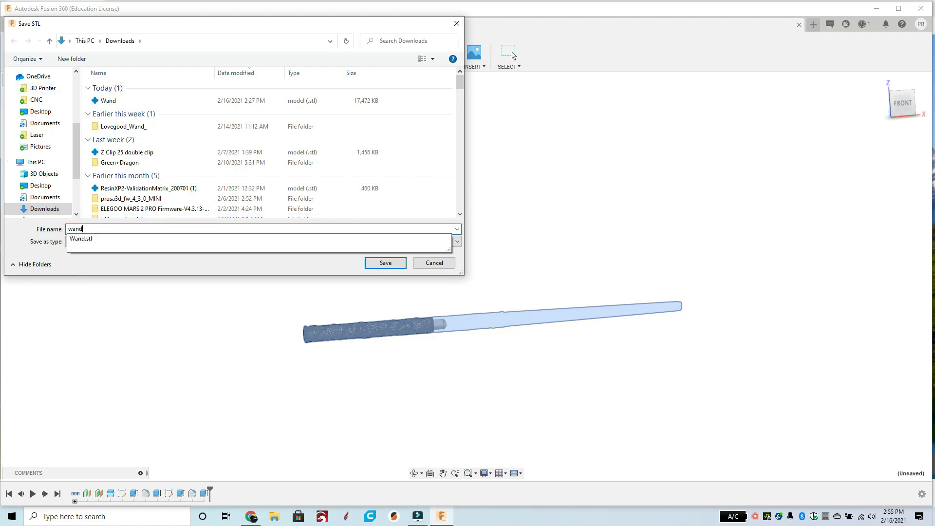
text( b)
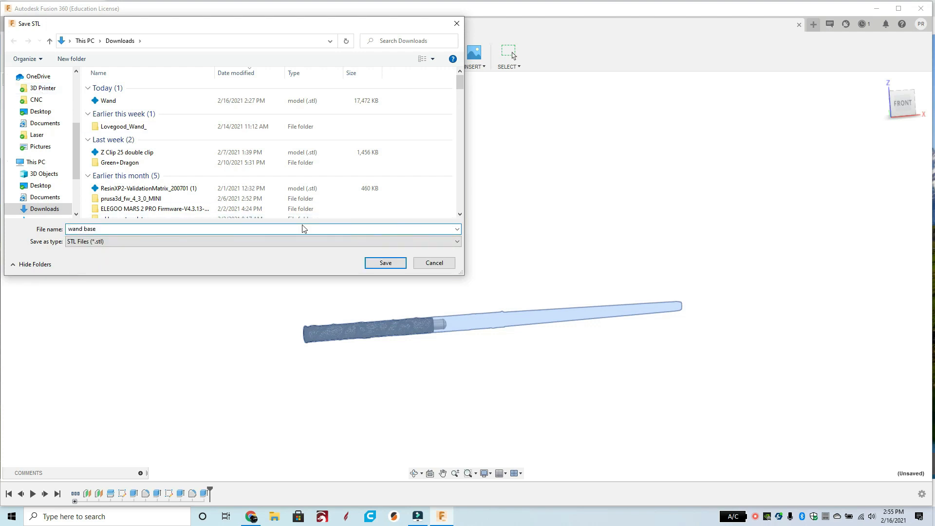
text(ase)
click(391, 266)
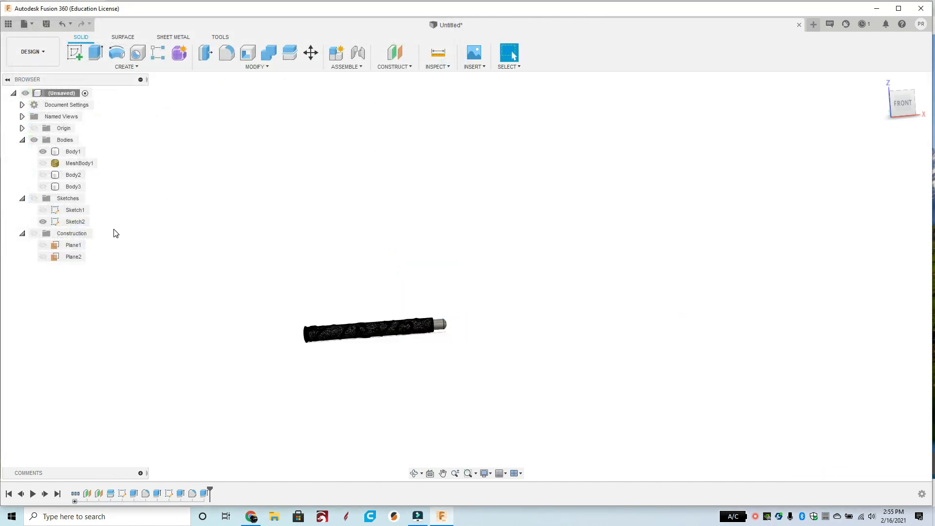
Show only the middle section in place of the handle and save it as an STL named "Wand Middle" in Downloads.
click(43, 152)
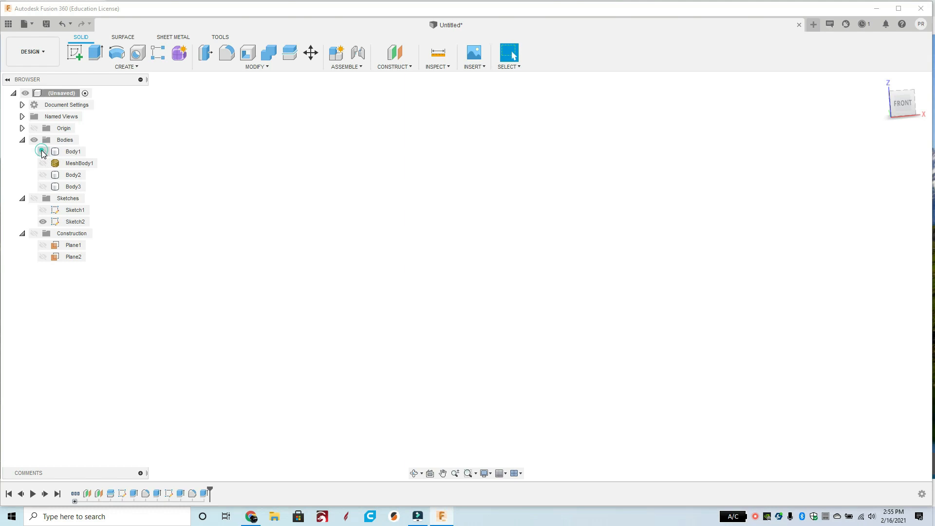
click(42, 186)
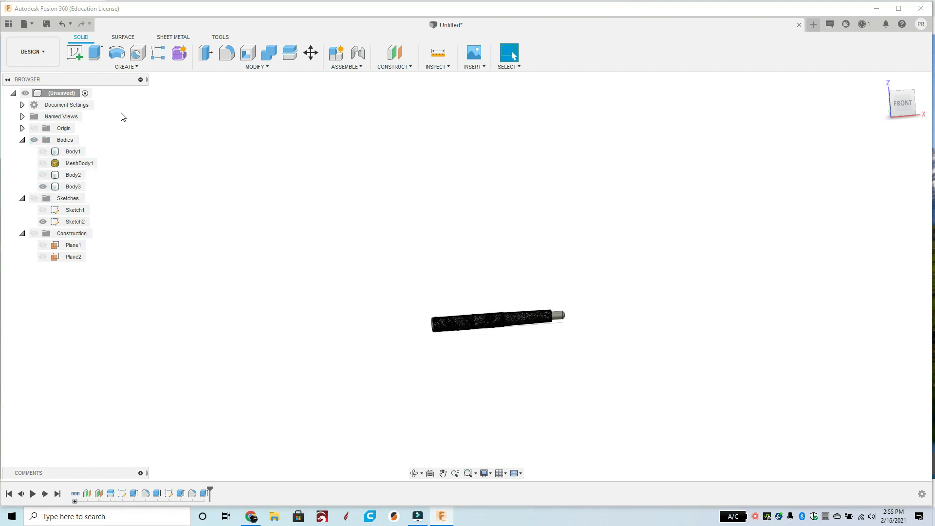
right_click(63, 95)
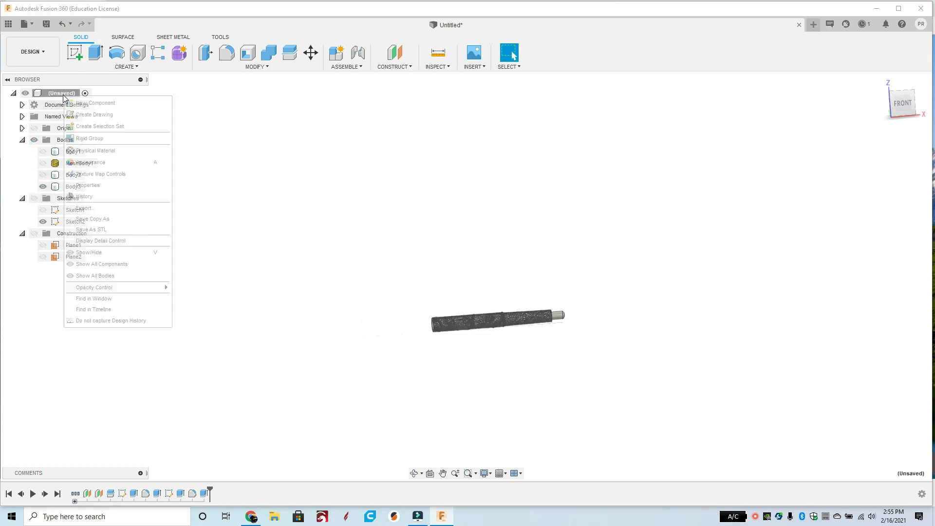
click(89, 230)
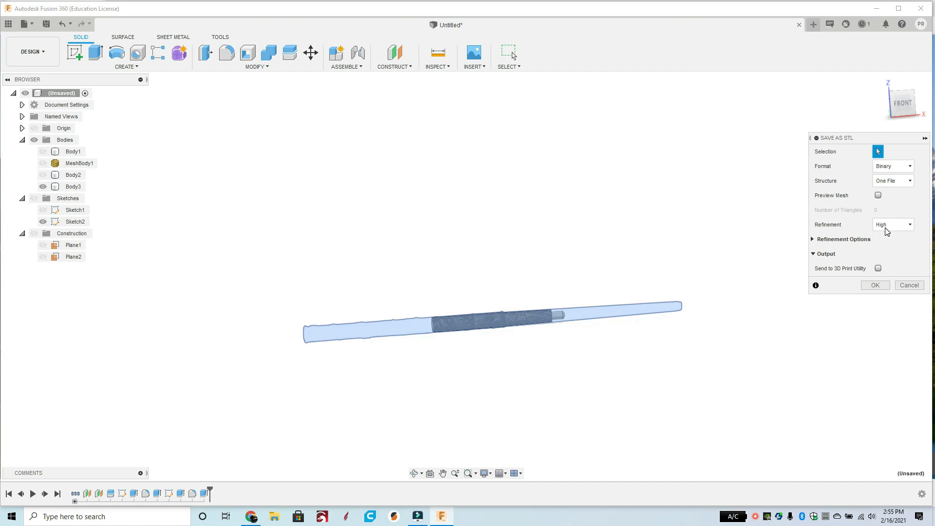
click(875, 286)
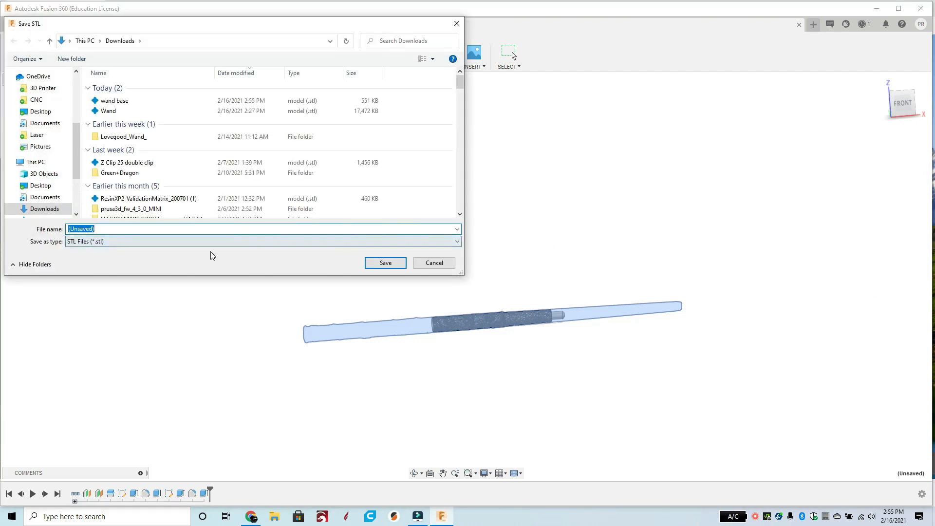
text(Wand Middle)
click(386, 263)
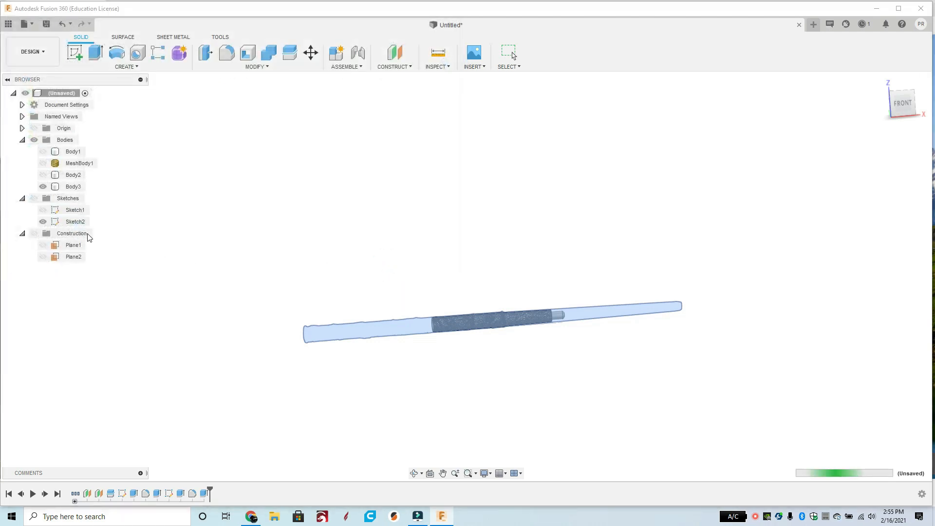
Show only the tip section in place of the middle one and save it as an STL named "Wand top" in Downloads.
click(43, 175)
click(43, 186)
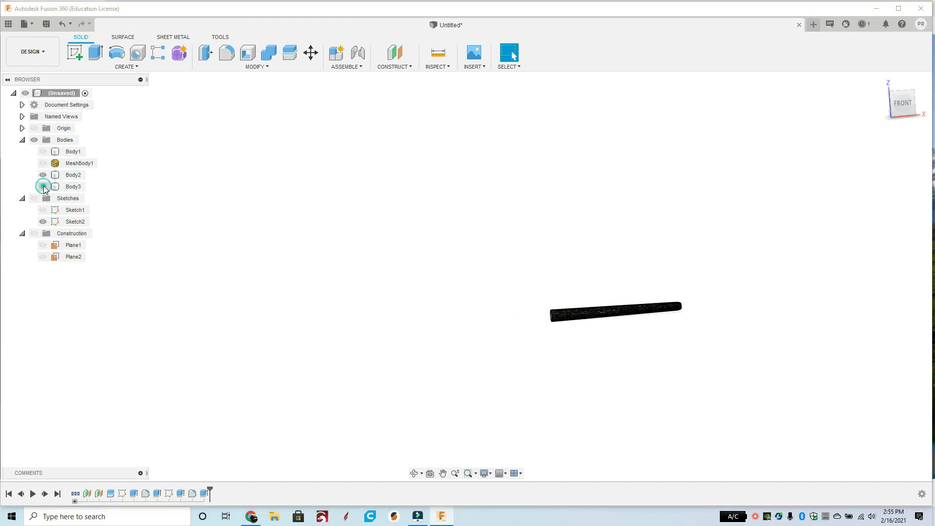
right_click(64, 93)
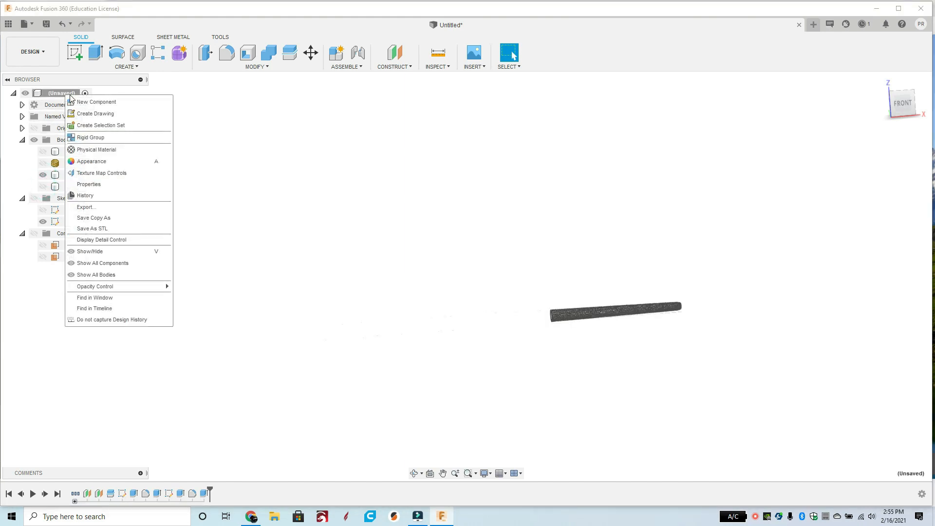
click(92, 229)
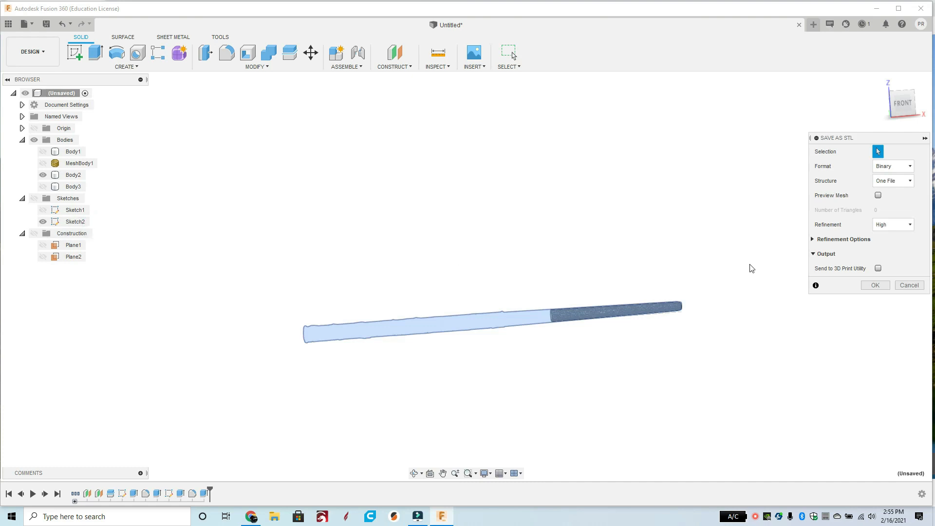
click(874, 284)
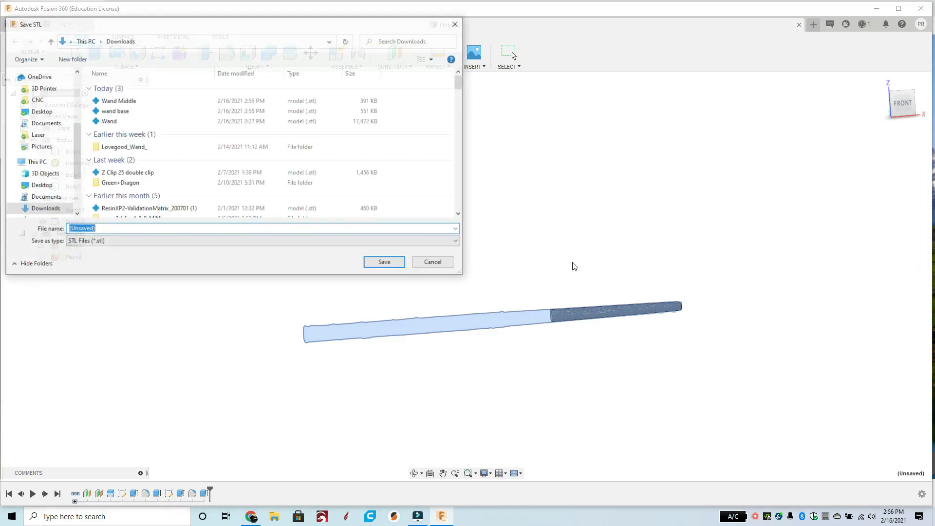
text(W)
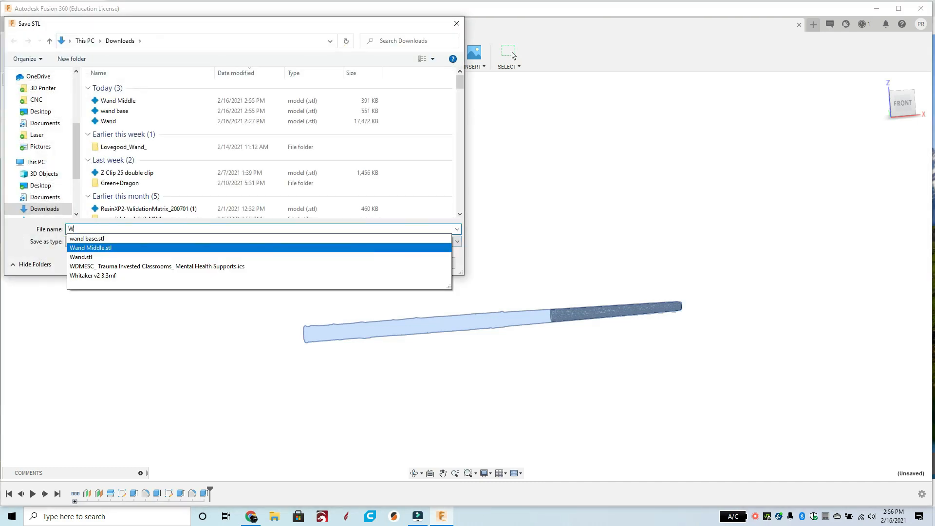
text(and top)
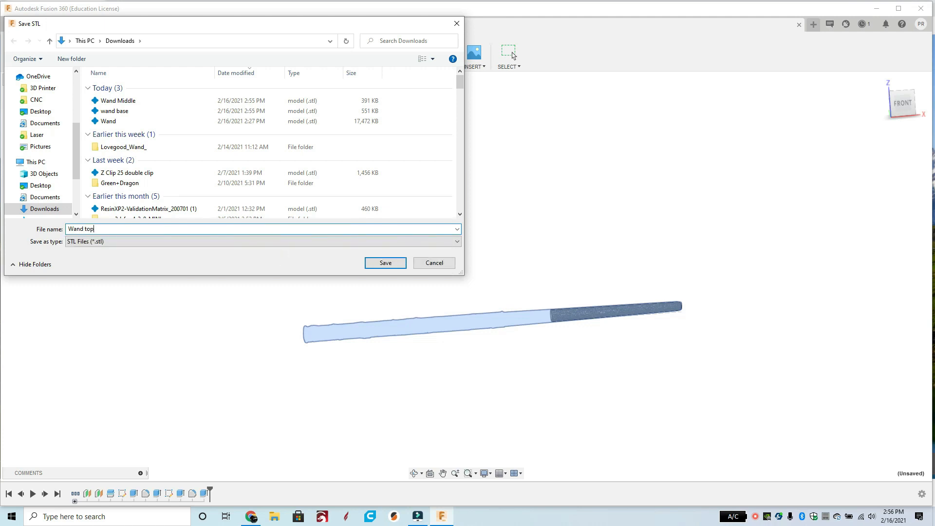
click(384, 261)
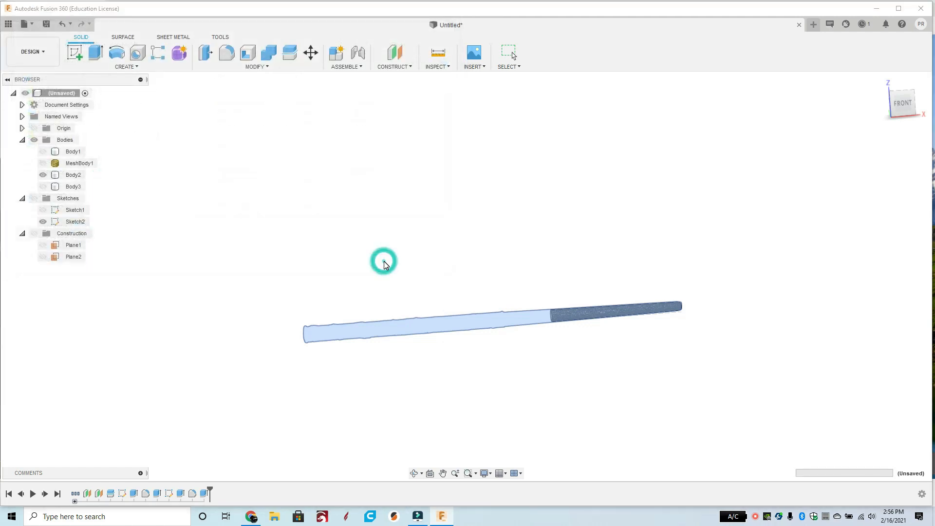